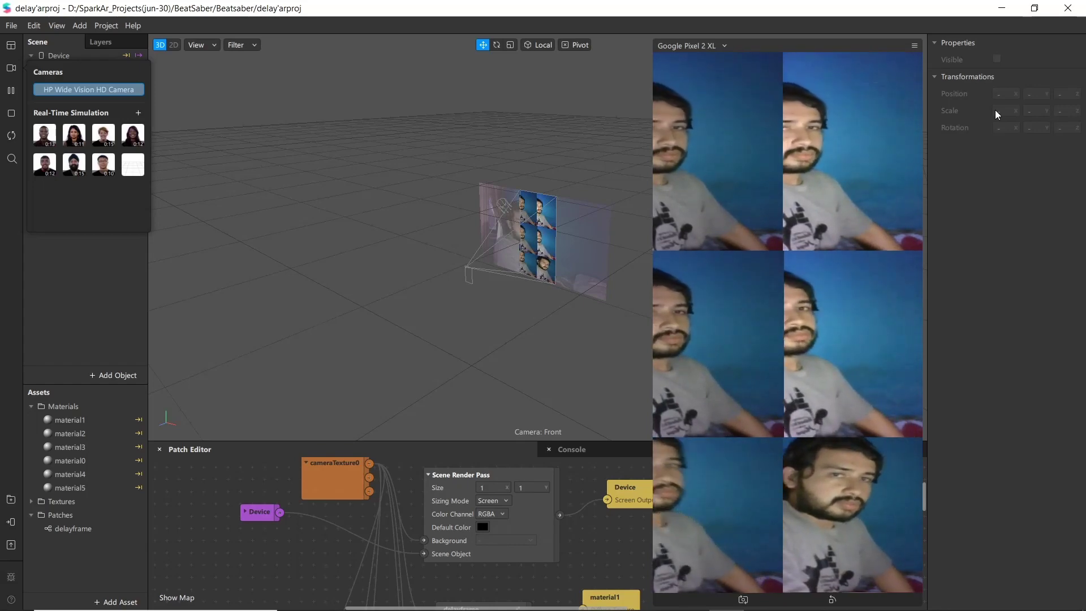
- Create a new blank project and maximize its window
click(11, 25)
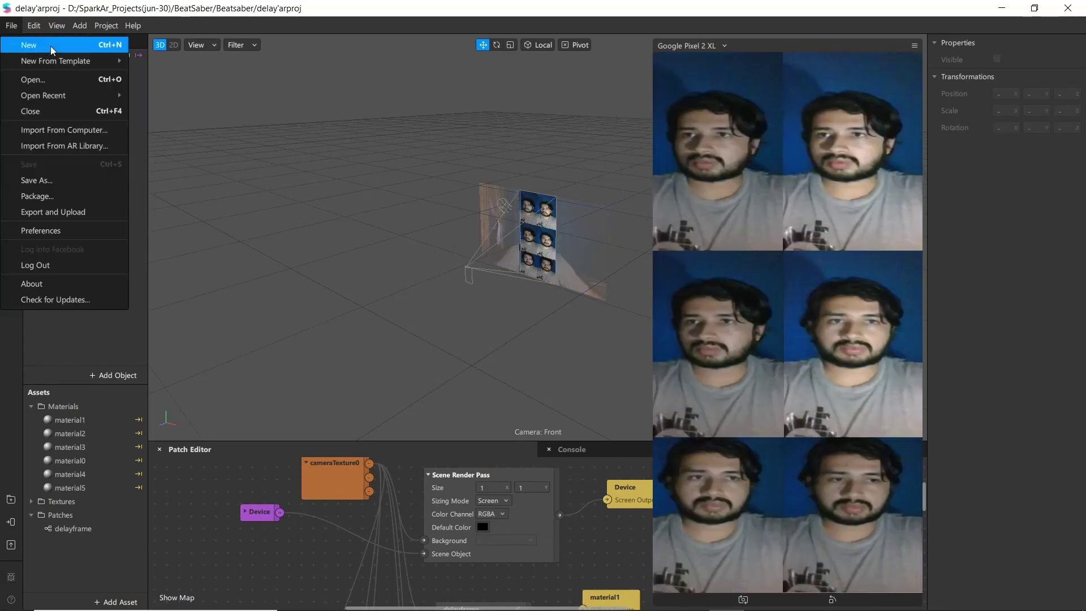
click(122, 47)
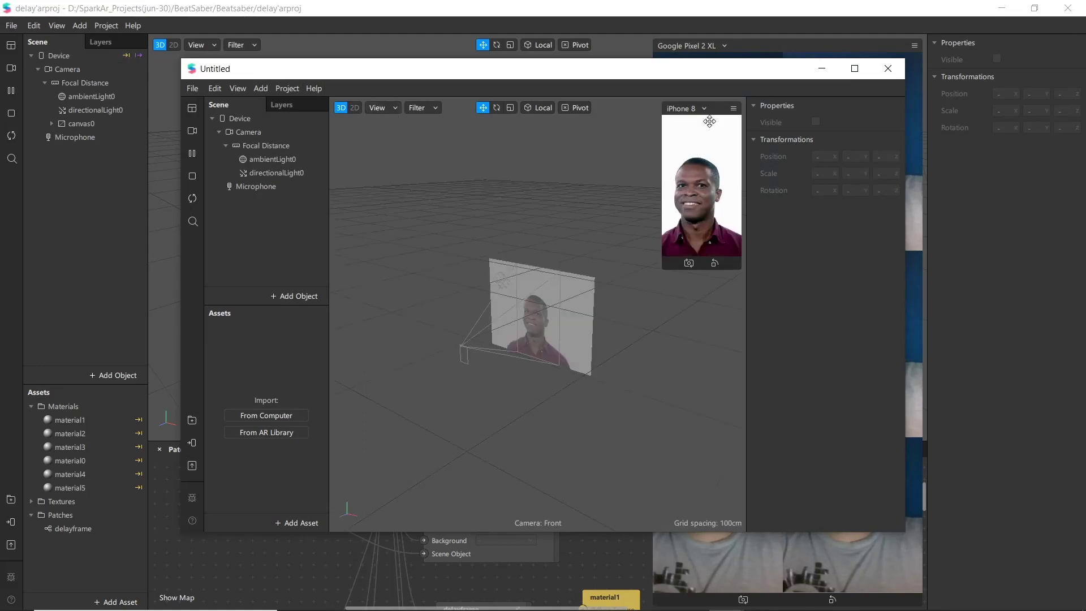
click(855, 68)
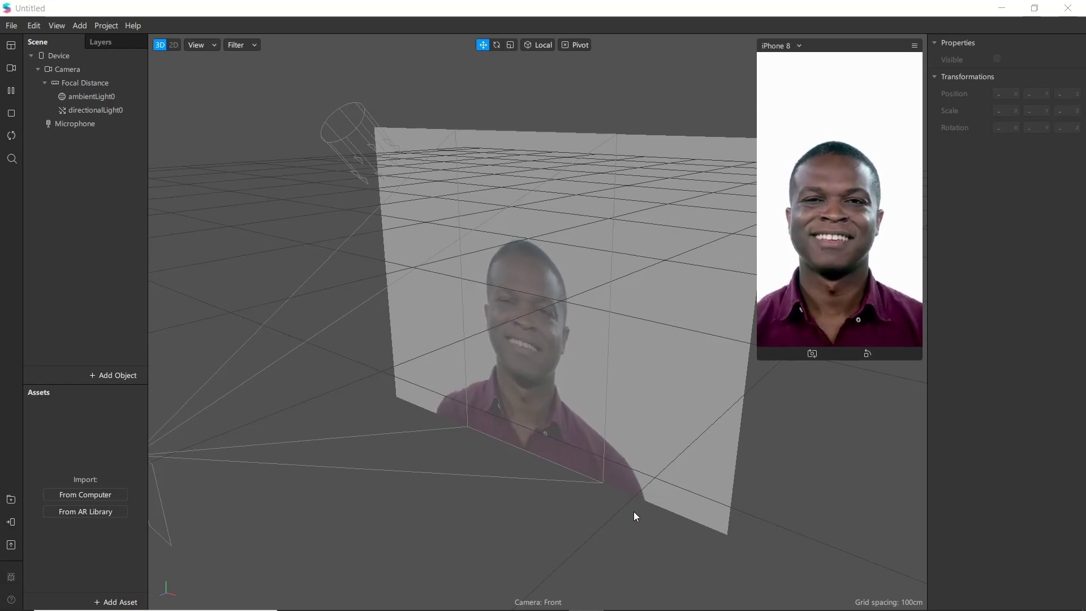
- Add a rectangle object to the scene
right_click(76, 159)
mouse_move(129, 170)
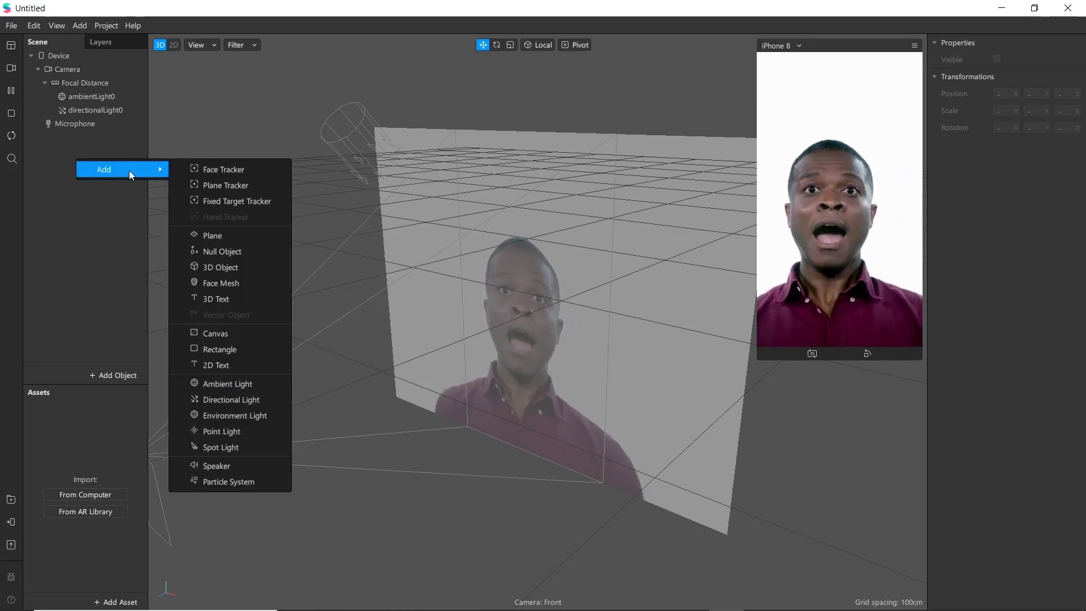
click(225, 348)
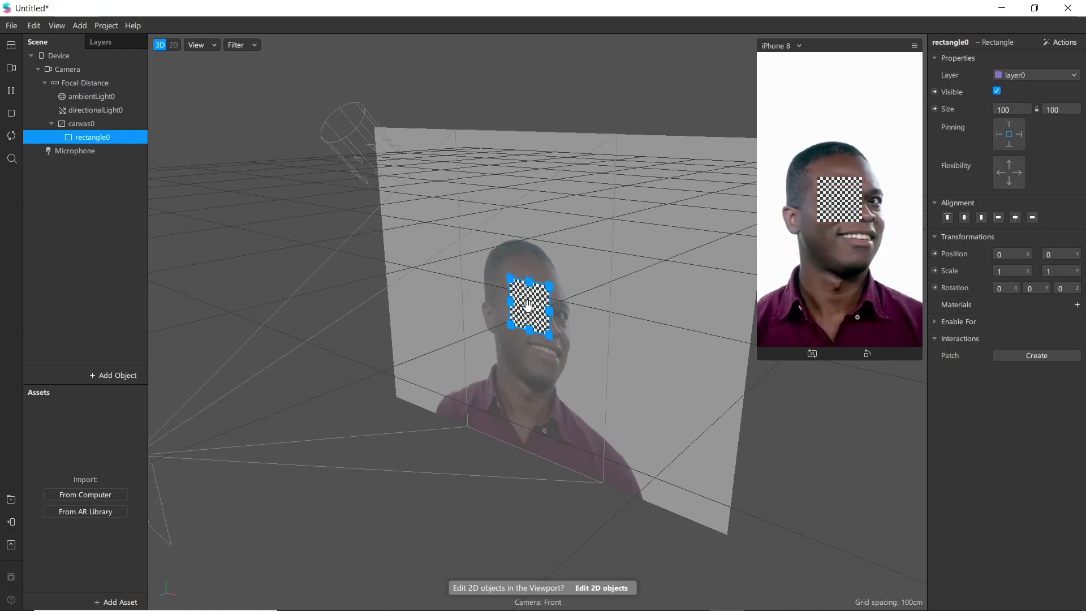
- Move the rectangle into the canvas's upper-left corner at about (-93.5, 217) and enlarge it to about 187 × 234
scroll(518, 302, up, 3)
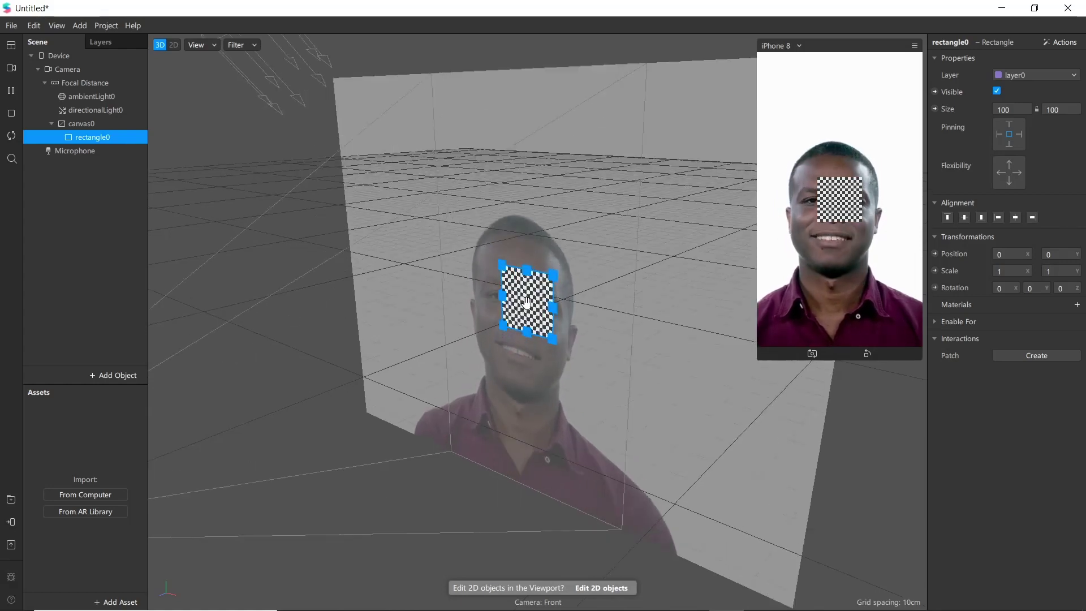
drag(523, 300, 489, 227)
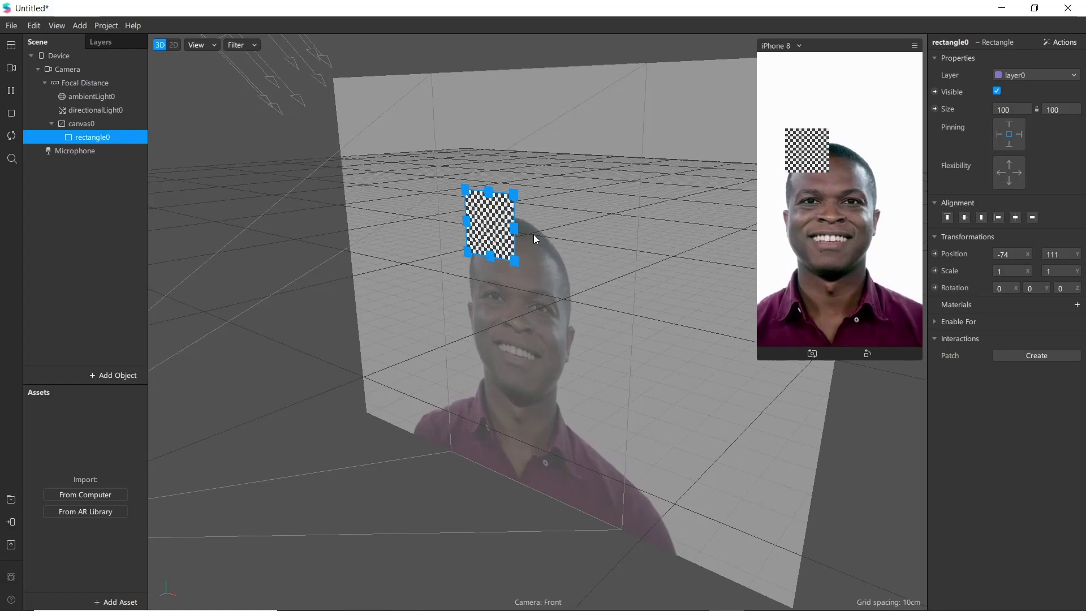
drag(510, 229, 493, 169)
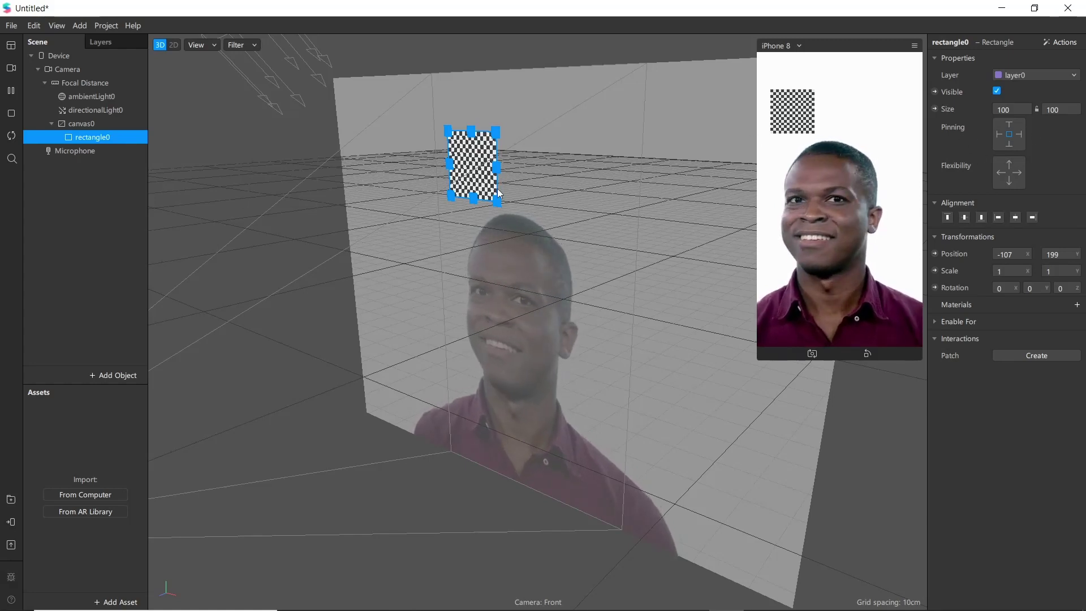
drag(497, 201, 517, 236)
drag(484, 187, 472, 134)
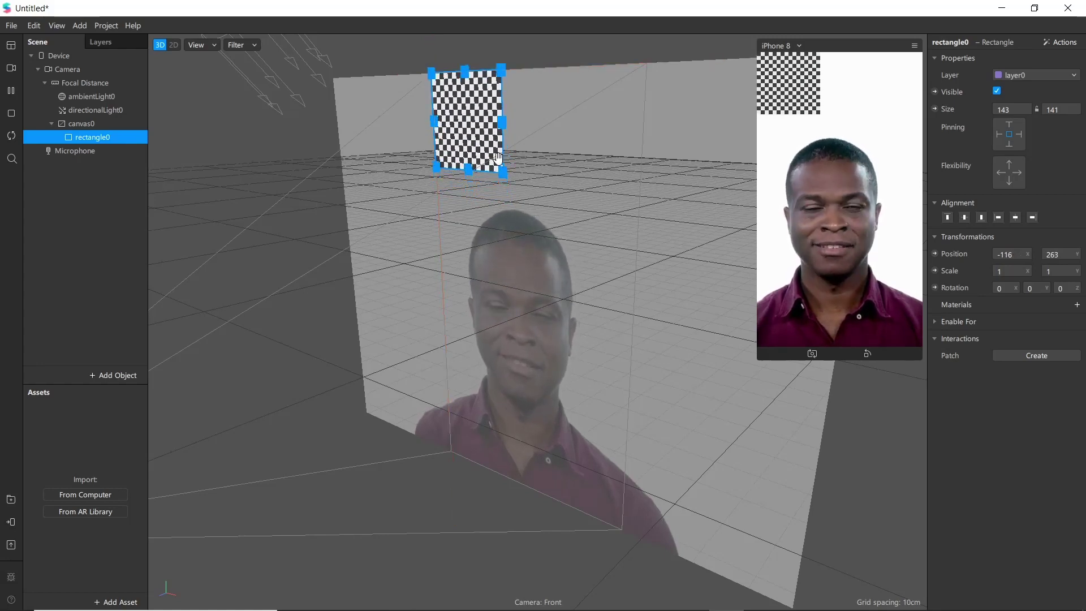
drag(502, 173, 527, 238)
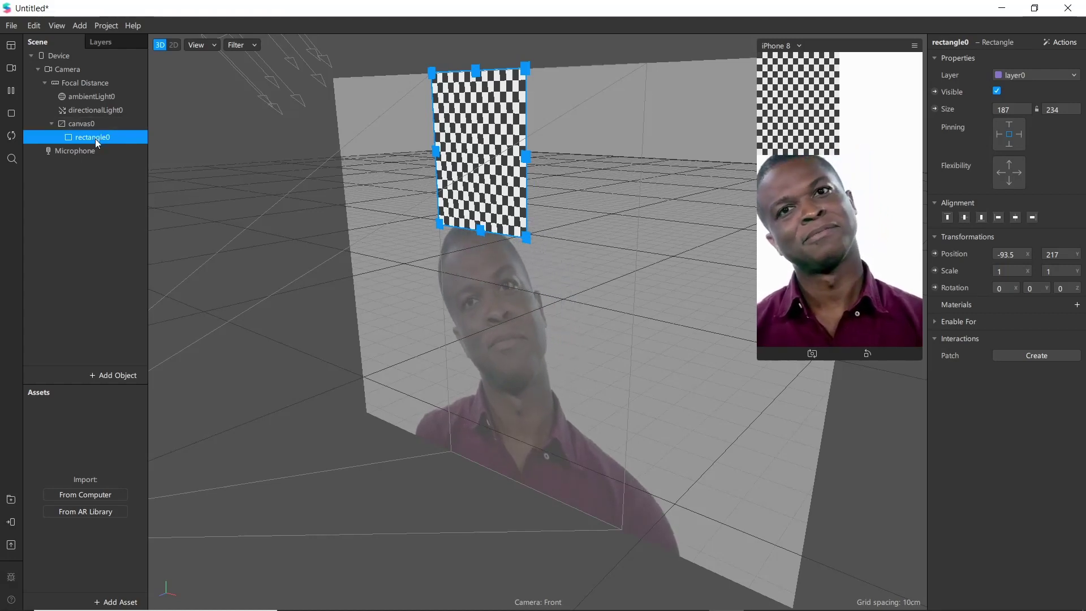
- Duplicate the rectangle twice, placing one copy upper right at about (93.5, 216.5) and one middle left at about (-94, -17)
key(ctrl+d)
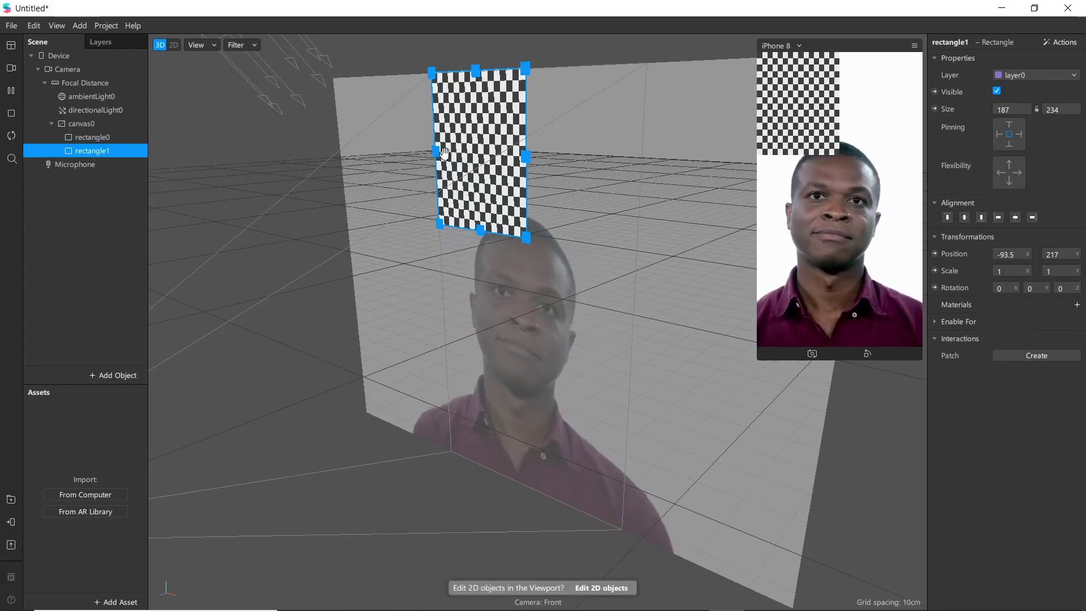
drag(472, 159, 557, 161)
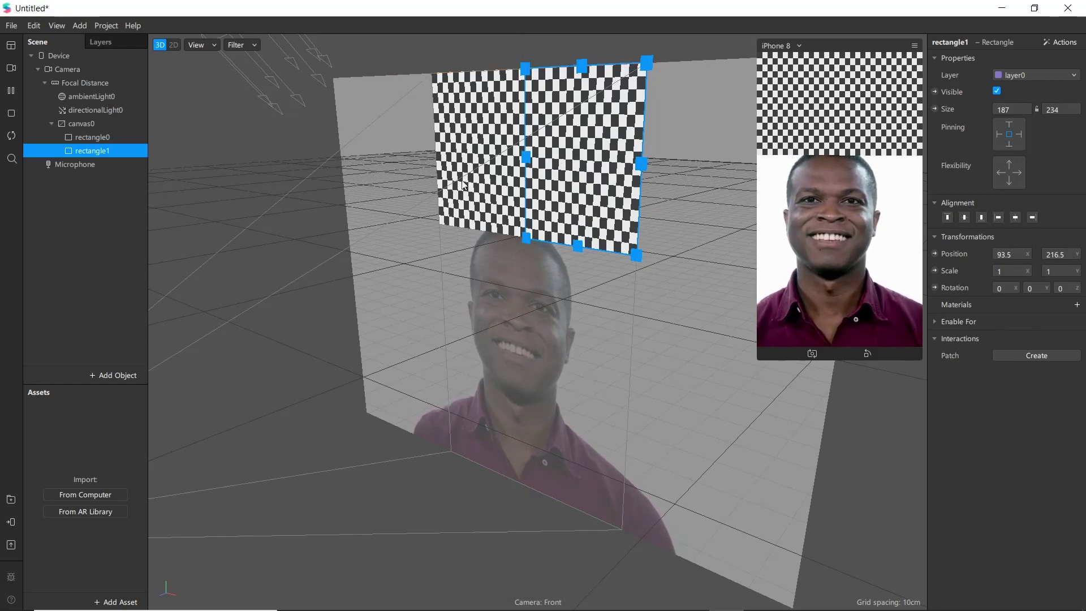
key(ctrl+d)
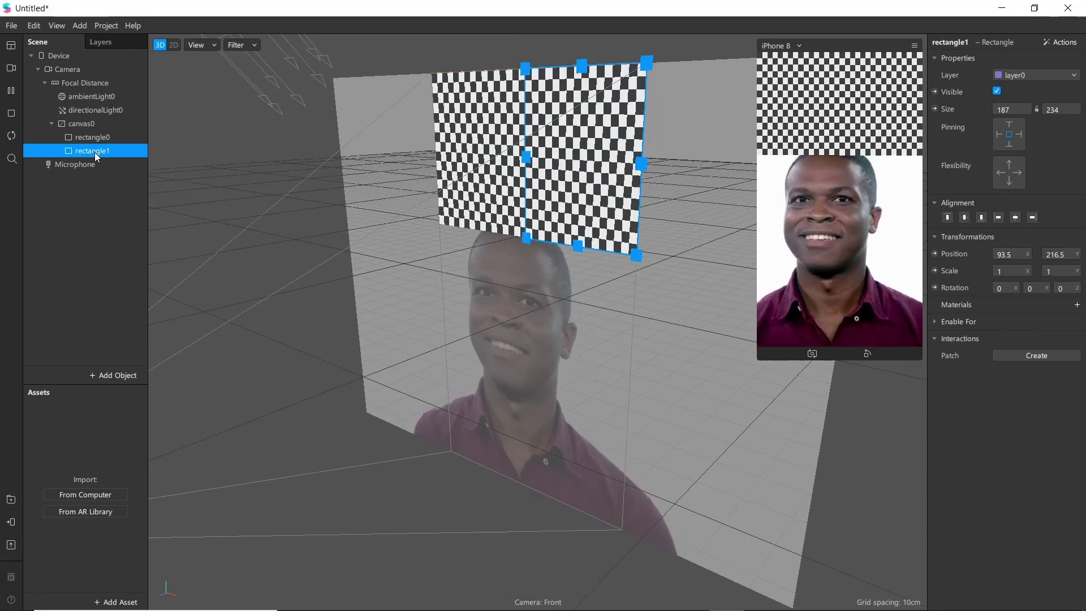
click(100, 164)
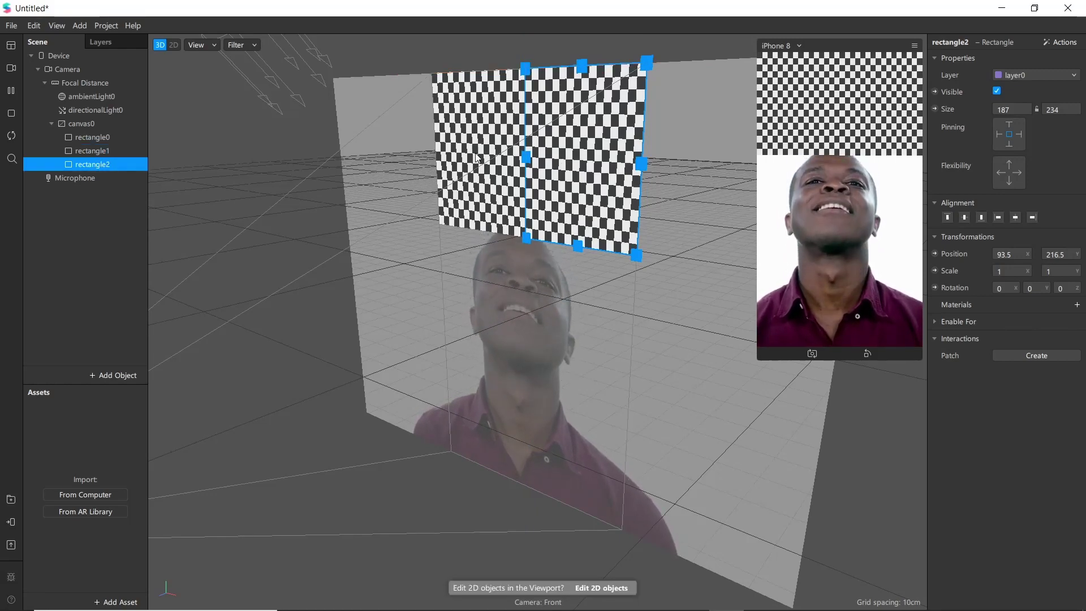
drag(563, 159, 462, 304)
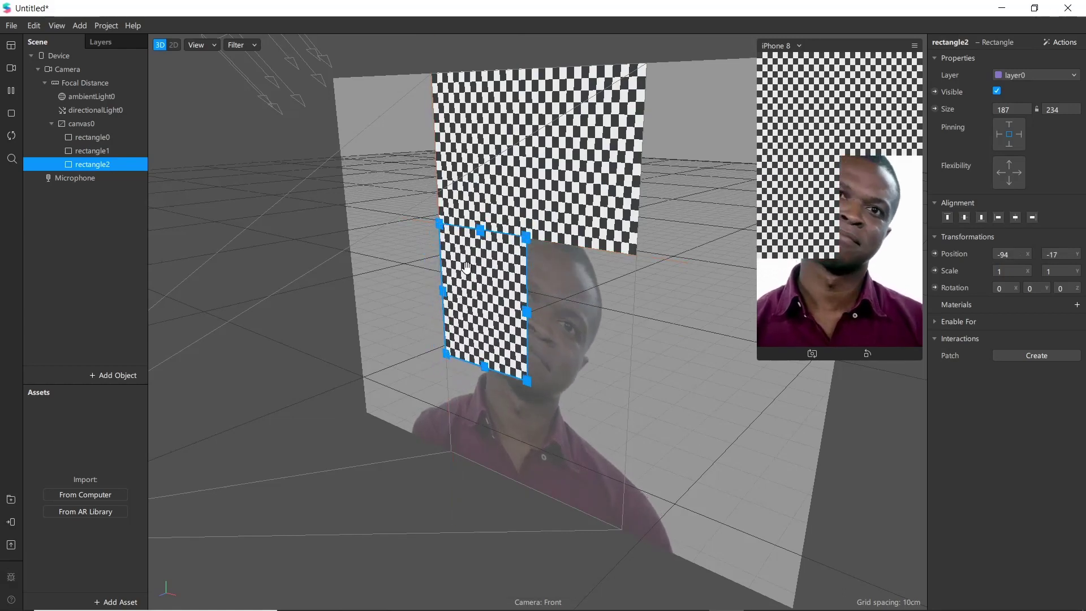
- Duplicate two more rectangles, placing one middle right at about (86.5, -17) and the other lower right at about (86.5, -216.5)
key(ctrl+d)
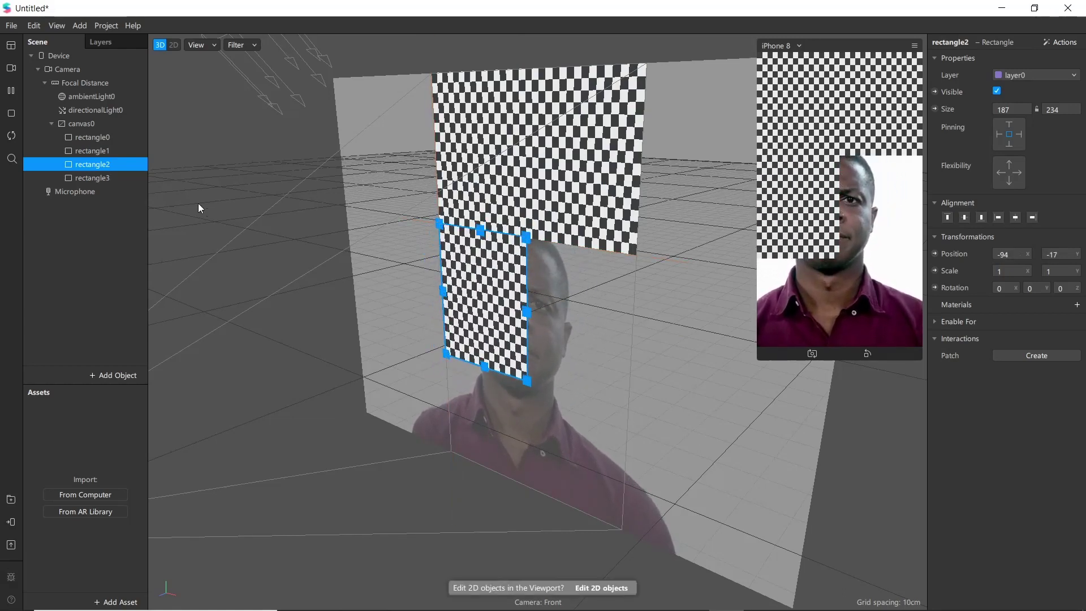
click(124, 178)
drag(479, 262, 575, 273)
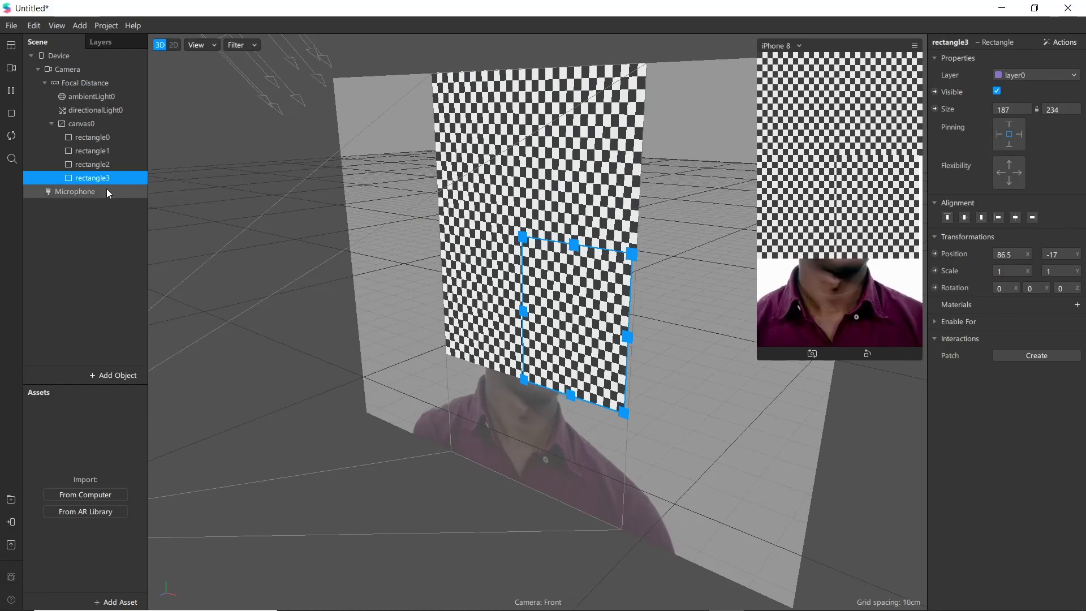
key(ctrl+d)
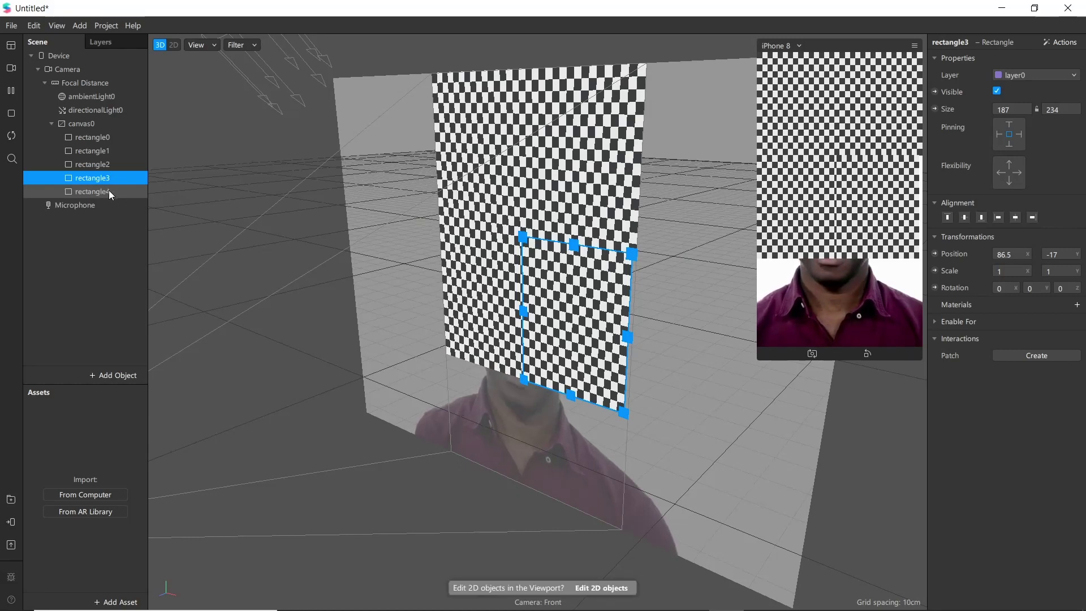
click(109, 191)
drag(555, 305, 562, 416)
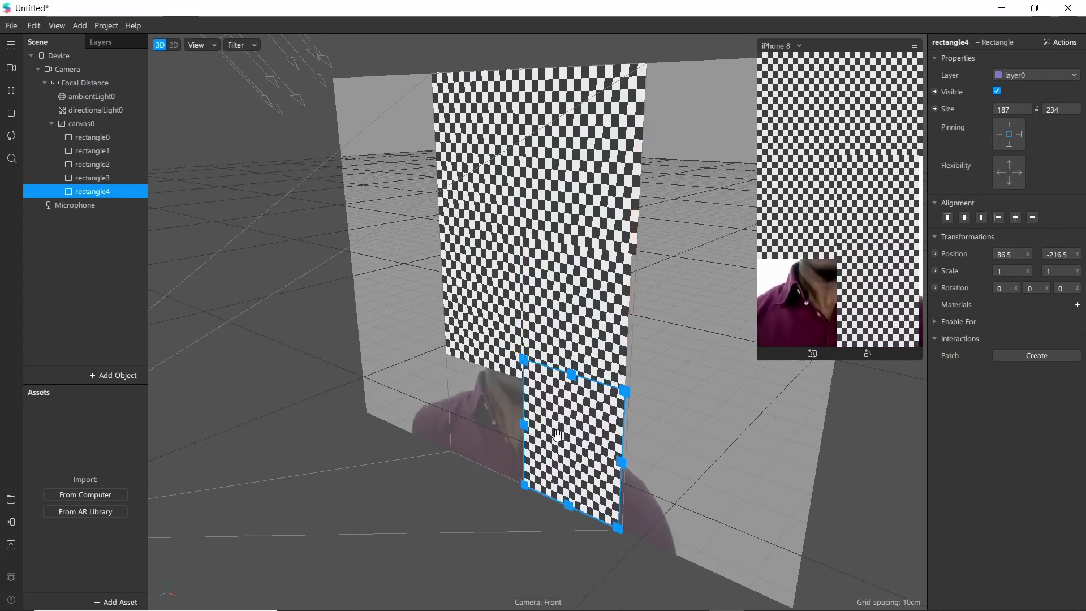
- Place a sixth rectangle copy lower left at about (-100.5, -230) and shift the middle-right rectangle to X position 93.5
key(ctrl+d)
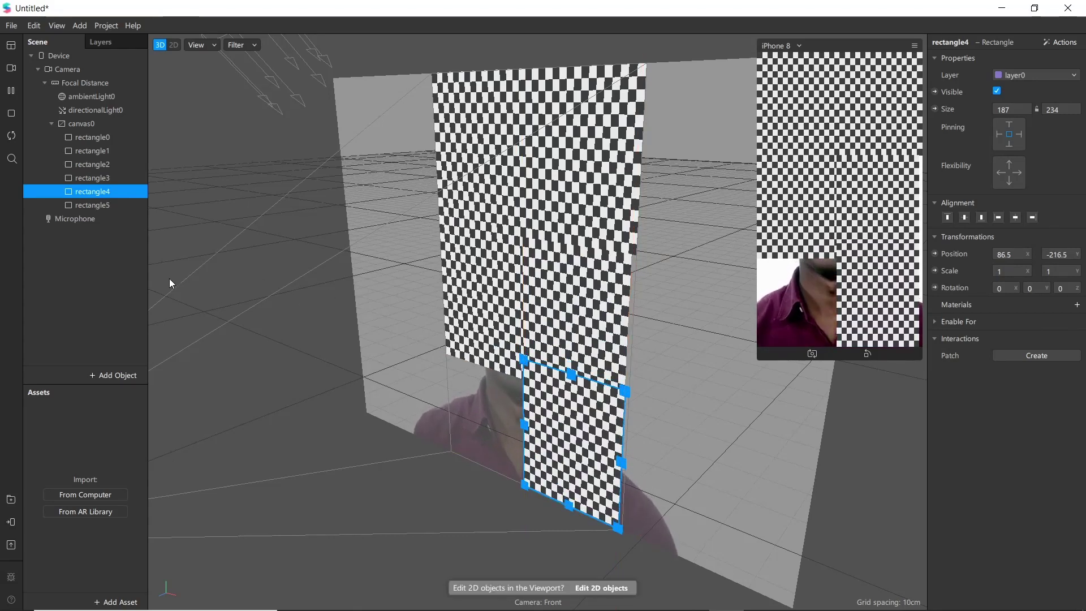
click(110, 206)
drag(529, 405, 476, 387)
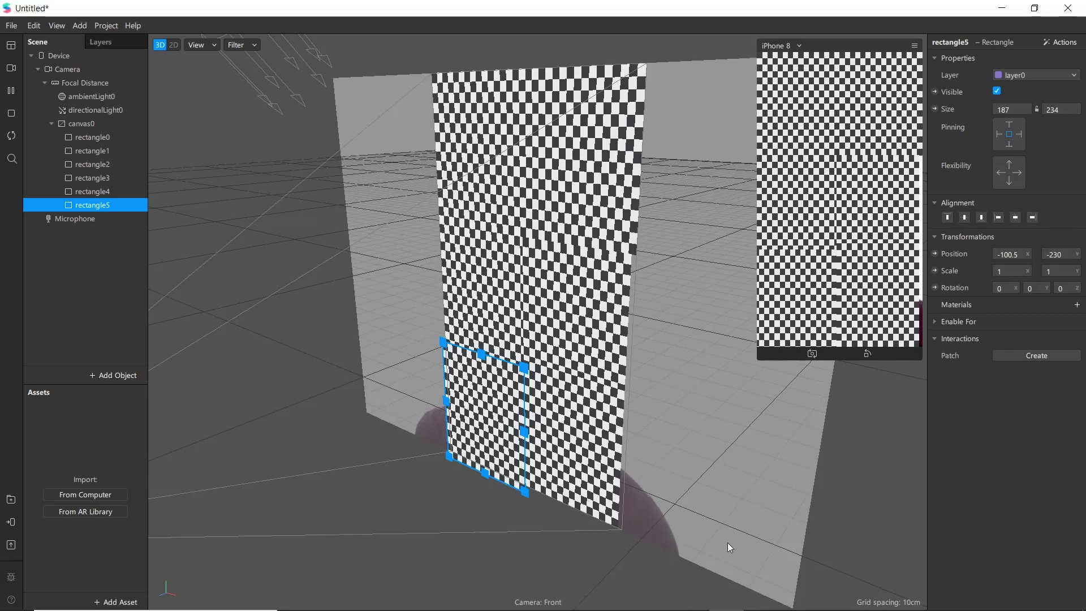
click(581, 340)
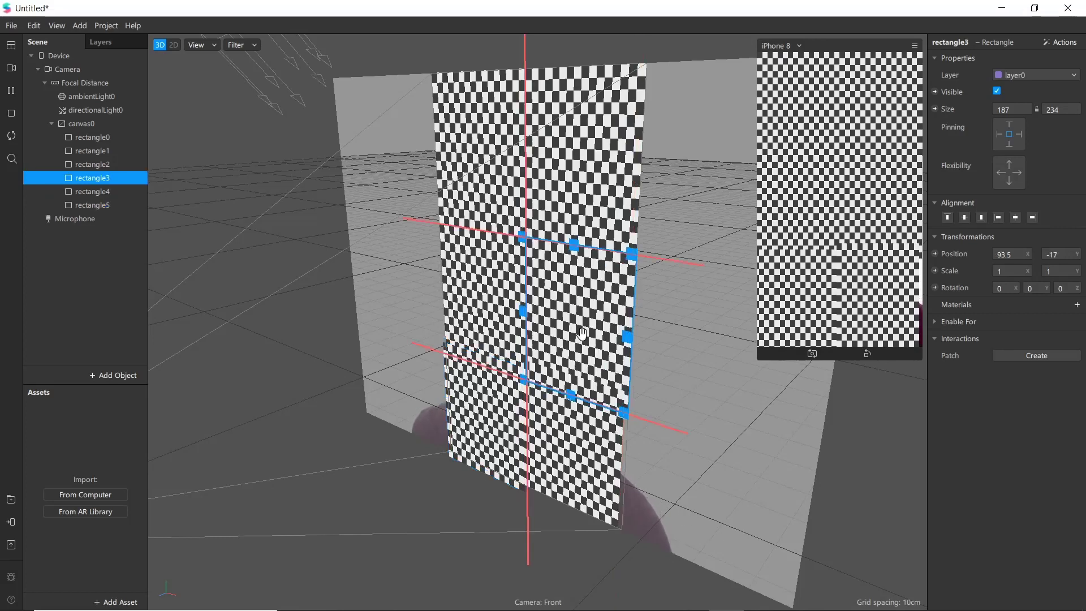
click(575, 439)
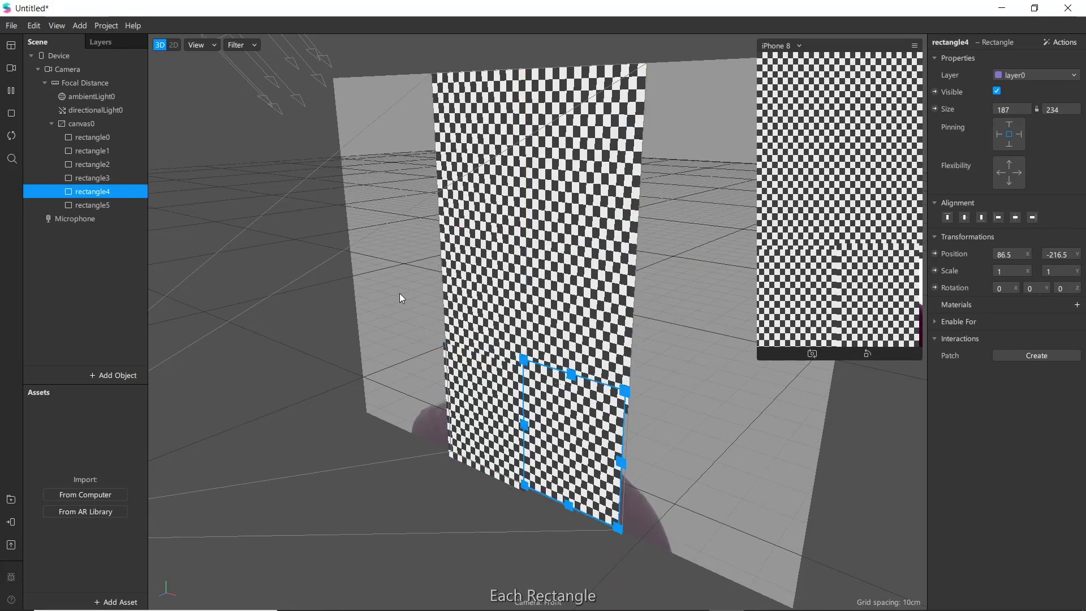
- Create a new material for the upper-left rectangle0 and select that material in the assets
click(99, 137)
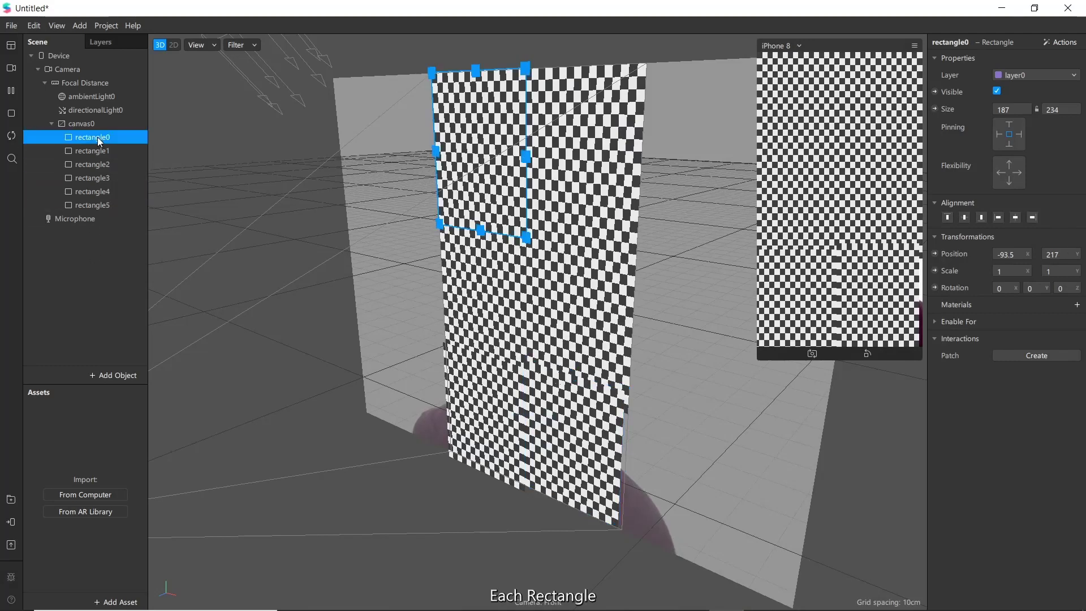
click(1076, 306)
click(92, 421)
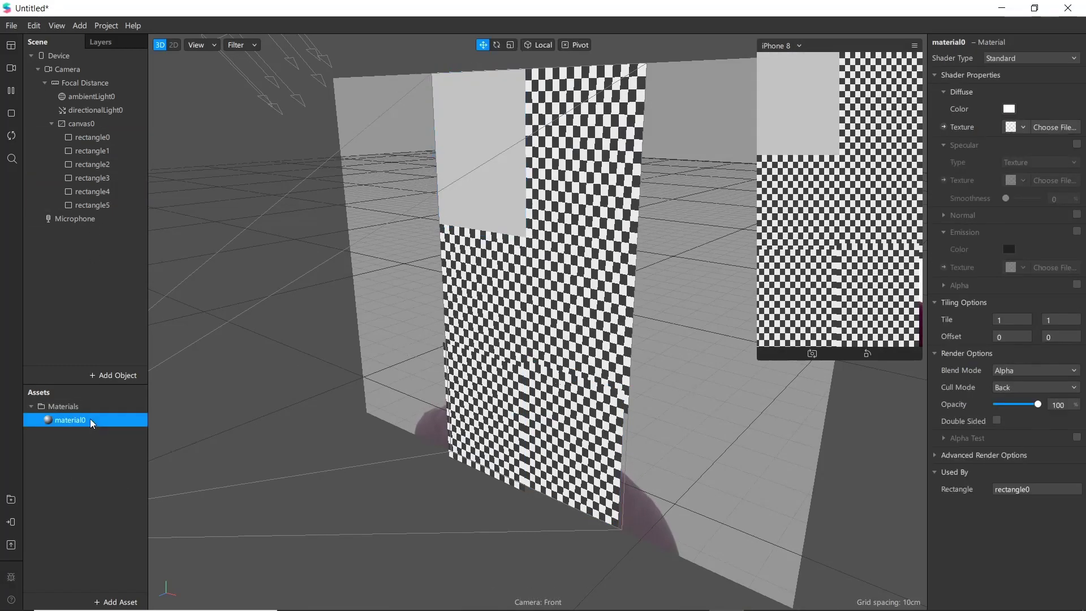
- Assign material0 to the upper-right rectangle1, then replace it with a newly created material
click(91, 152)
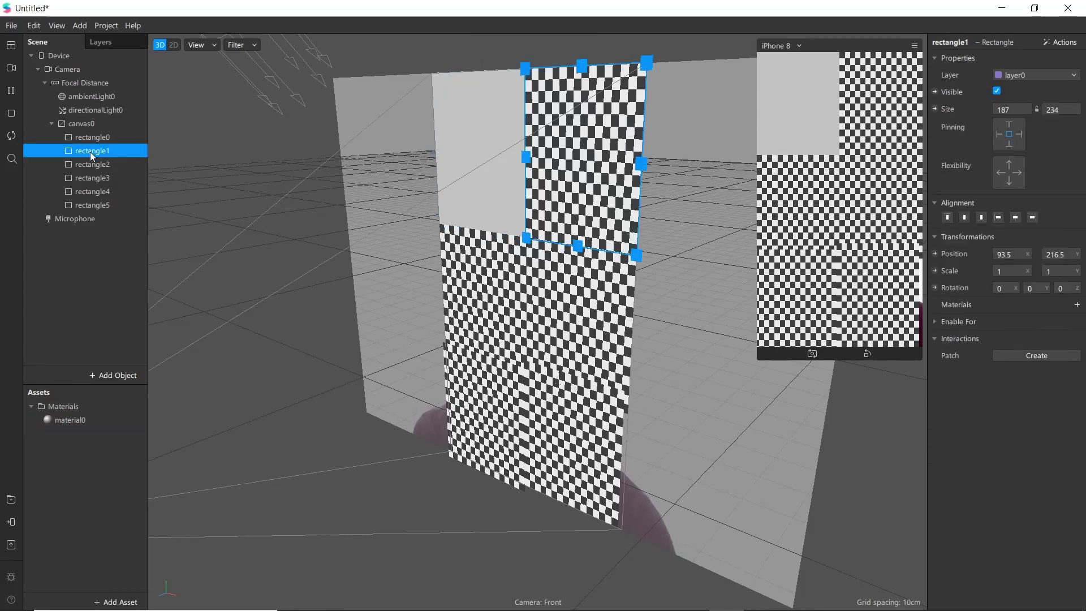
click(1076, 306)
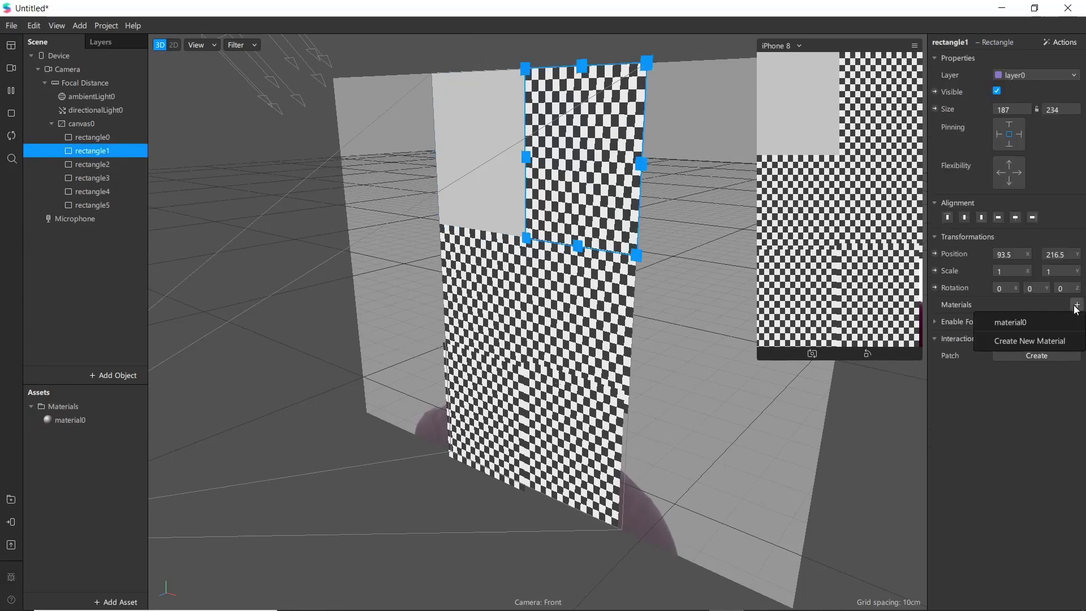
click(1043, 321)
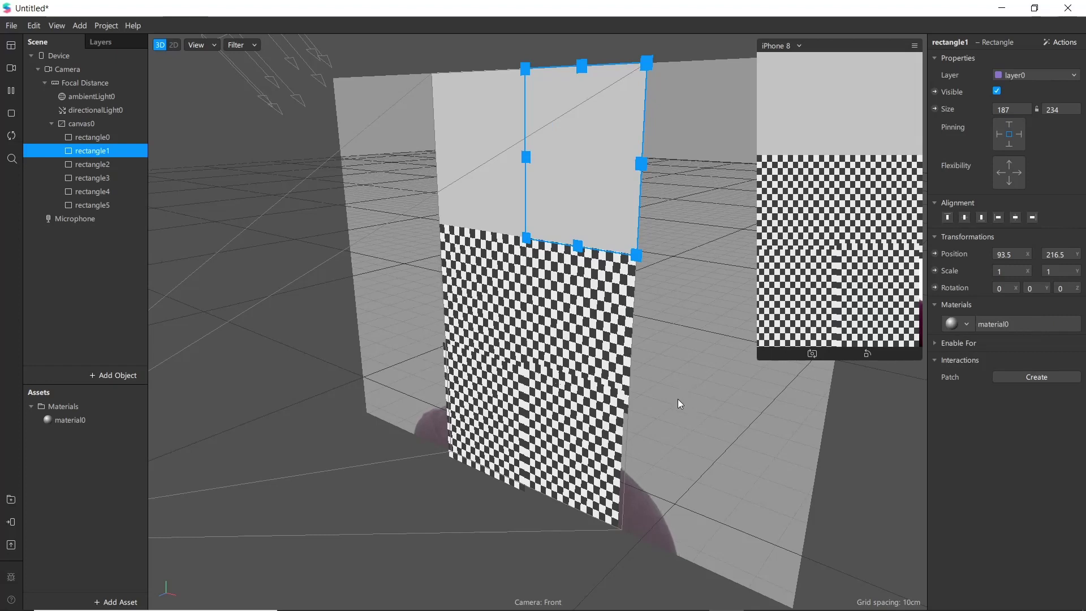
click(967, 323)
click(1000, 363)
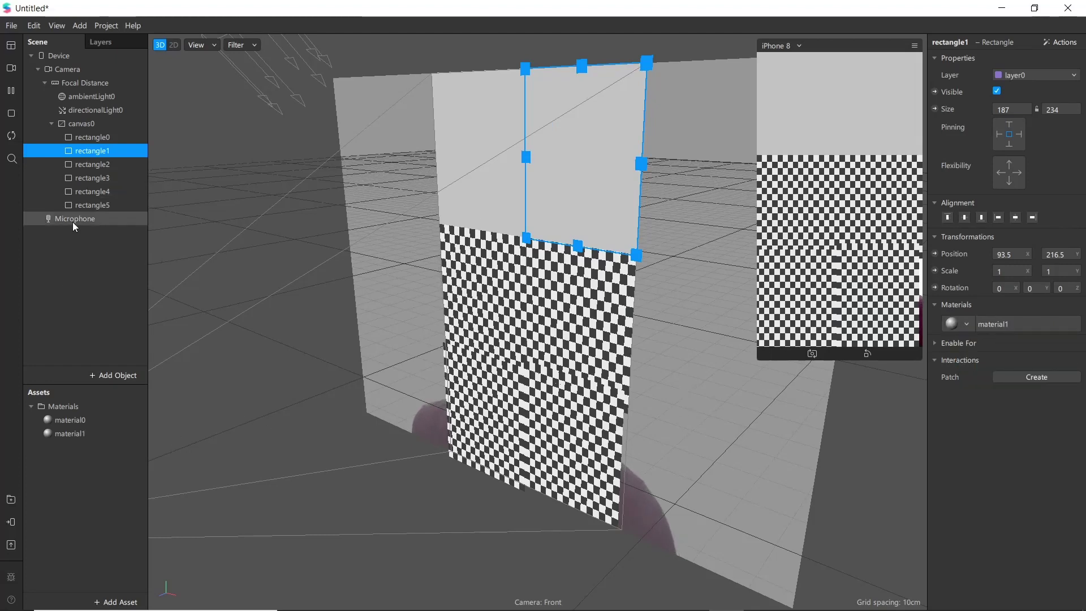
- Create a separate new material for each of the two middle rectangles, rectangle2 and rectangle3
click(91, 165)
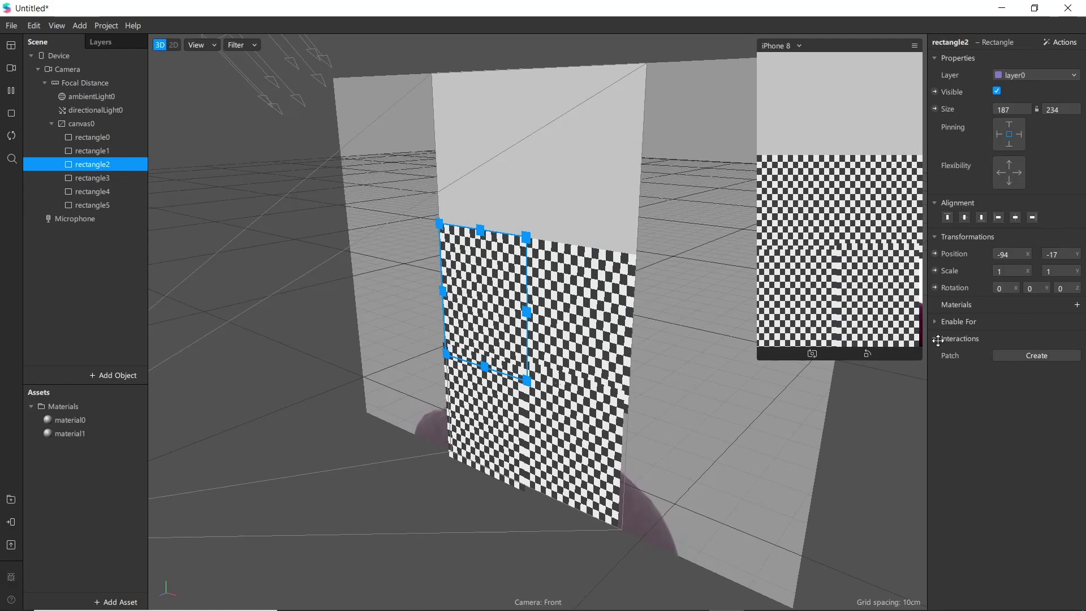
click(1078, 305)
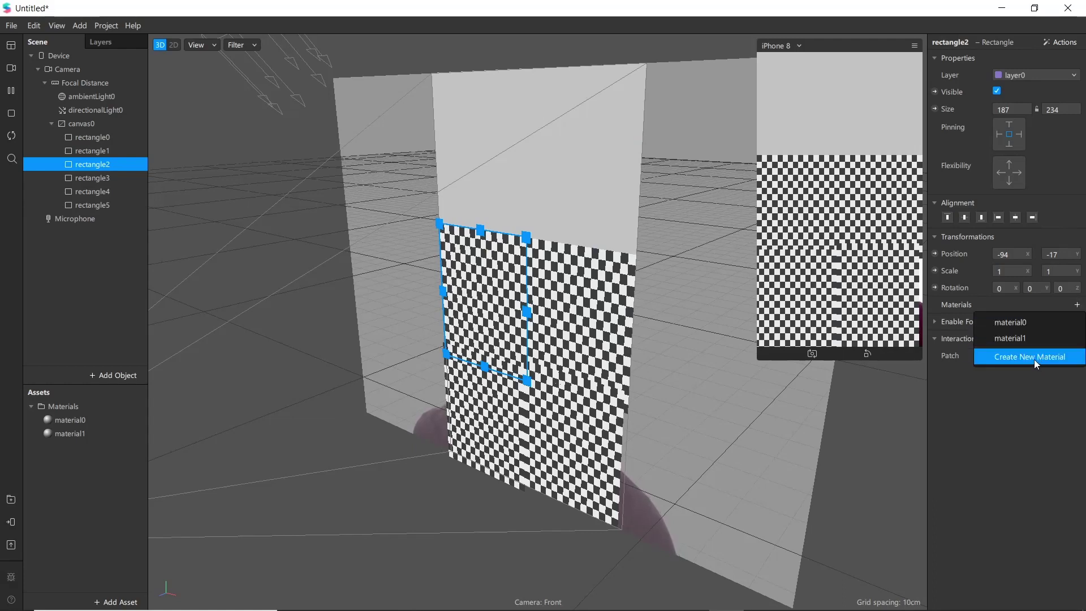
click(1016, 355)
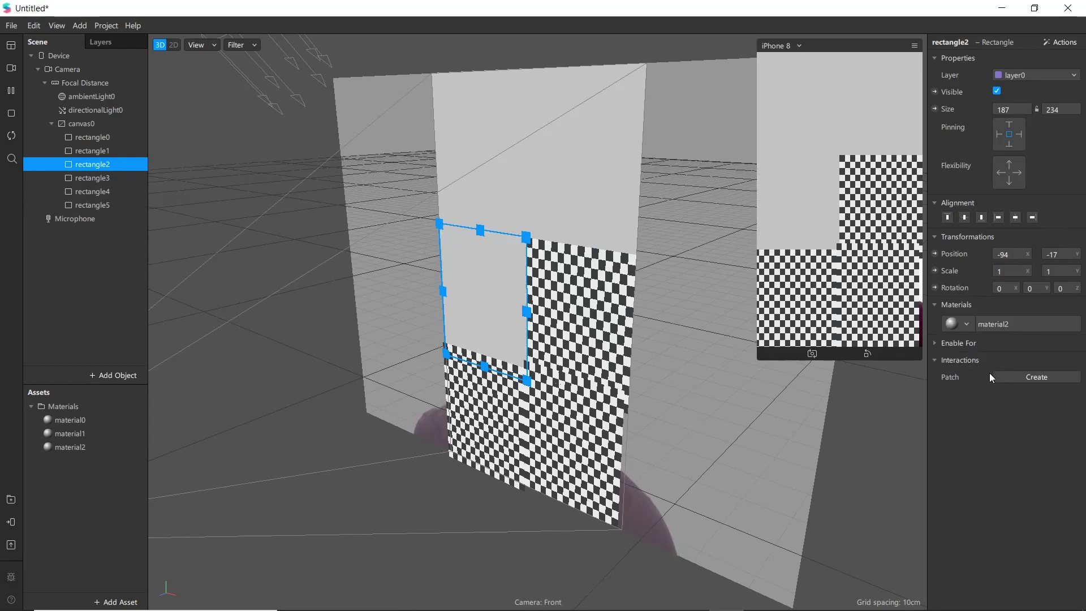
click(106, 182)
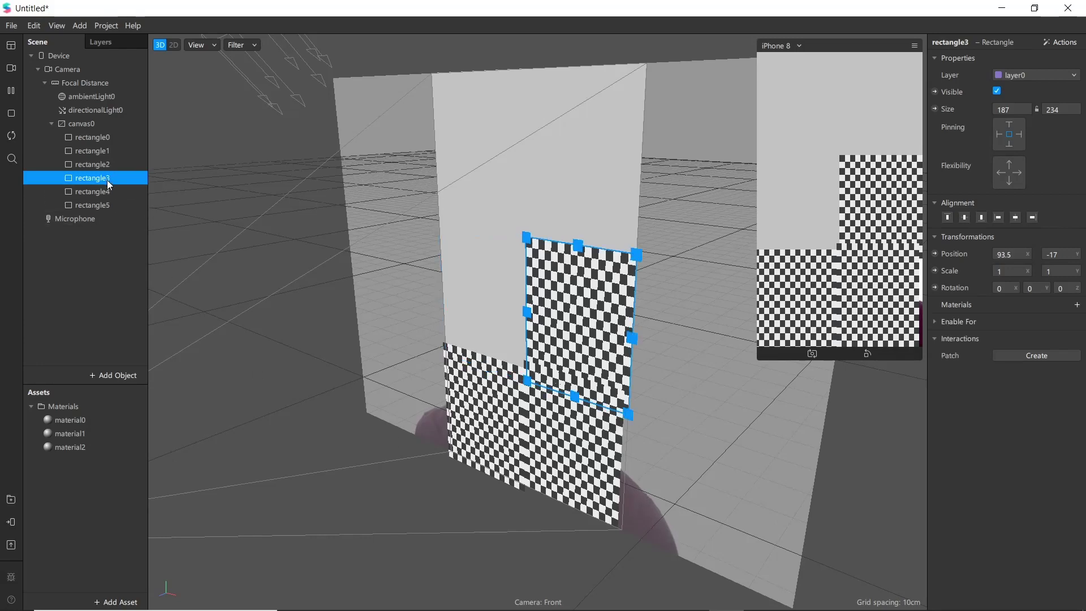
click(1077, 305)
click(1028, 371)
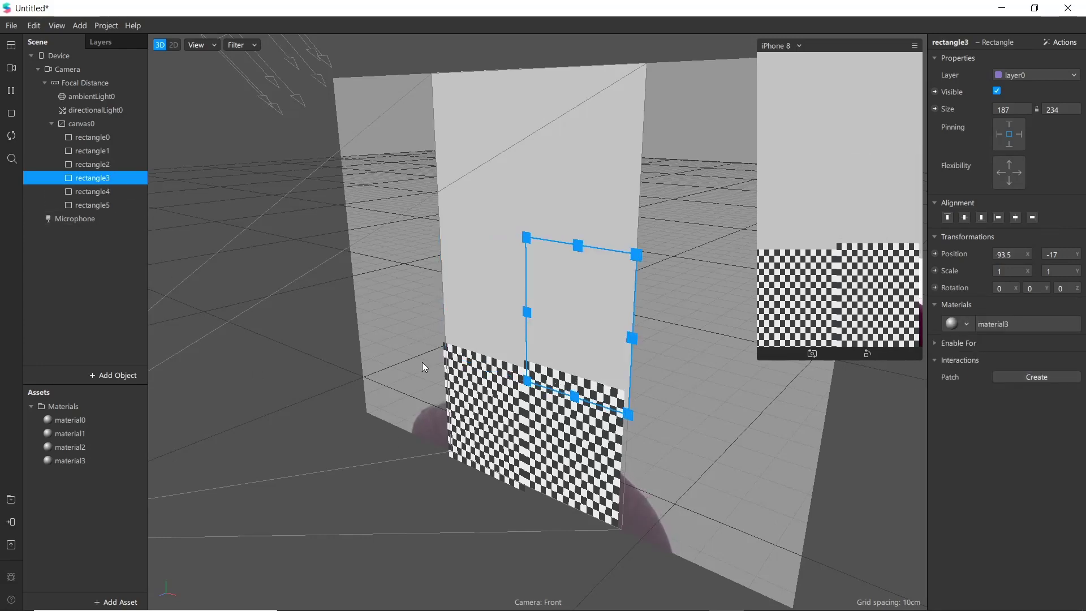
- Create a separate new material for each of the two bottom rectangles, rectangle4 and rectangle5
click(98, 195)
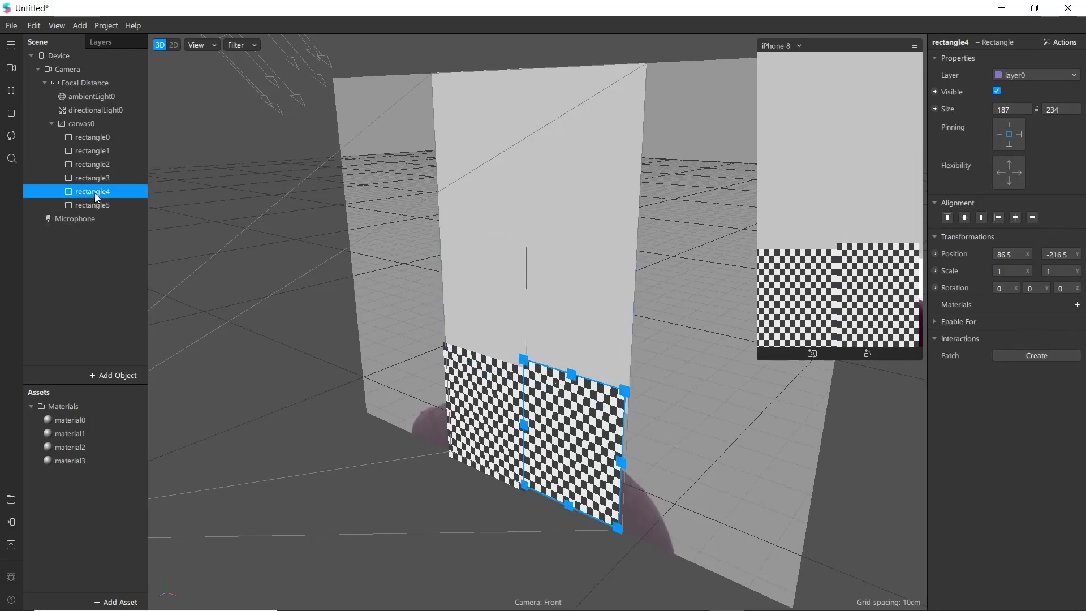
click(1076, 306)
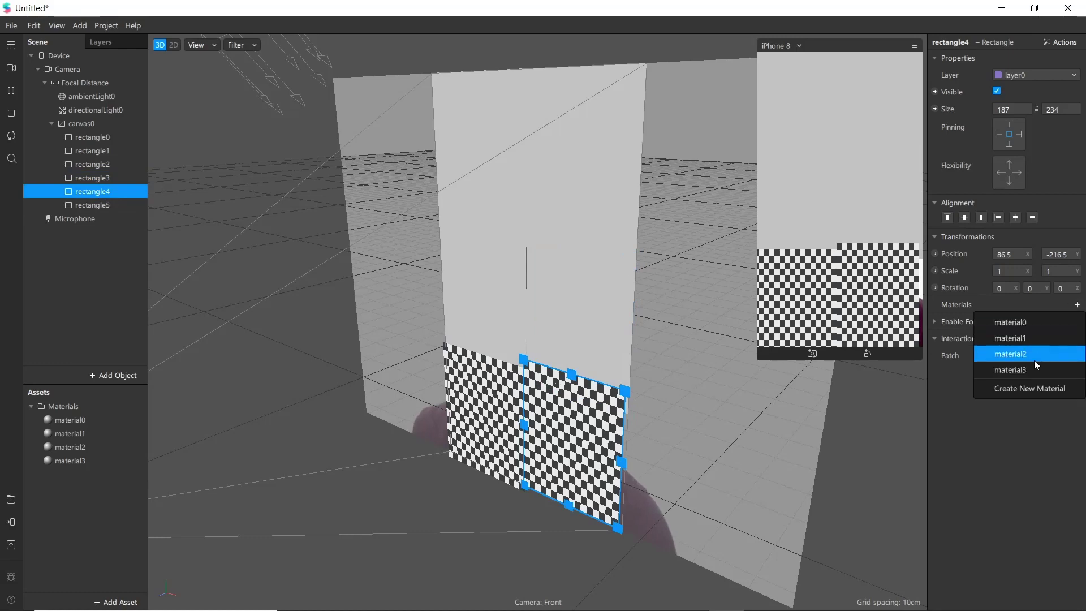
click(1020, 387)
click(94, 207)
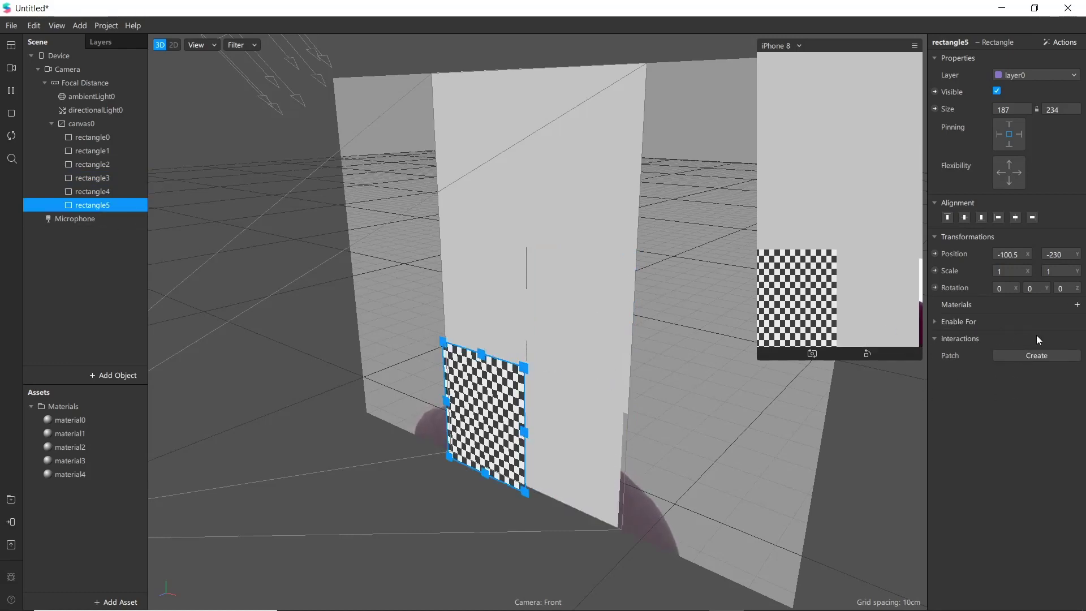
click(1077, 307)
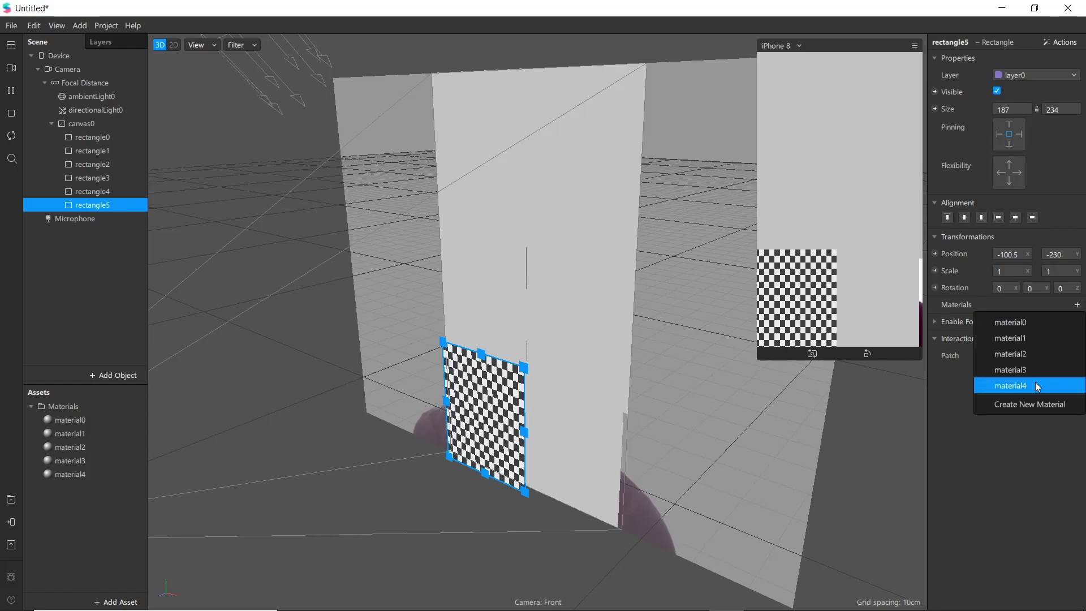
click(1033, 406)
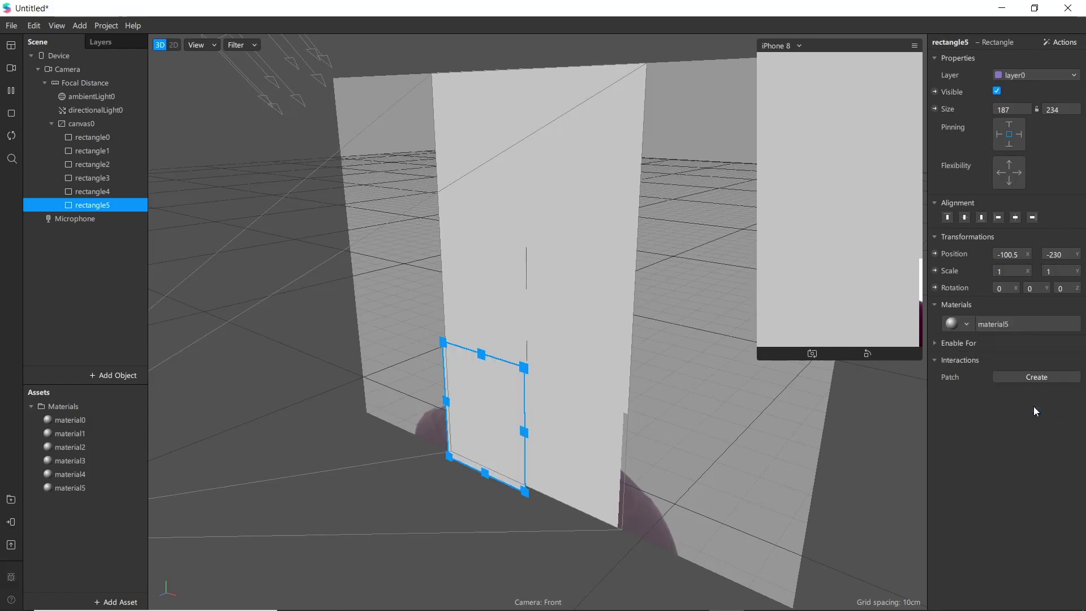
- Add a texture extraction to the Camera object to produce a camera texture
click(568, 480)
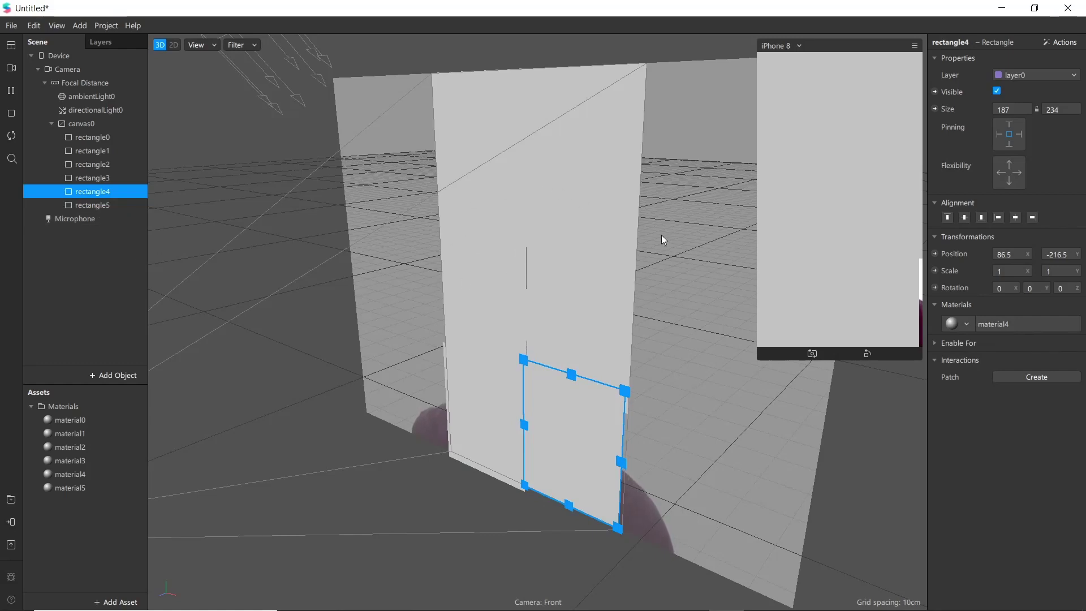
drag(562, 398, 499, 405)
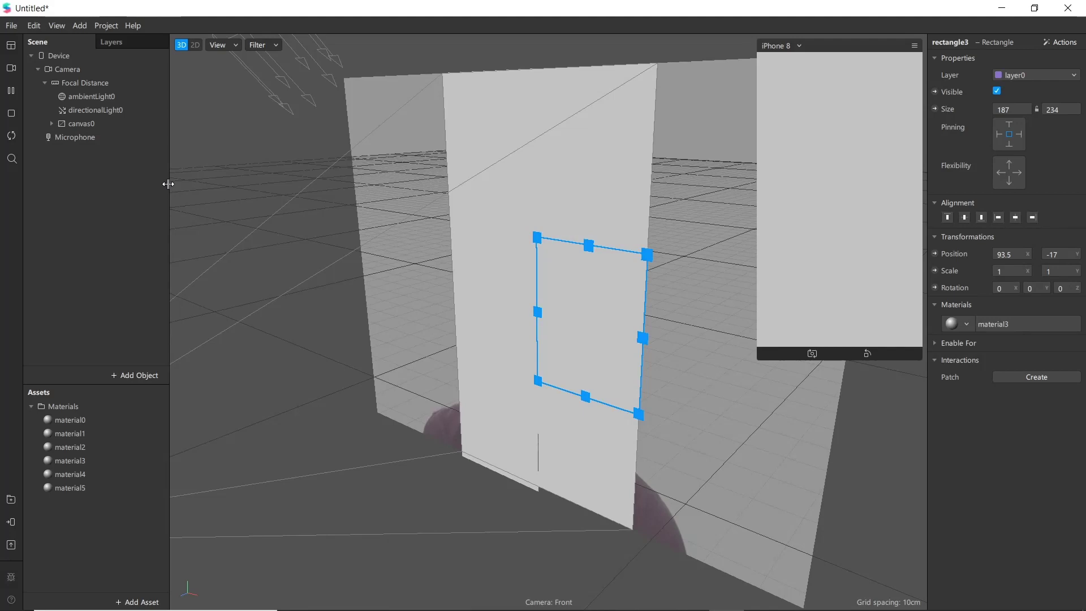
click(62, 69)
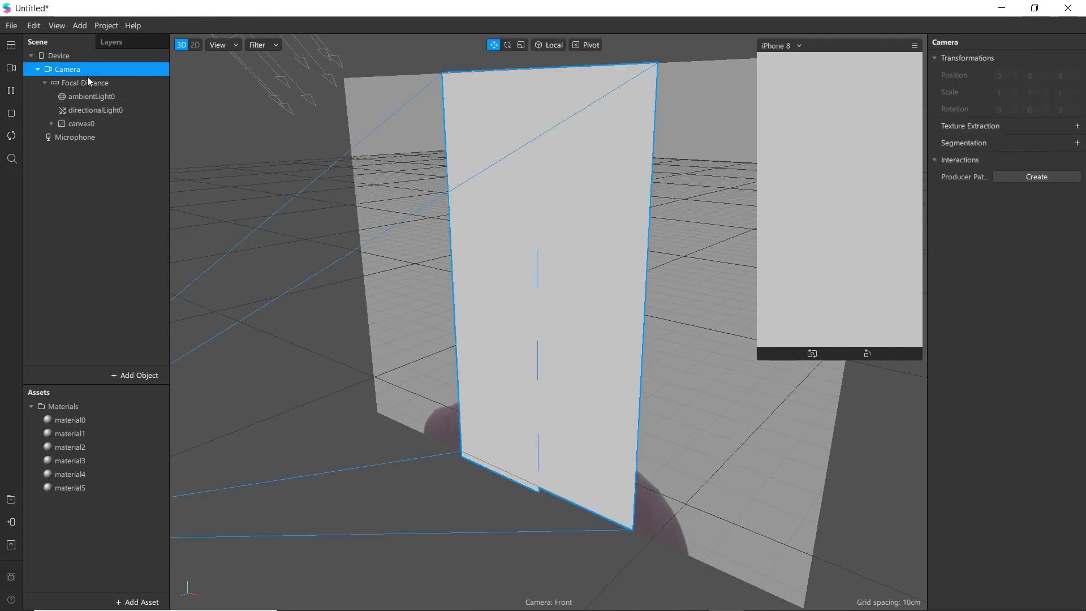
click(1076, 126)
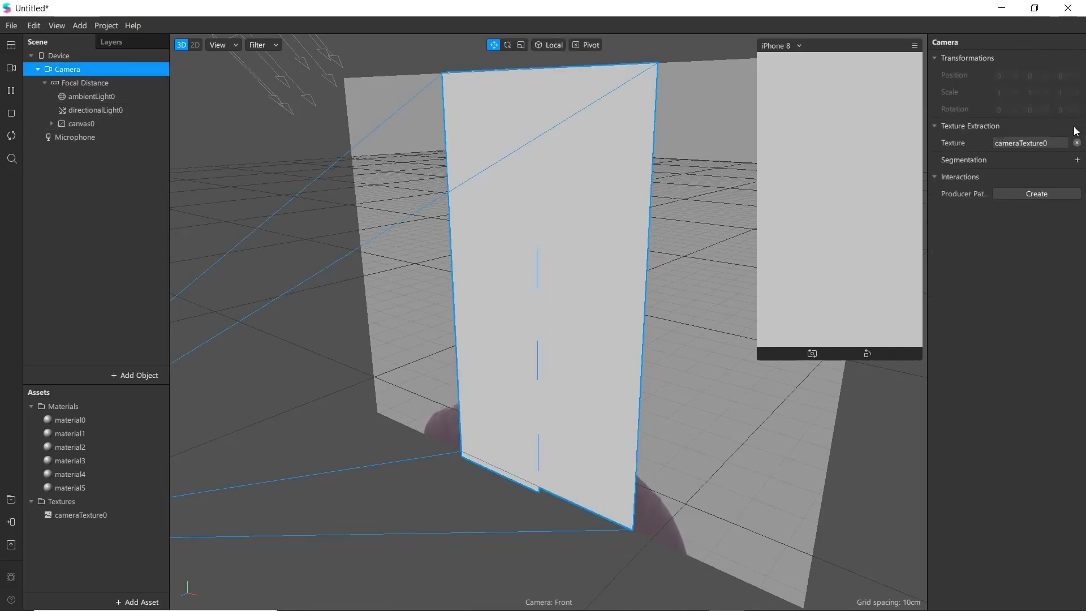
- Set the shader type of material0, material1 and material2 to Flat
click(83, 419)
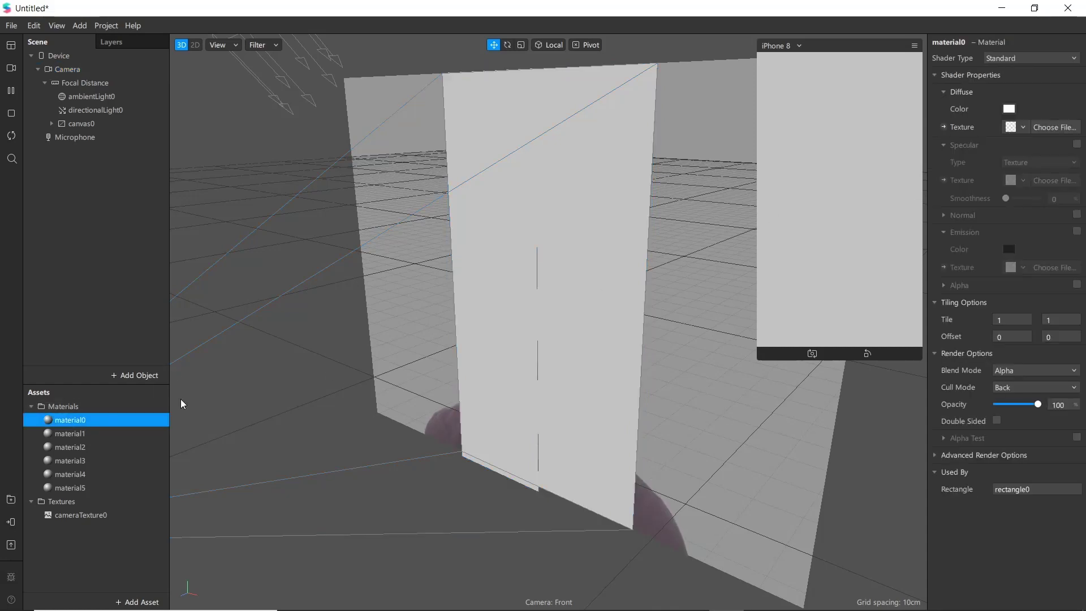
click(1006, 63)
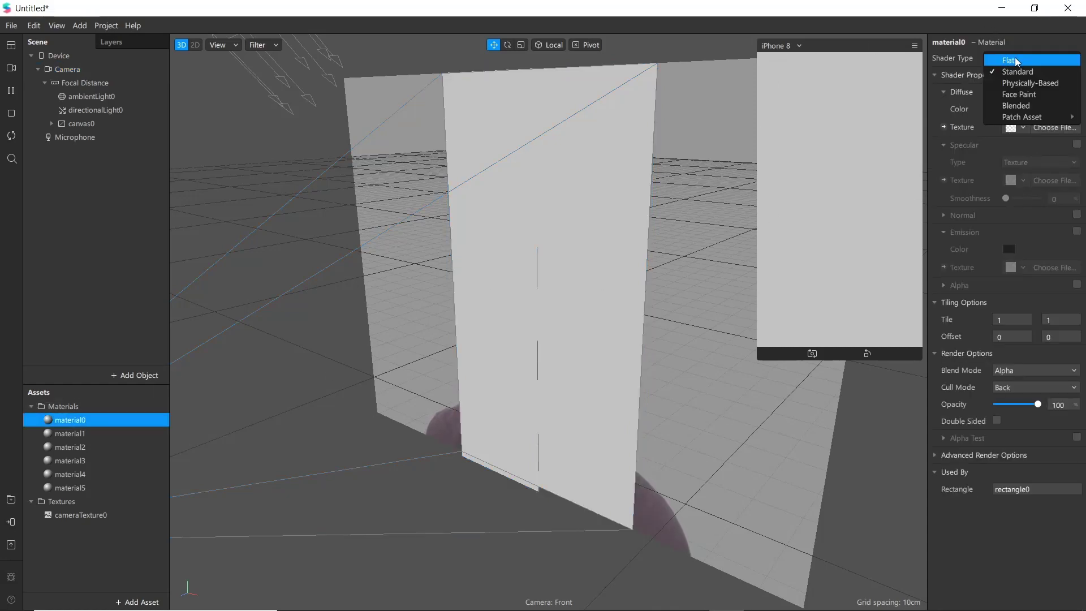
click(1015, 61)
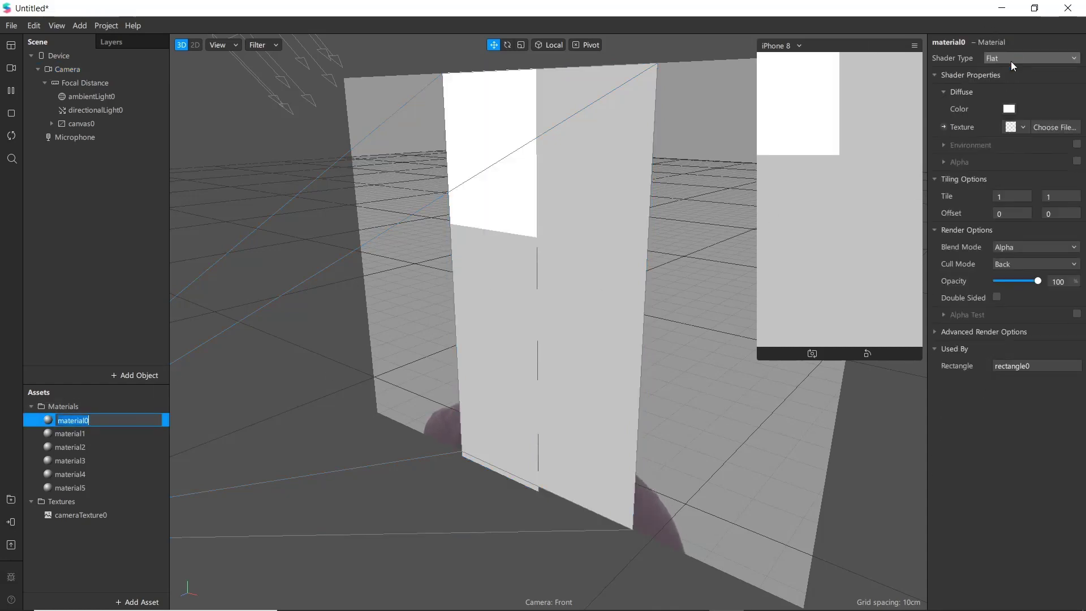
click(69, 433)
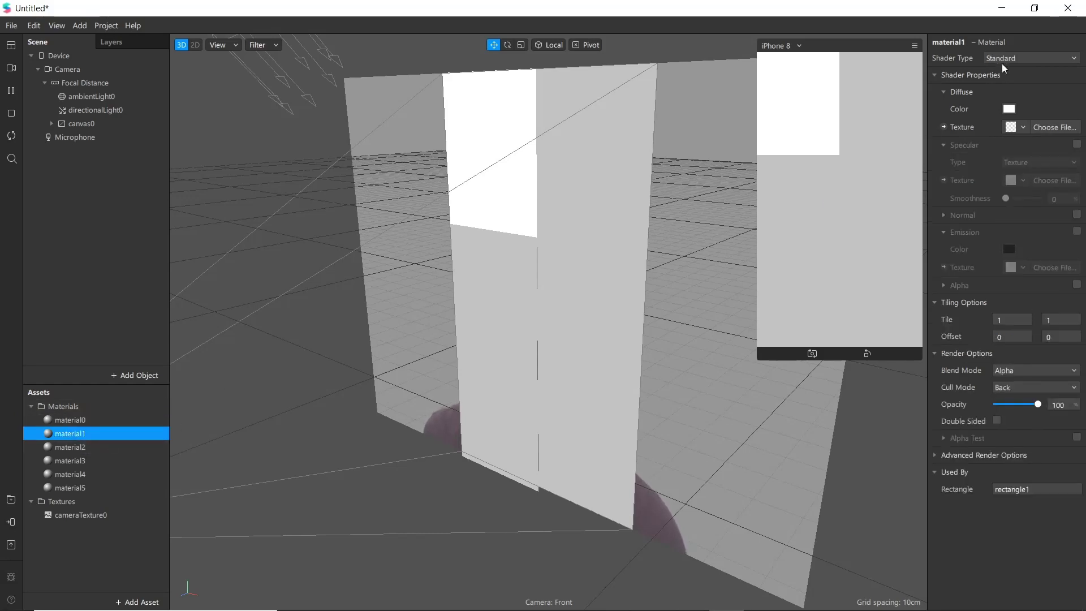
click(1026, 60)
click(1025, 62)
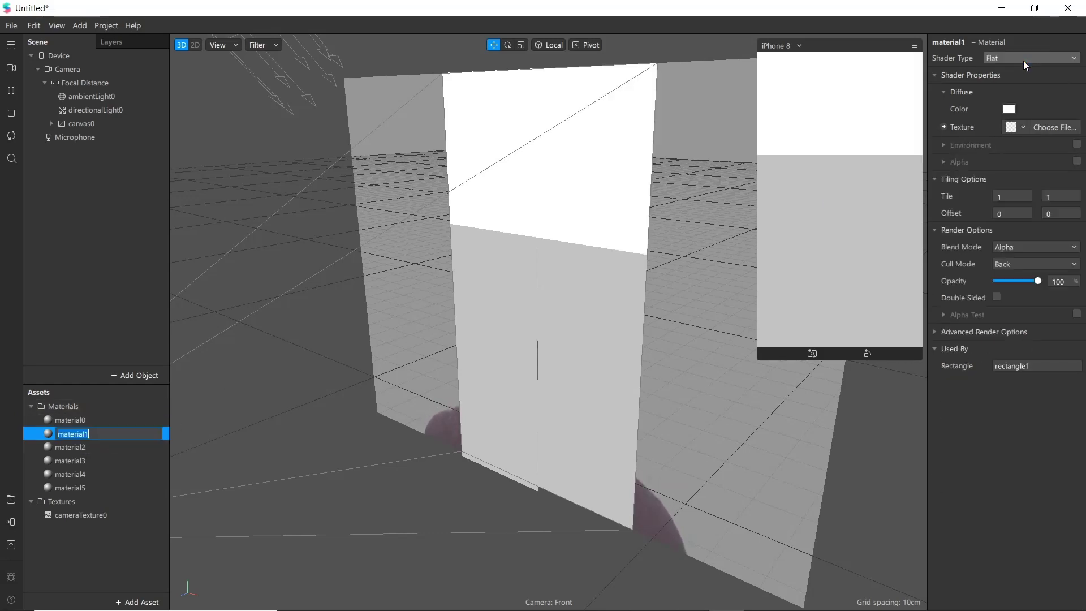
click(97, 449)
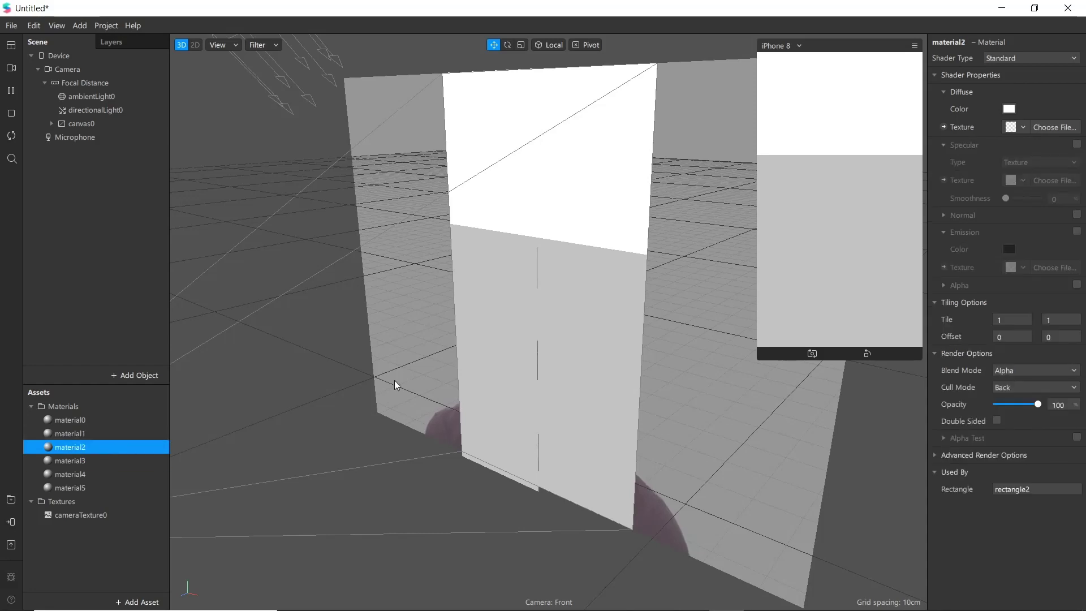
click(1031, 60)
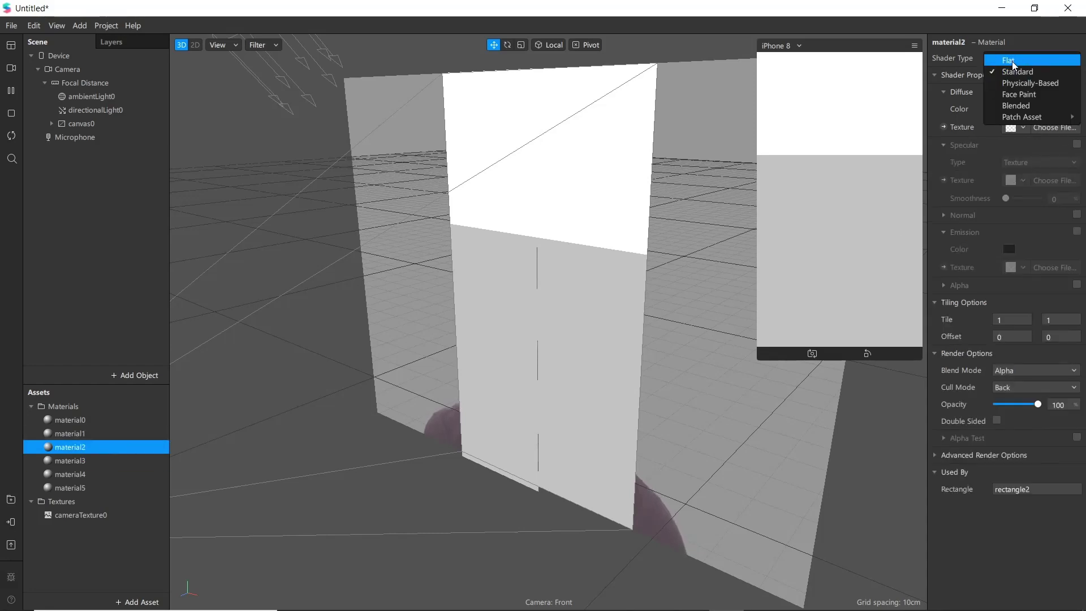
click(1013, 61)
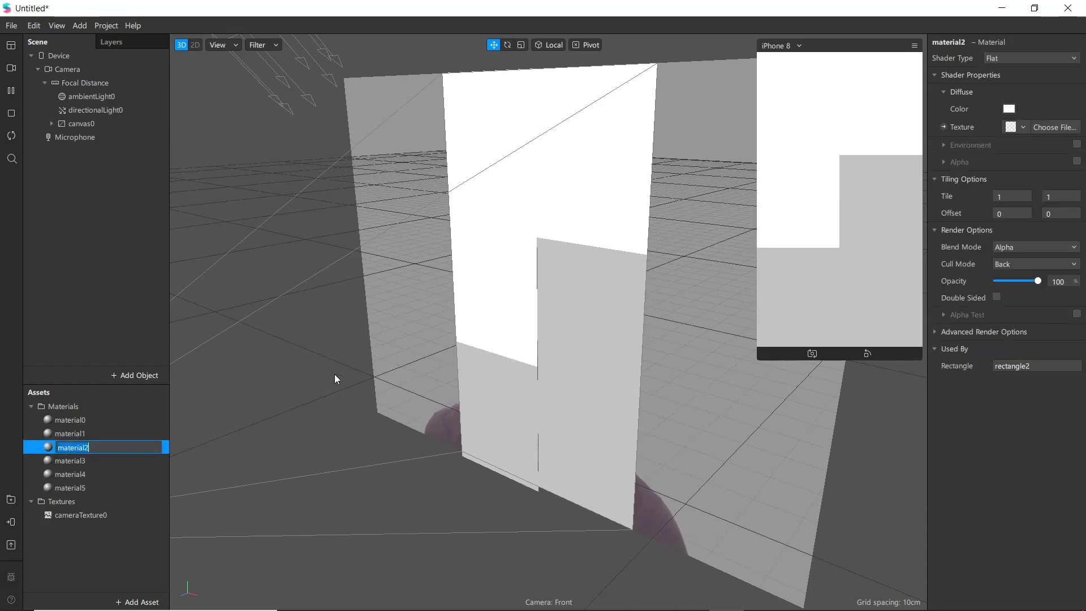
- Change material3, material4 and material5 to the Flat shader type
click(68, 461)
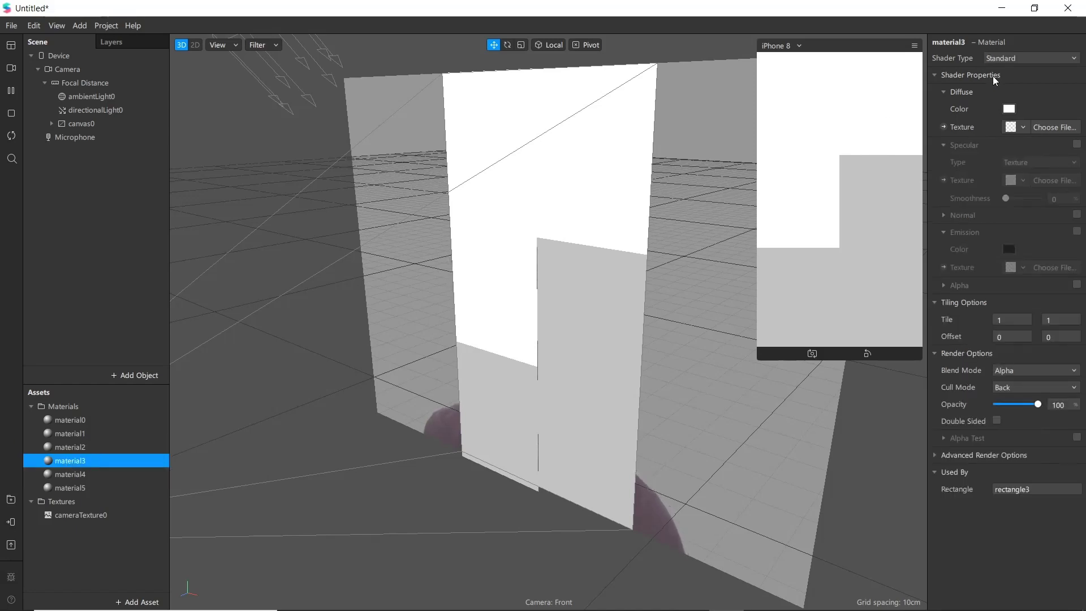
click(1008, 58)
click(1008, 61)
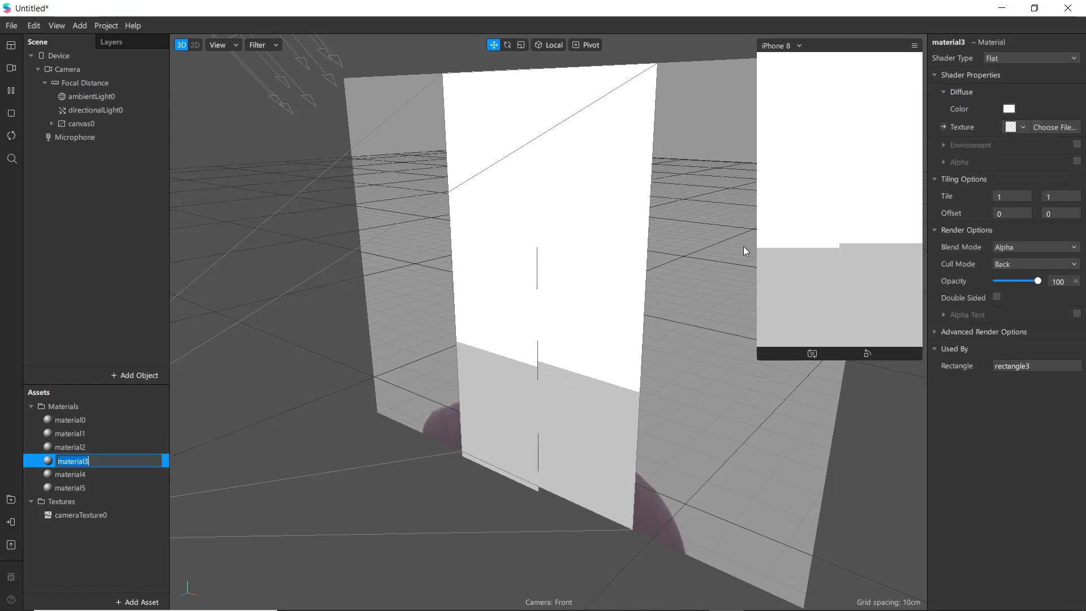
click(81, 474)
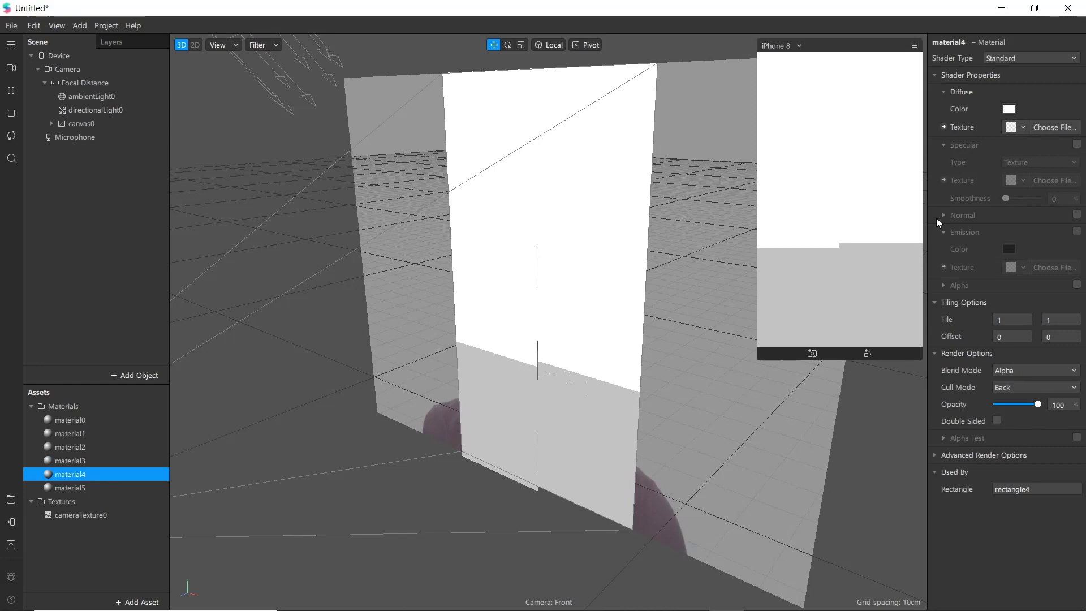
click(1022, 53)
click(1016, 61)
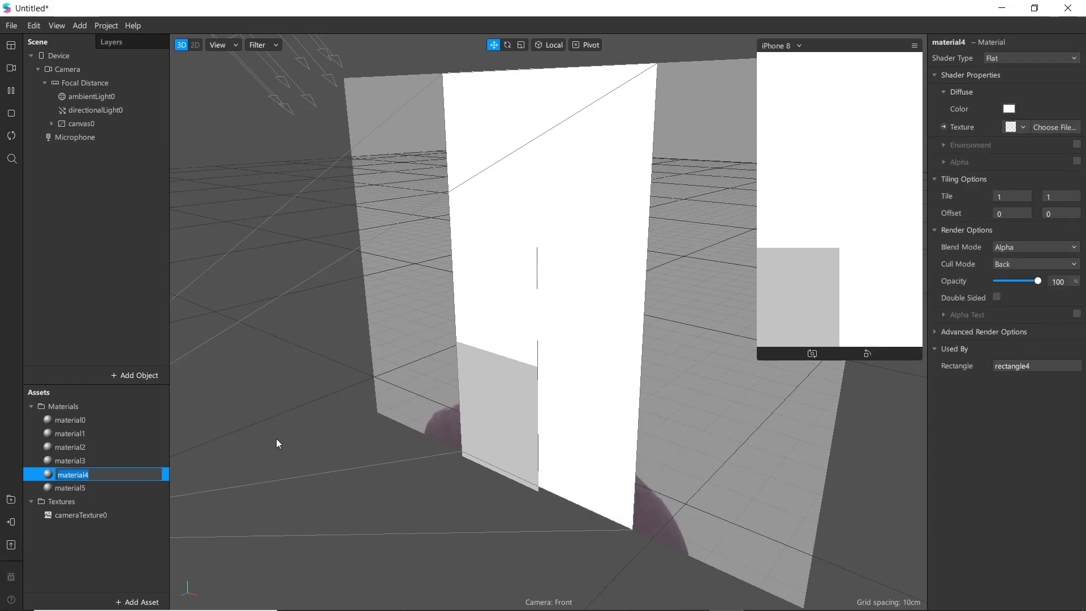
click(67, 489)
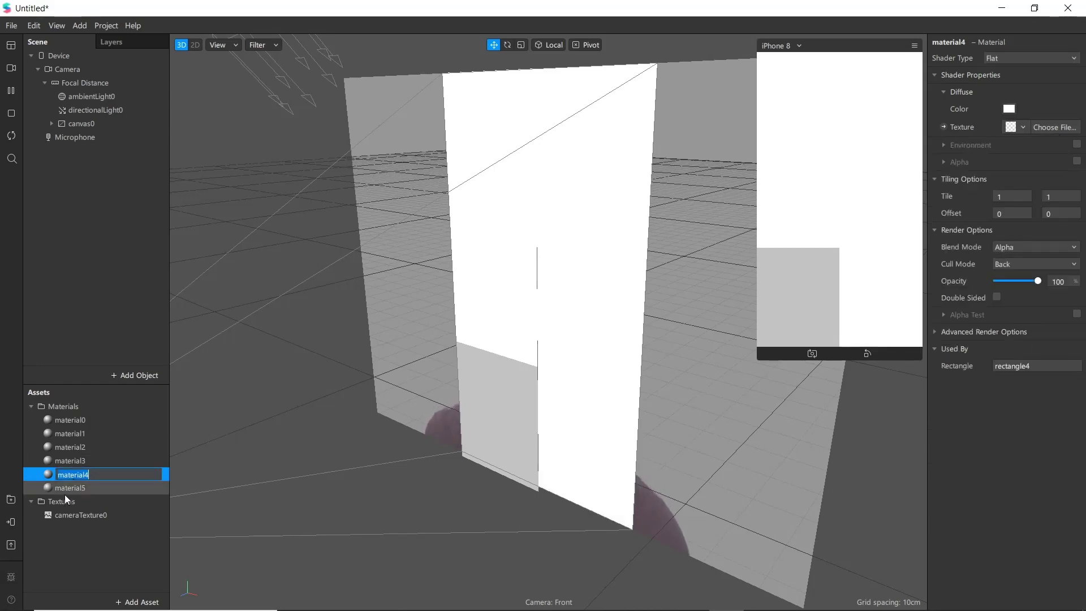
click(1020, 59)
click(1011, 56)
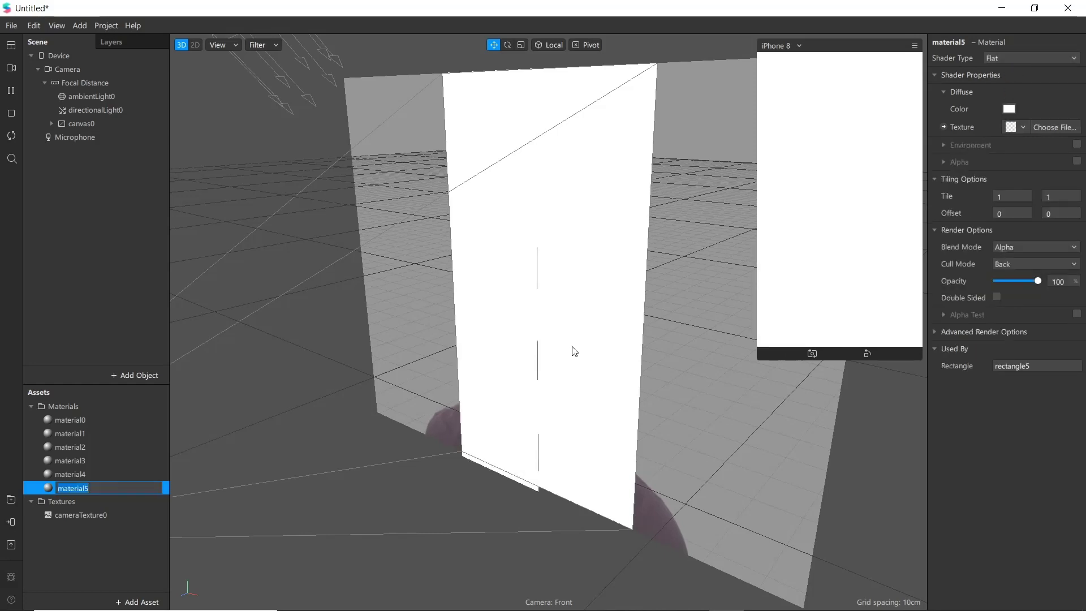
- Assign cameraTexture0 as the diffuse texture of material0 and material1
click(94, 422)
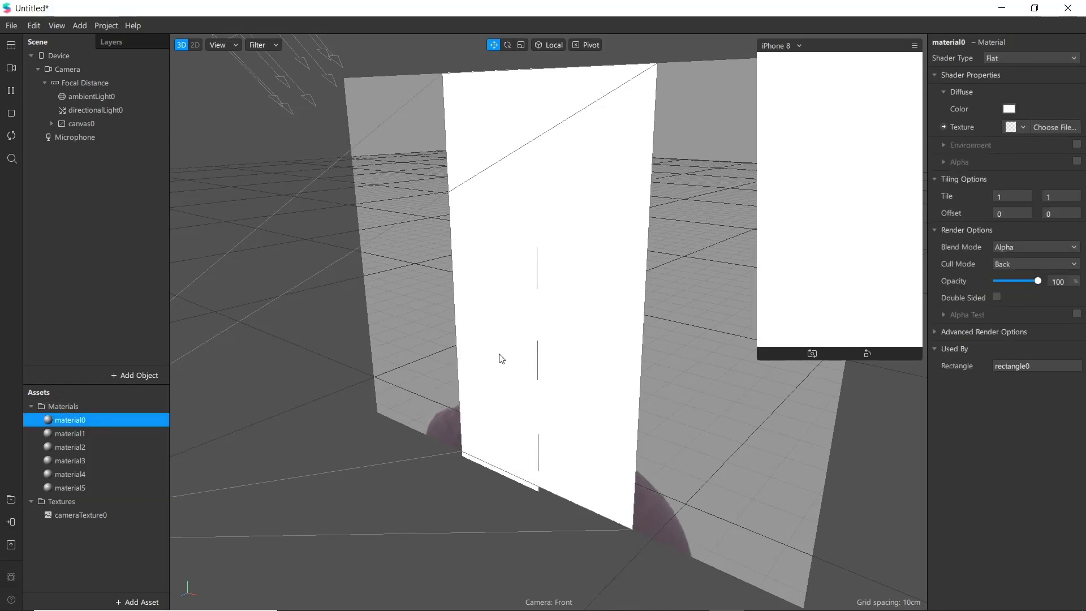
click(1036, 128)
click(1003, 148)
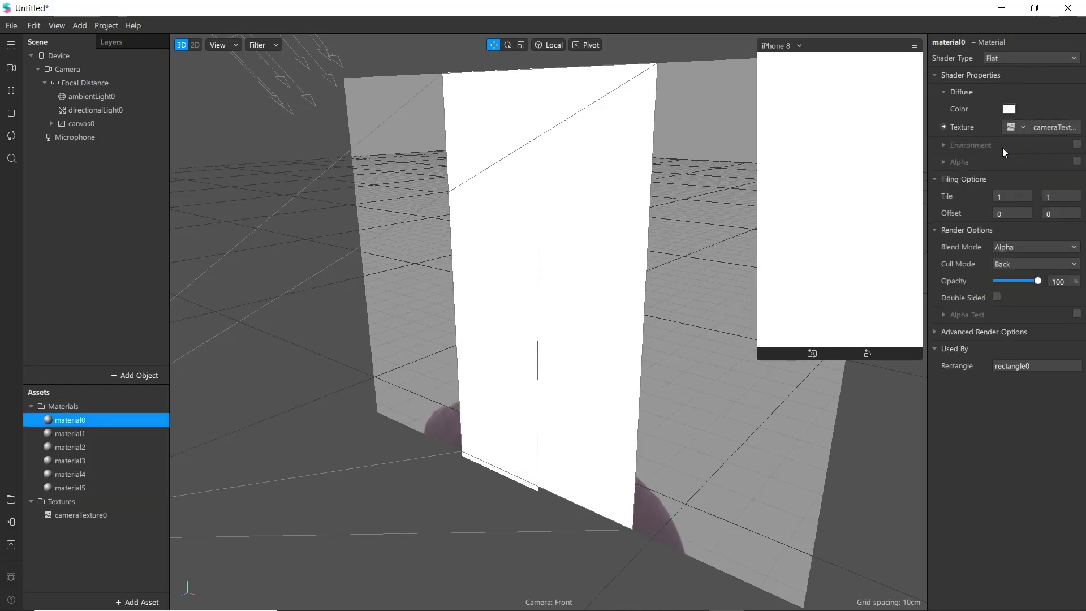
click(82, 433)
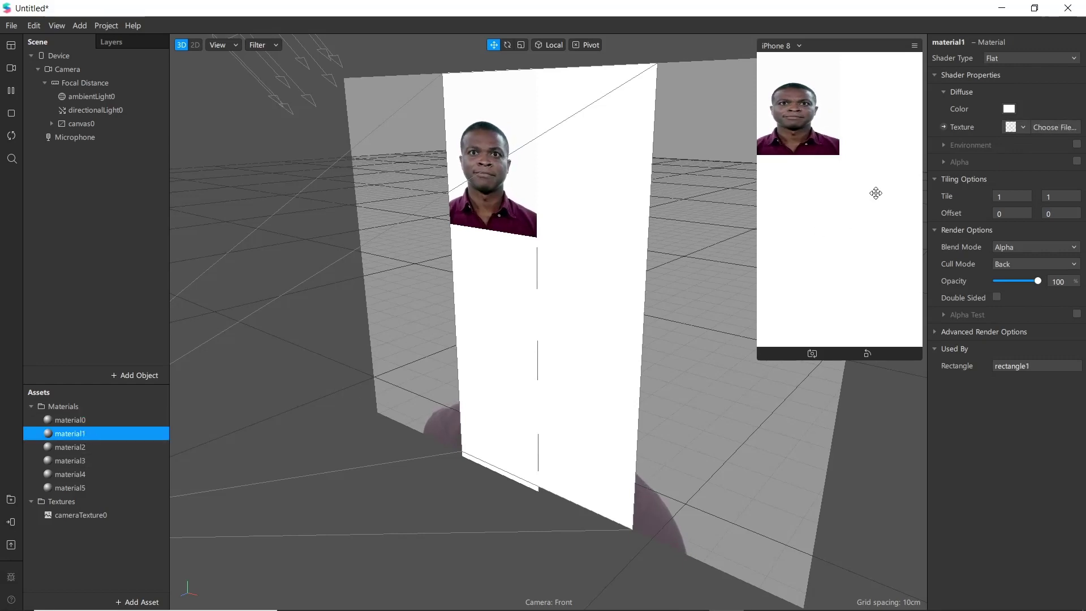
click(1047, 126)
click(1005, 147)
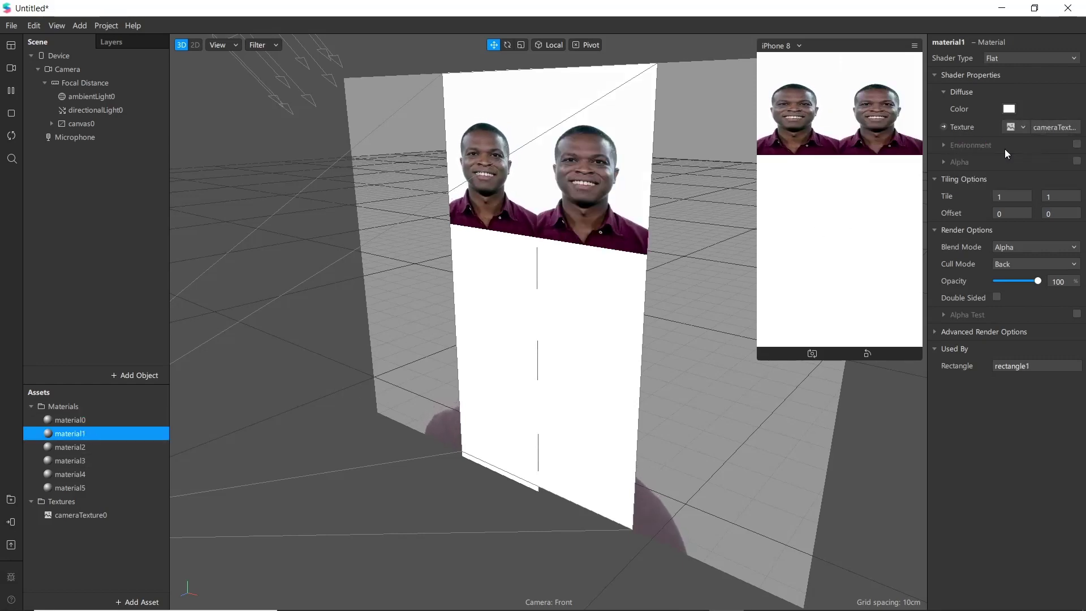
- Use cameraTexture0 as the diffuse texture for material3, material4 and material5
click(87, 453)
click(87, 462)
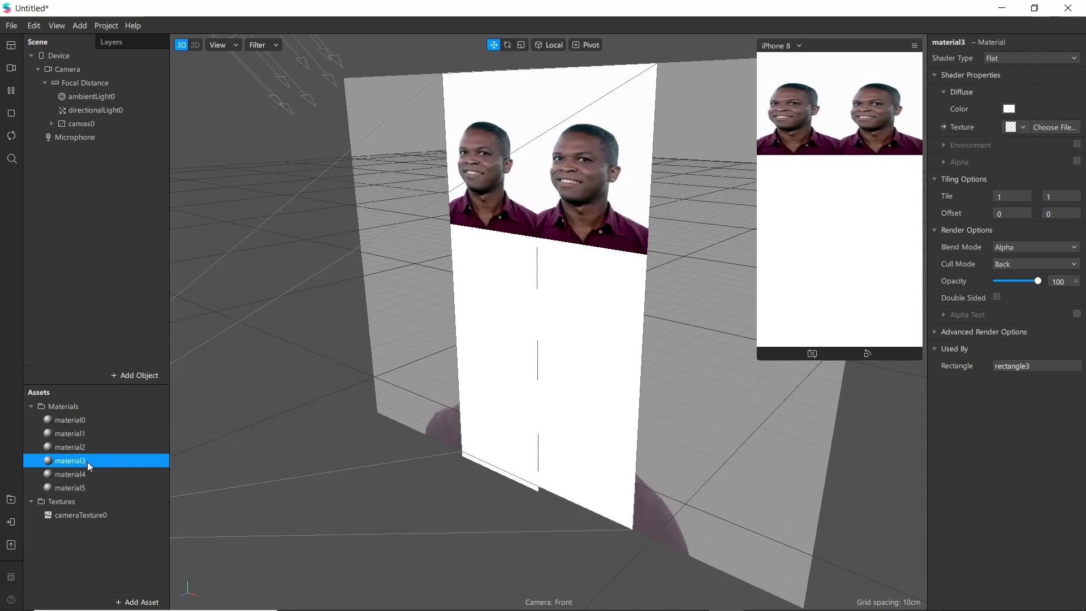
click(1023, 127)
click(996, 148)
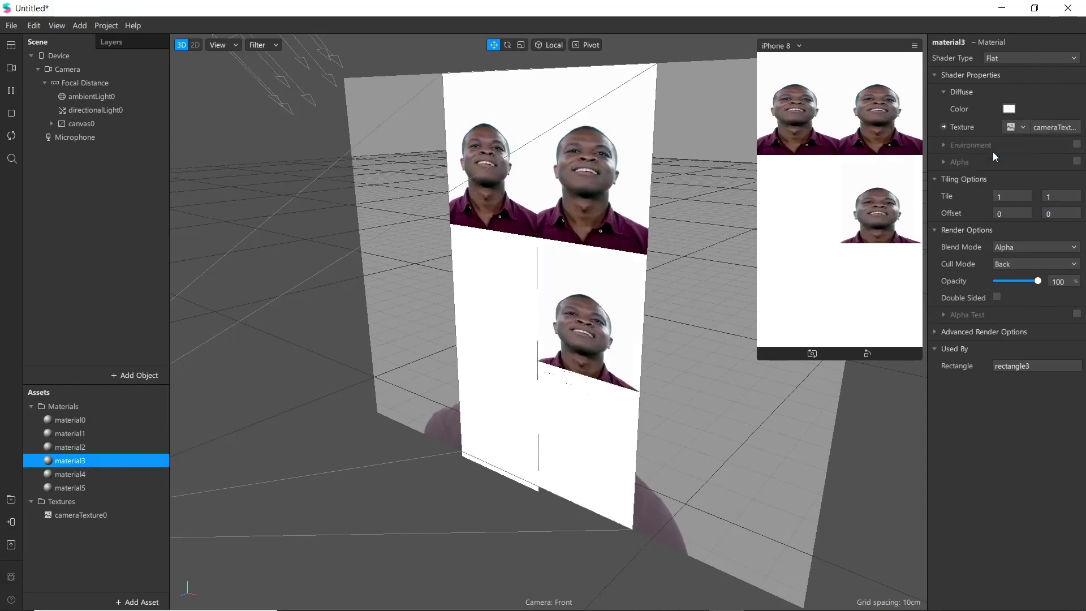
click(89, 477)
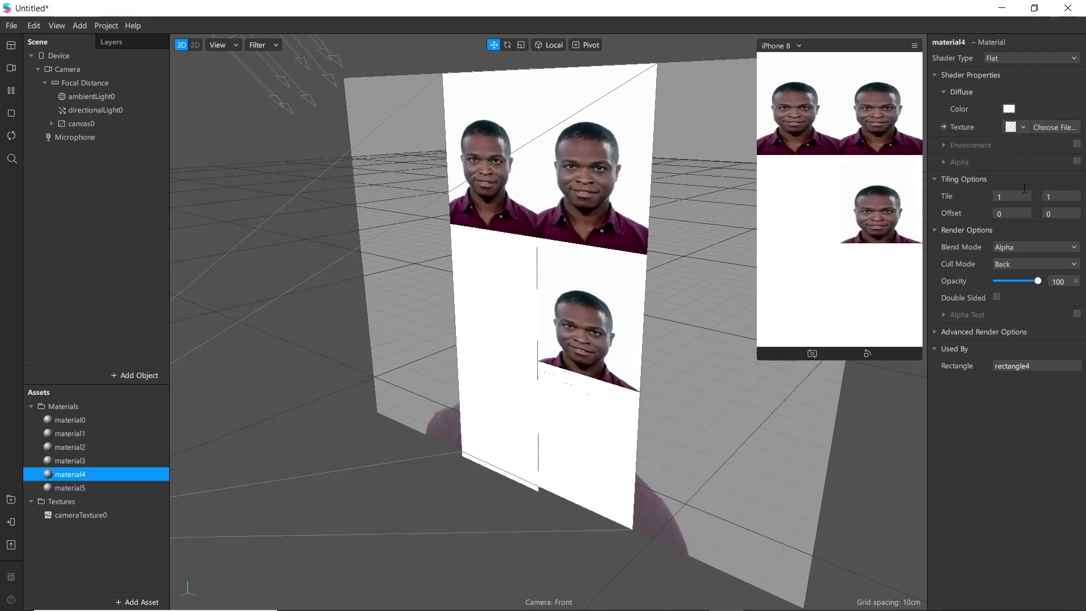
click(1022, 128)
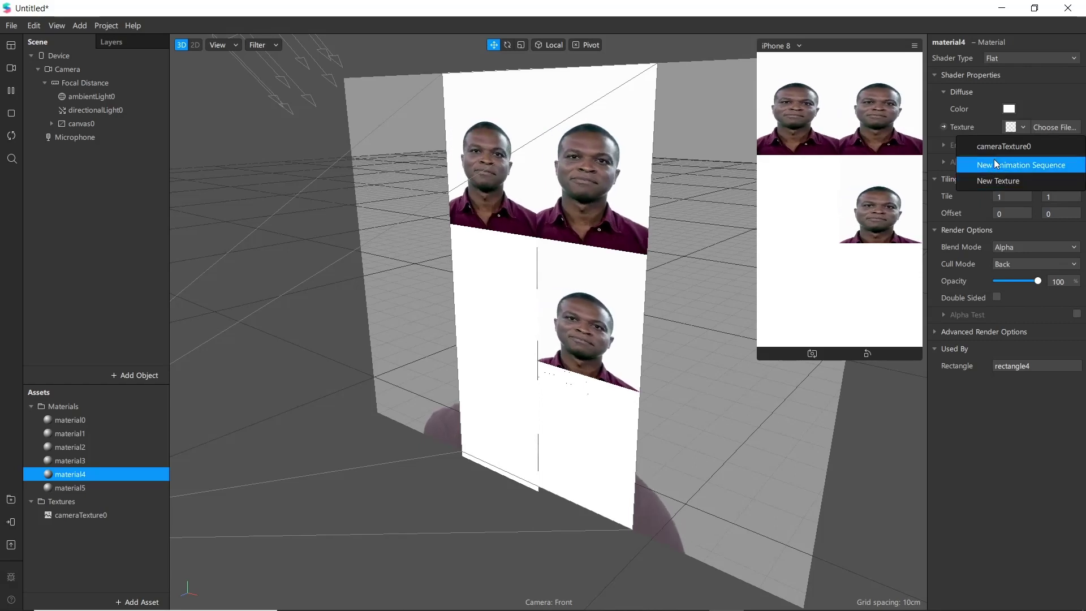
click(1004, 146)
click(102, 487)
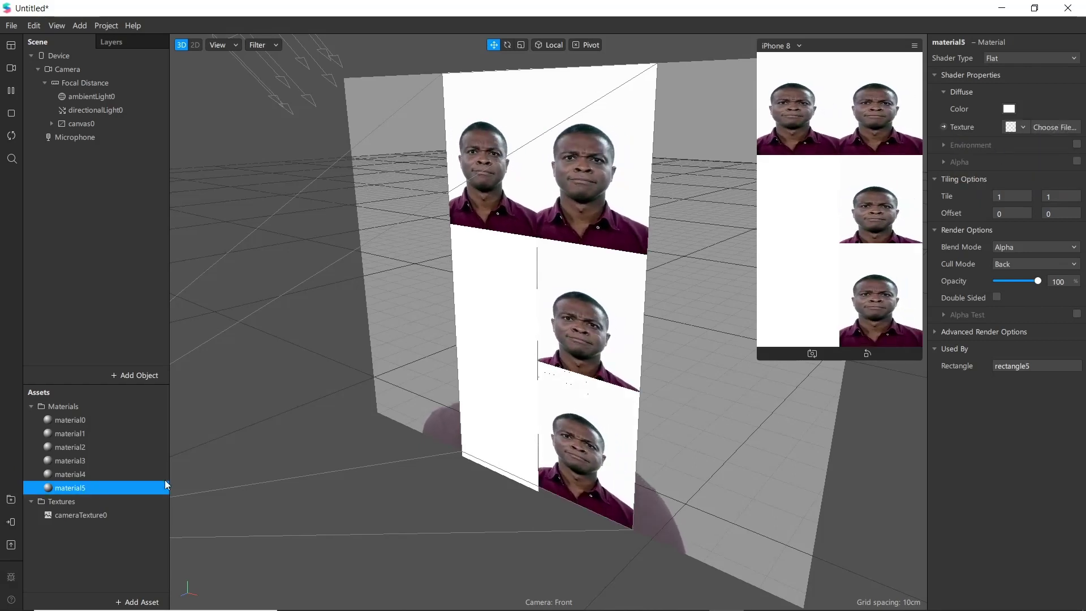
click(1023, 126)
click(1001, 147)
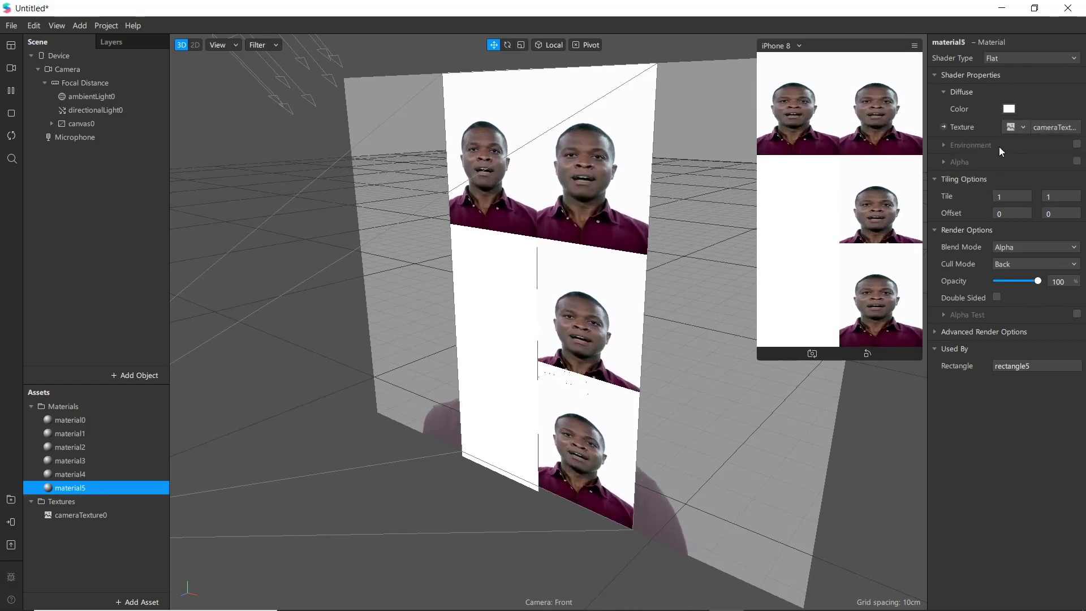
- Assign cameraTexture0 as the diffuse texture of material2
click(79, 447)
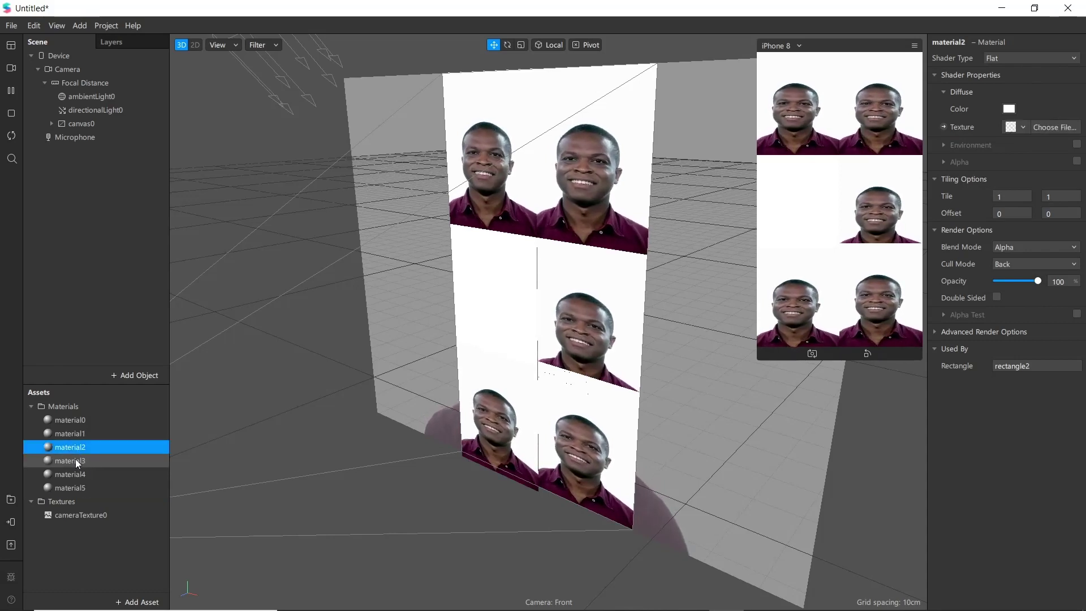
click(489, 281)
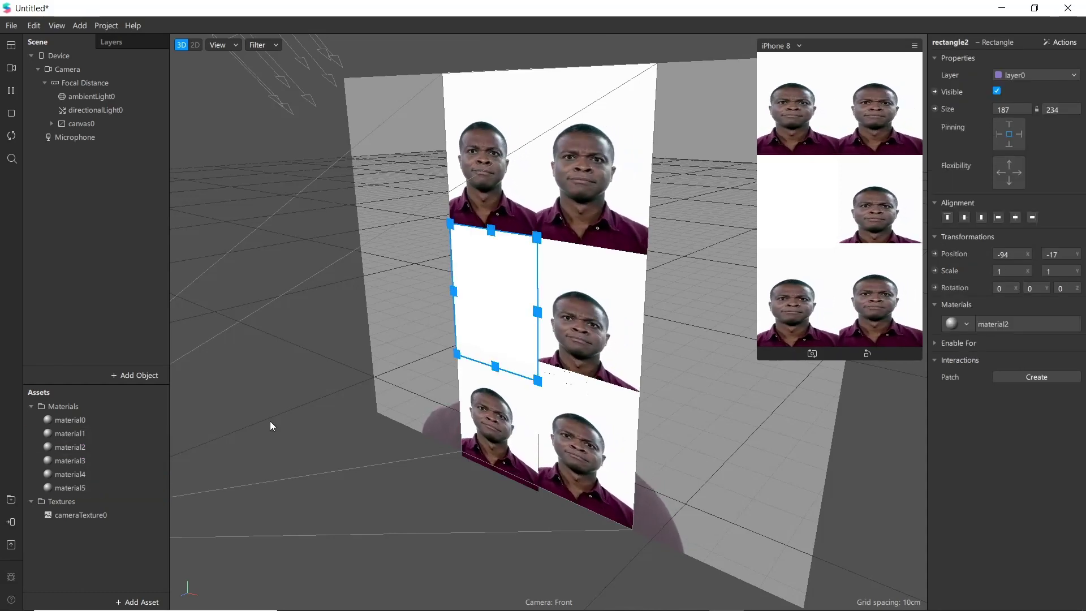
click(83, 445)
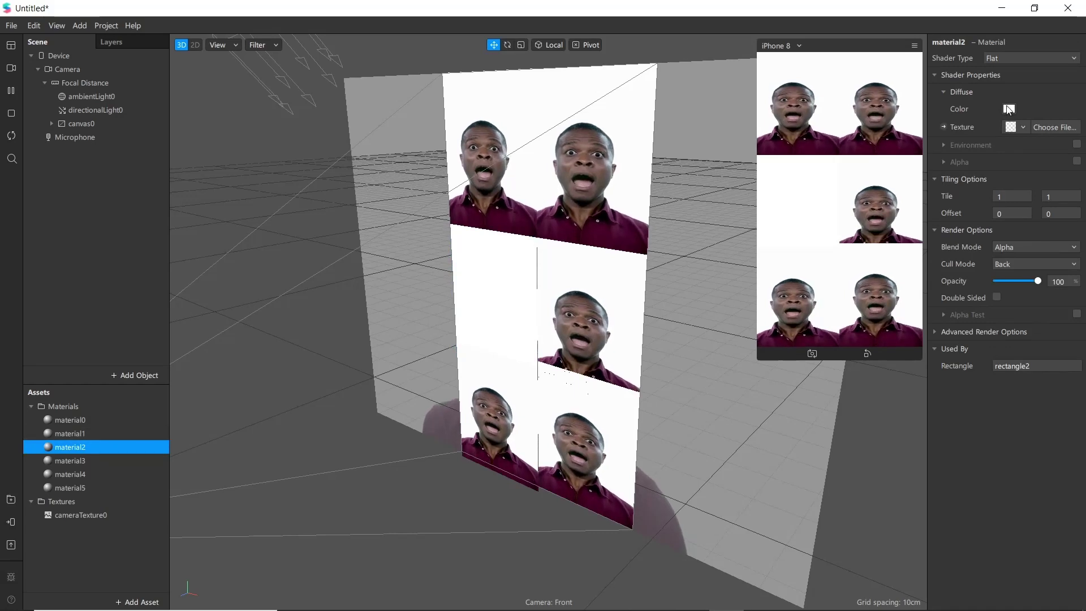
click(1025, 127)
click(1005, 148)
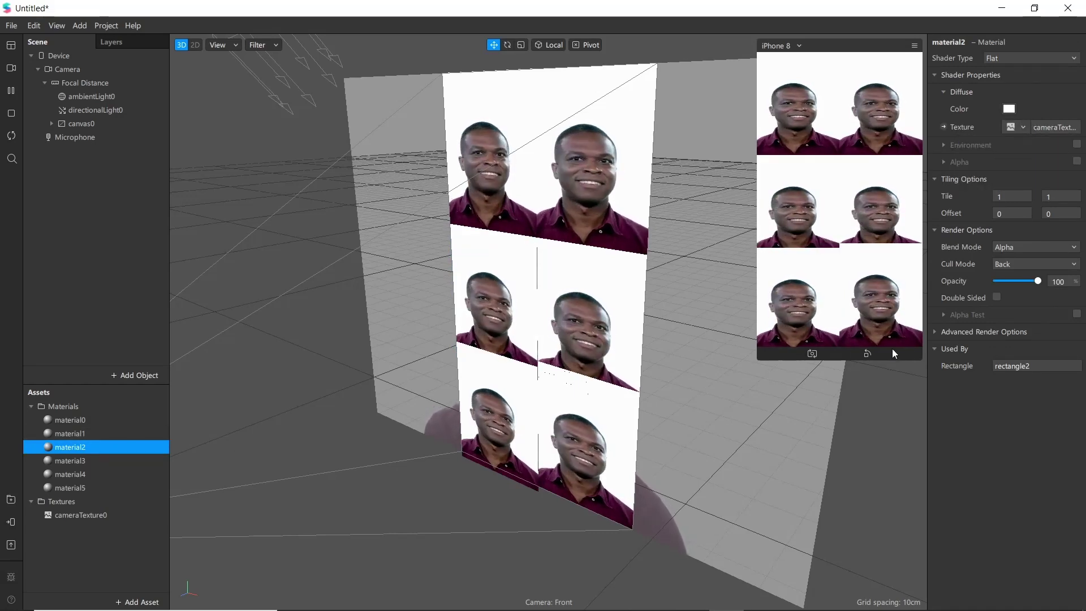
- Show the Patch Editor below the viewport and enlarge its area
click(637, 310)
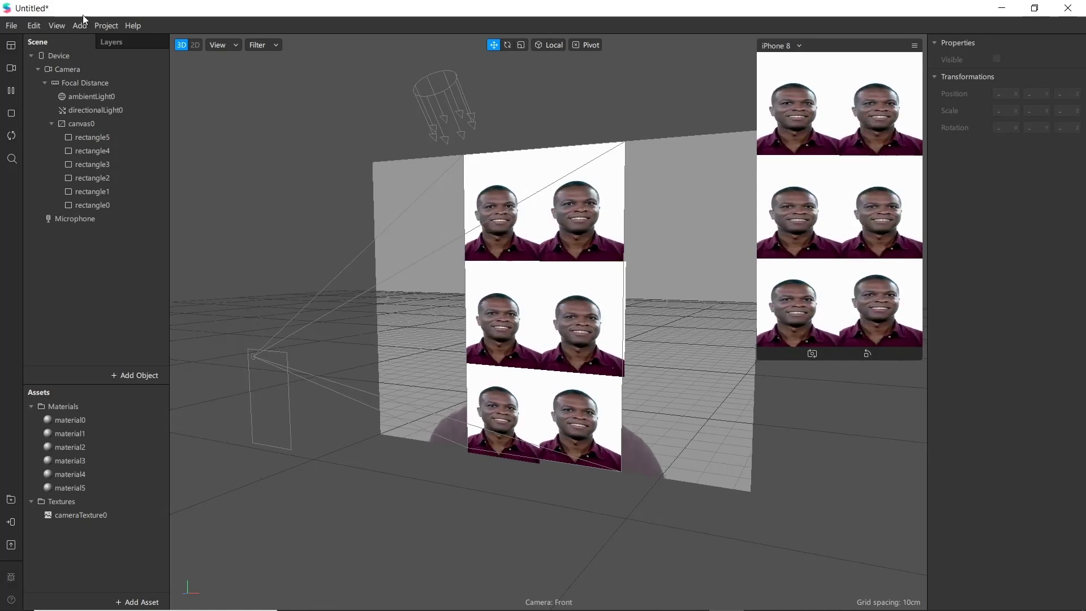
click(62, 25)
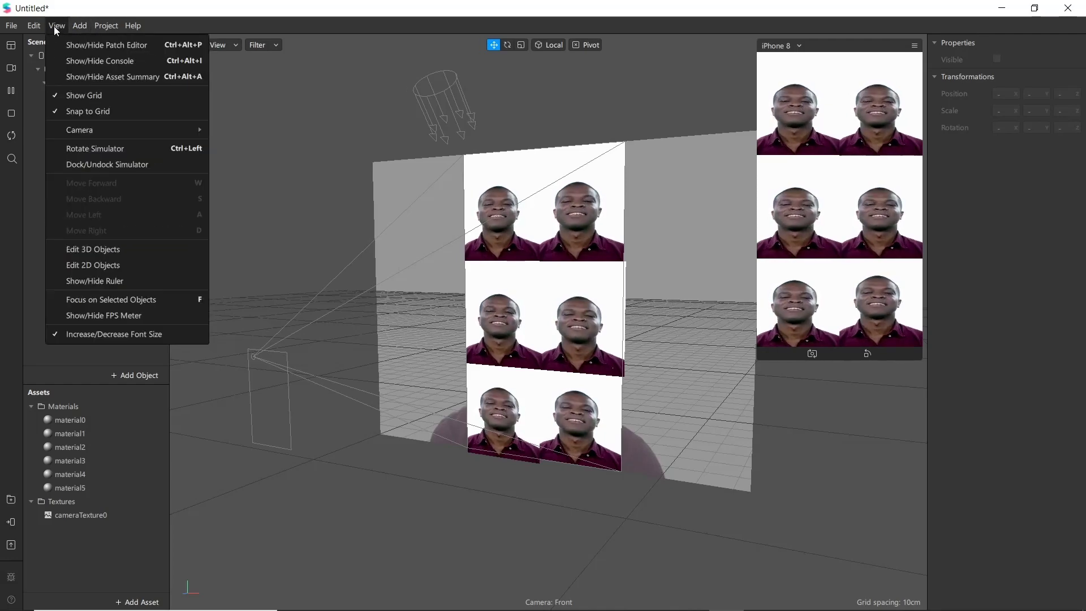
click(96, 45)
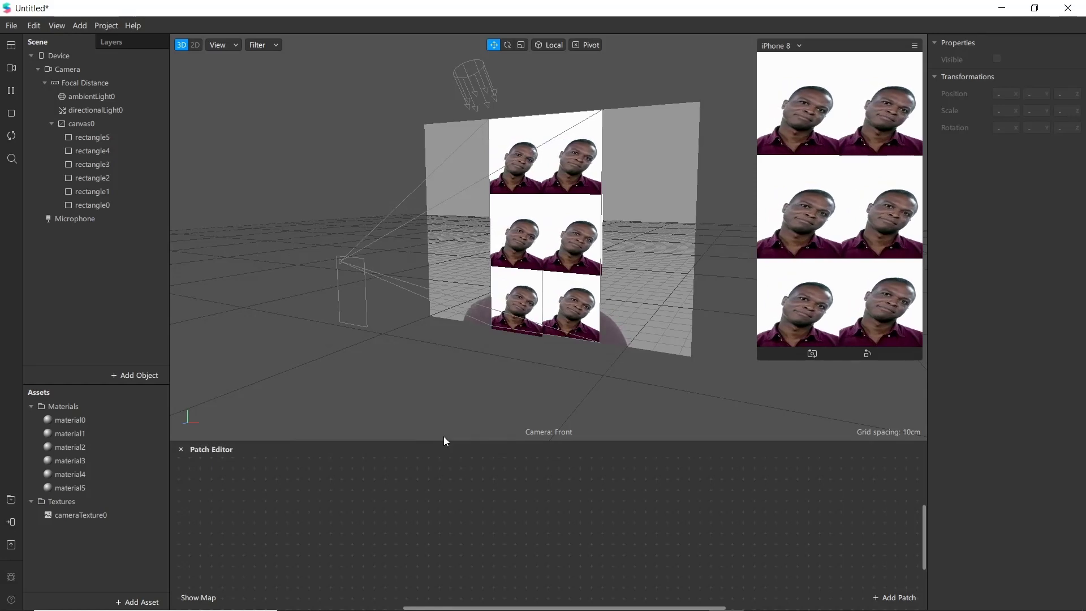
drag(446, 441, 433, 371)
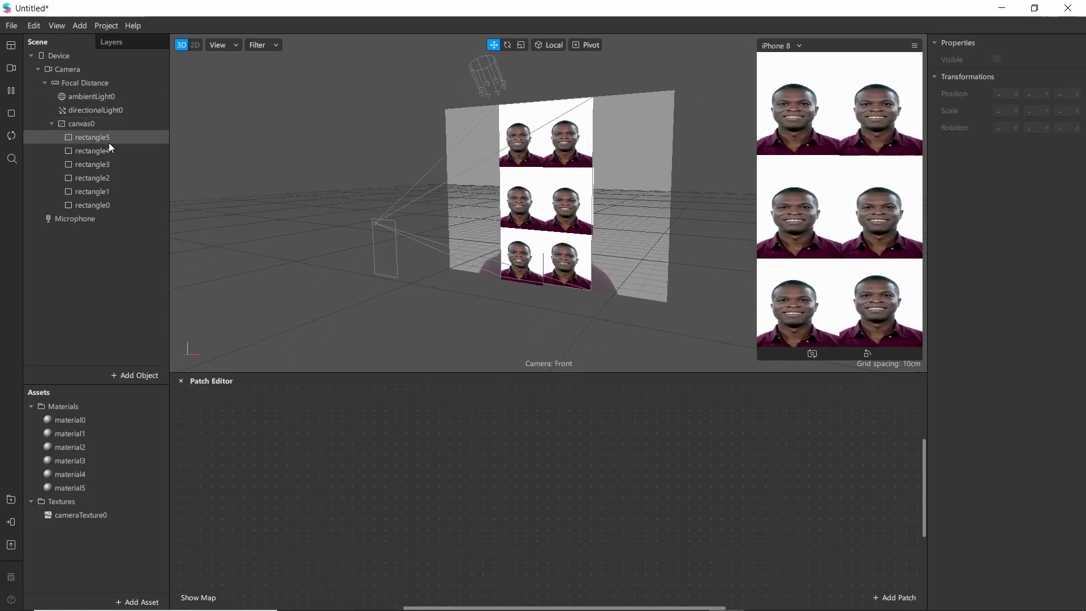
- Create the Device's default render pipeline patches and spread them apart in the Patch Editor
click(59, 56)
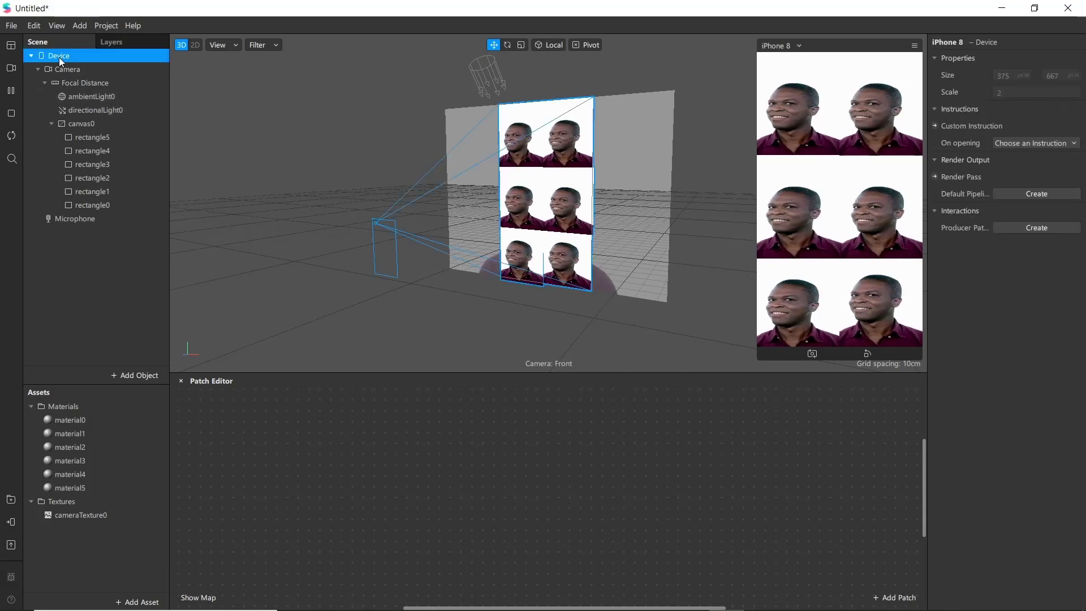
click(1011, 194)
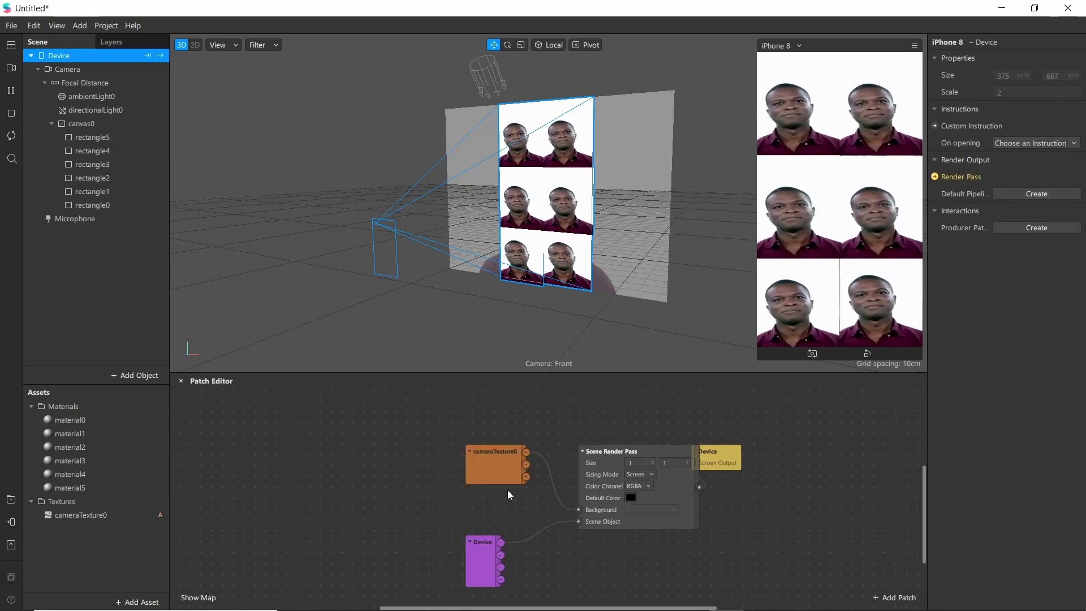
drag(498, 470, 353, 436)
drag(482, 560, 357, 522)
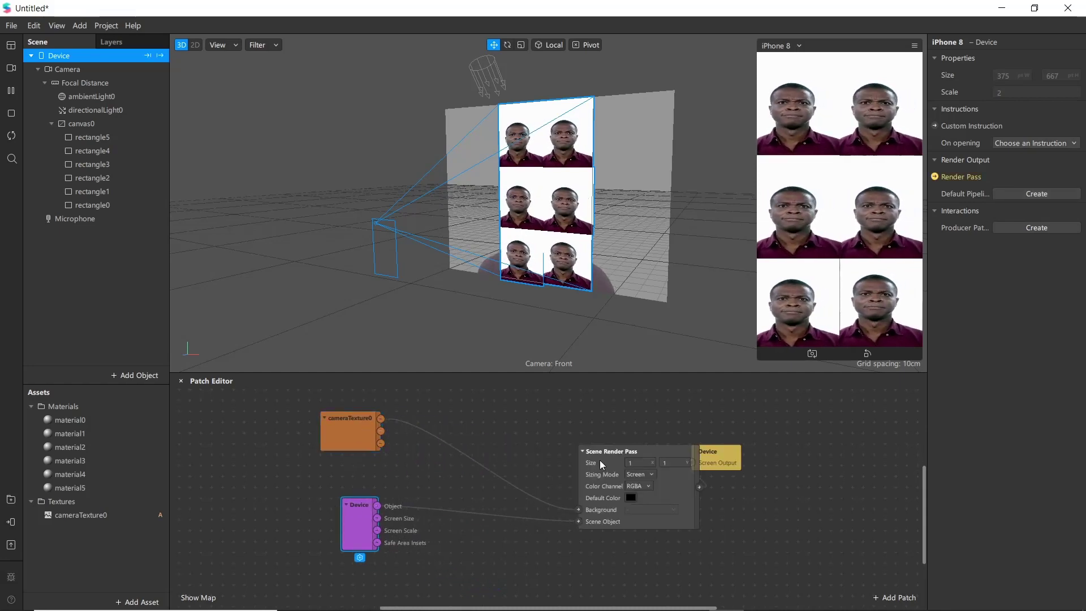
drag(601, 464, 517, 442)
drag(708, 463, 743, 463)
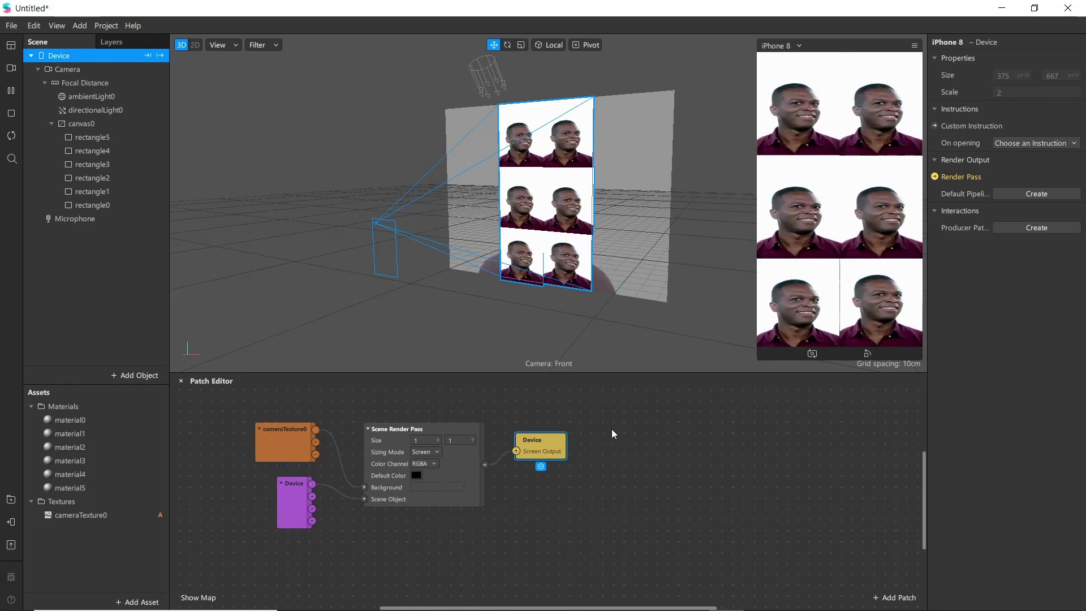
- Add a Fallback patch in the empty area below the render pipeline patches
scroll(557, 477, up, 1)
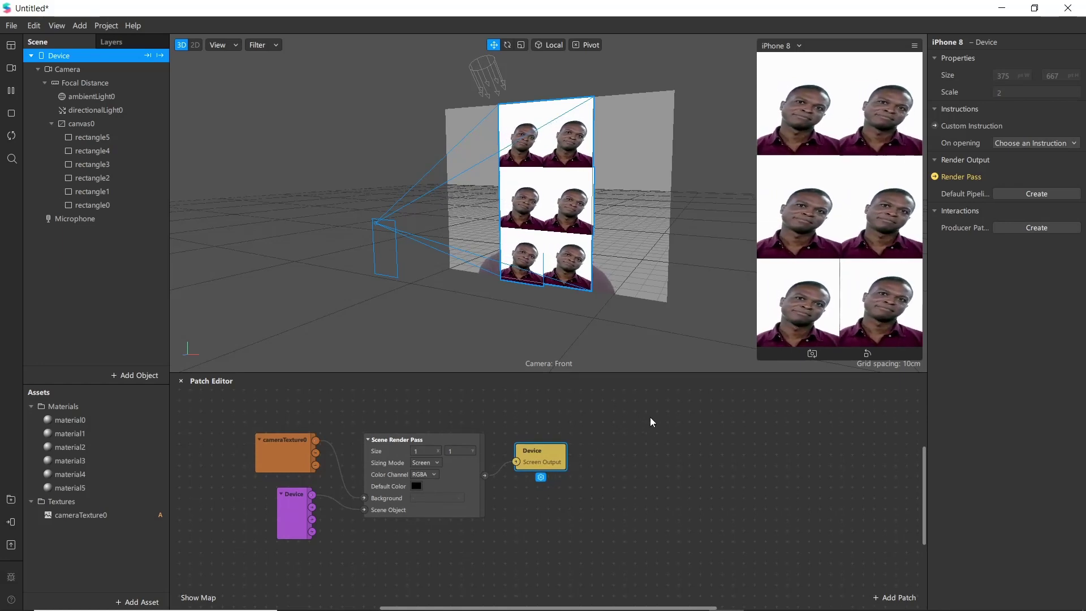
scroll(500, 470, down, 10)
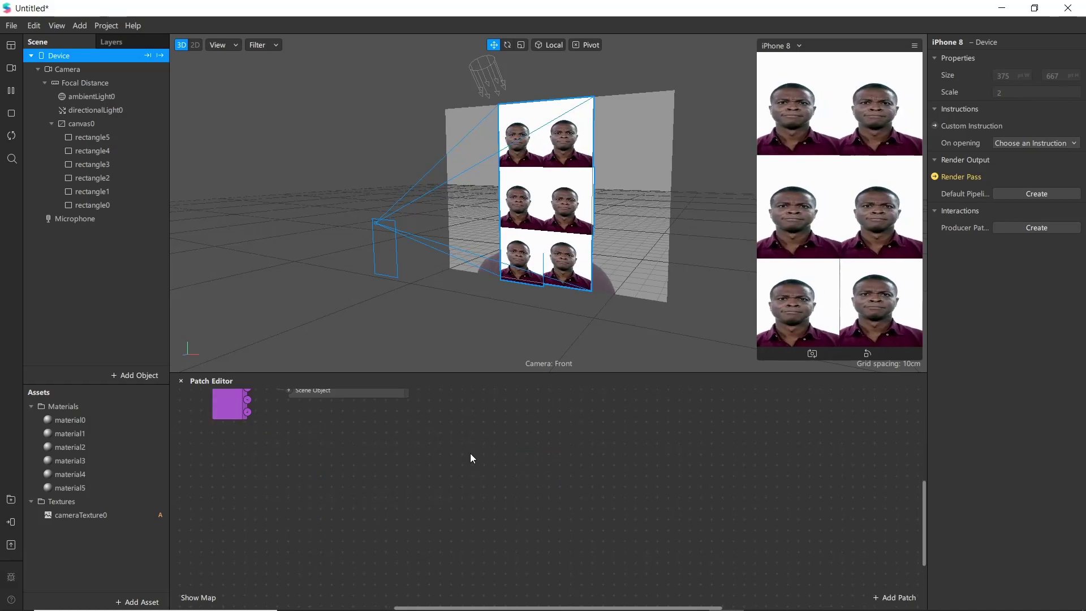
right_click(411, 475)
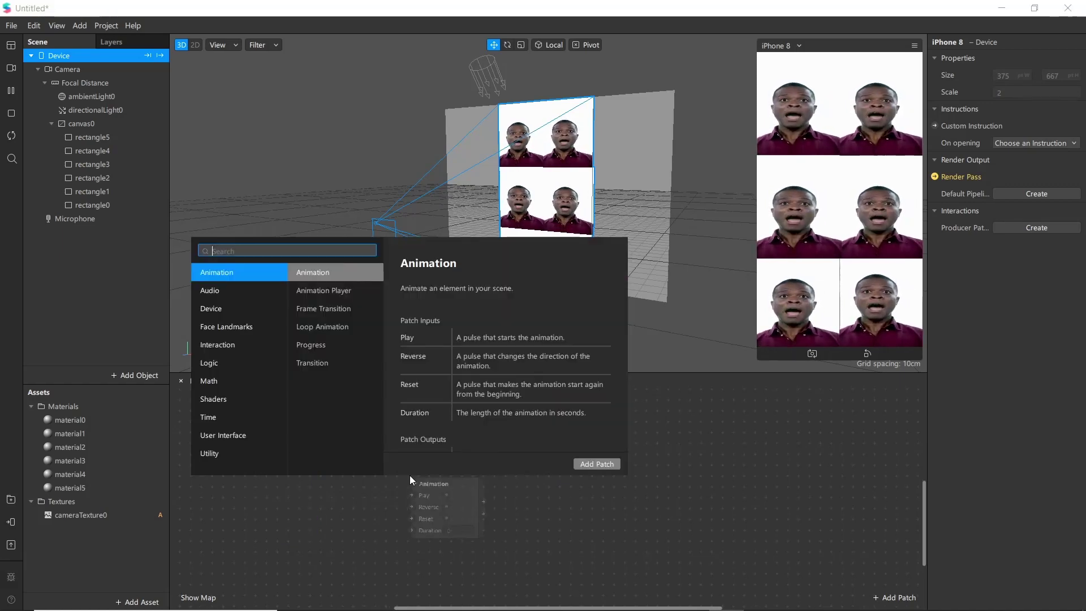
text(fa)
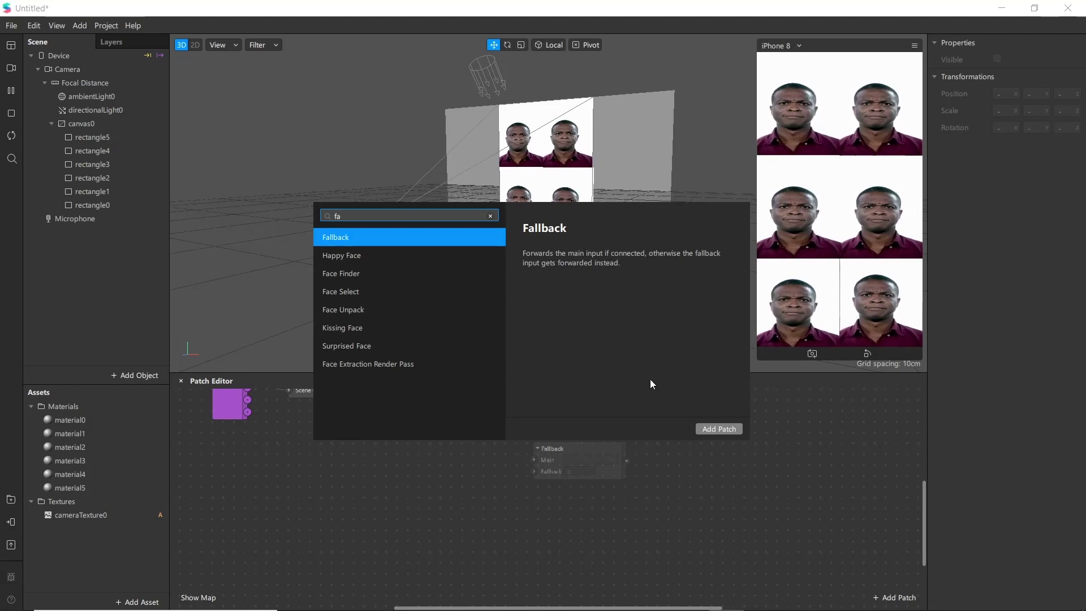
click(712, 429)
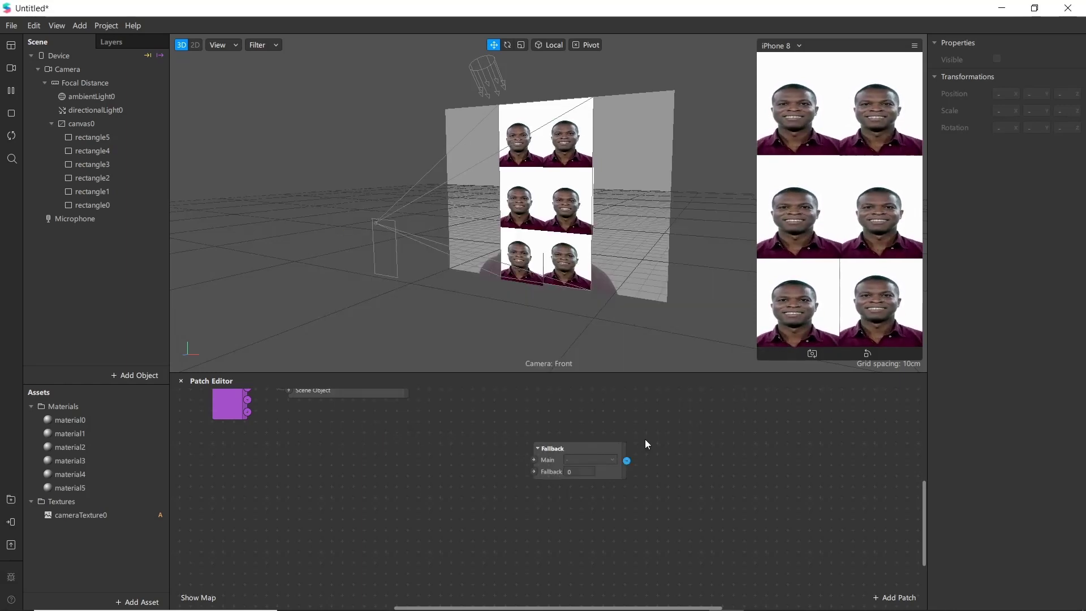
click(471, 450)
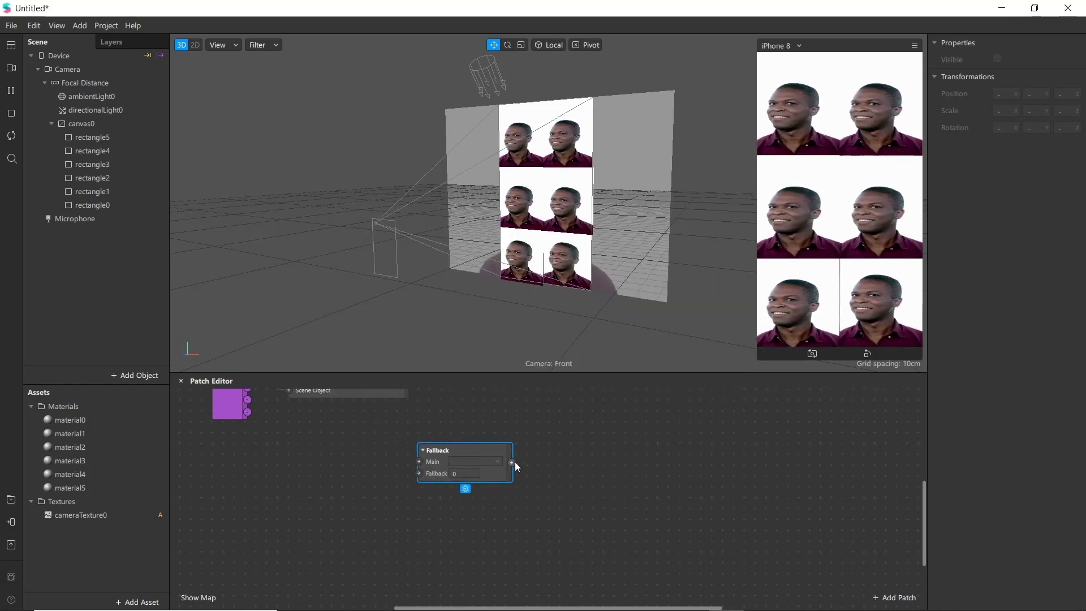
- Add a Shader Render Pass patch fed by the Fallback output and place it beside the Fallback patch
drag(512, 462, 583, 450)
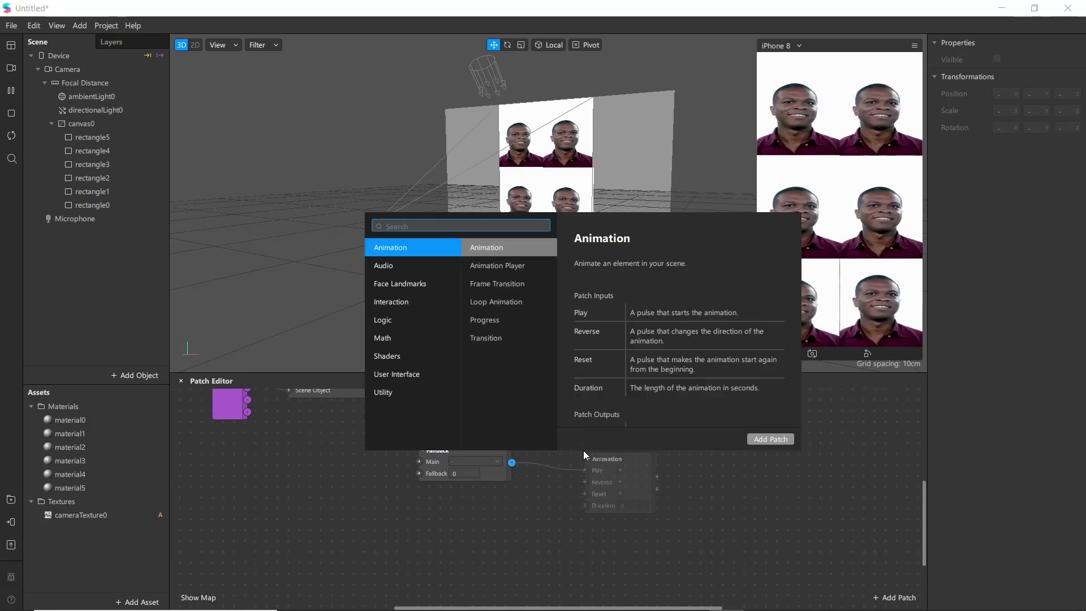
text(shader)
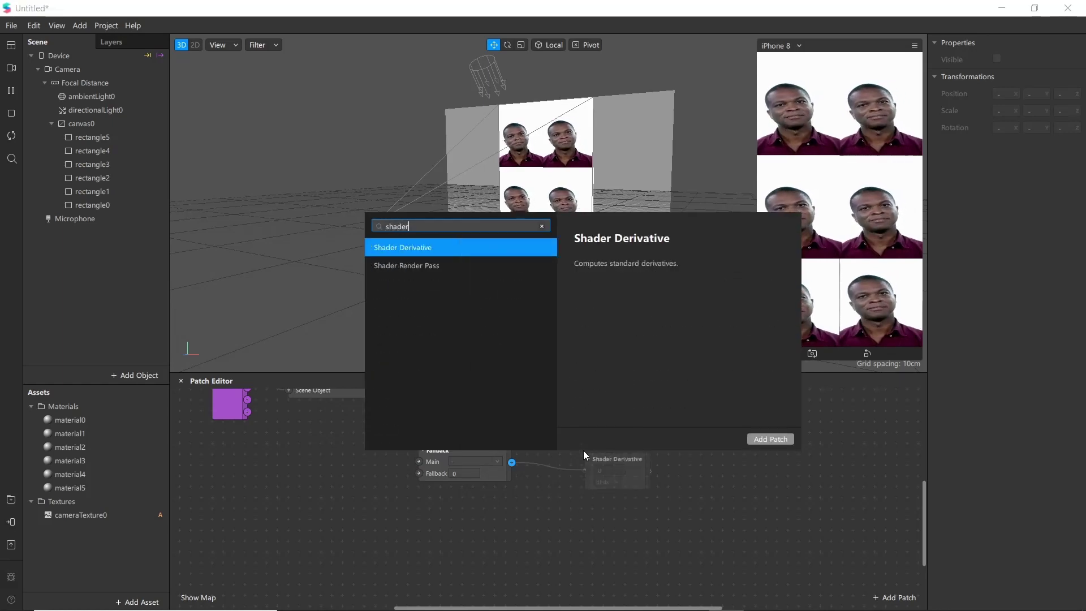
key(Down)
key(Return)
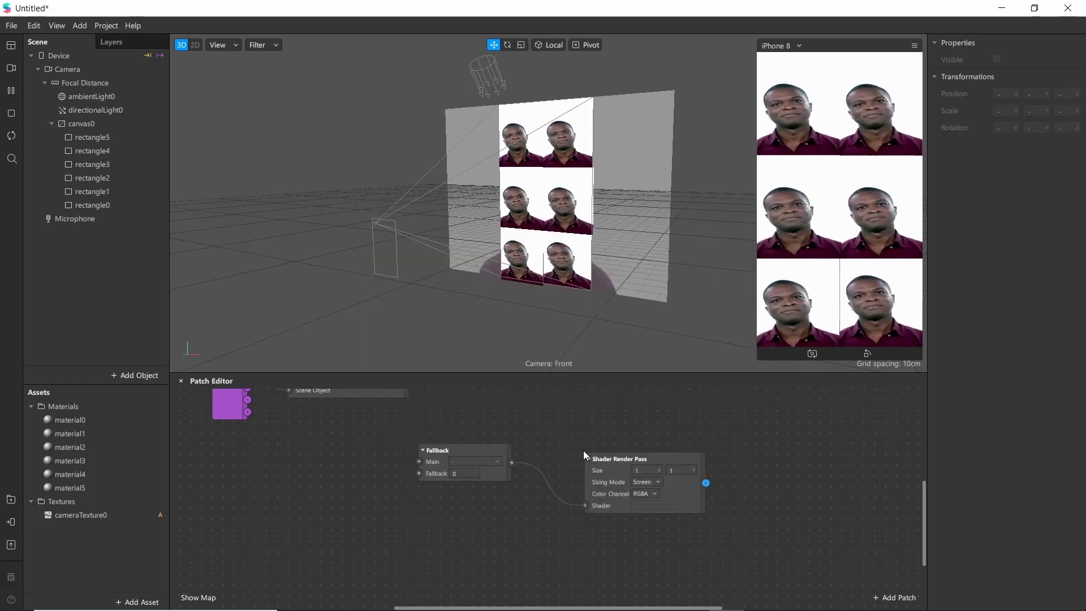
drag(643, 464, 595, 435)
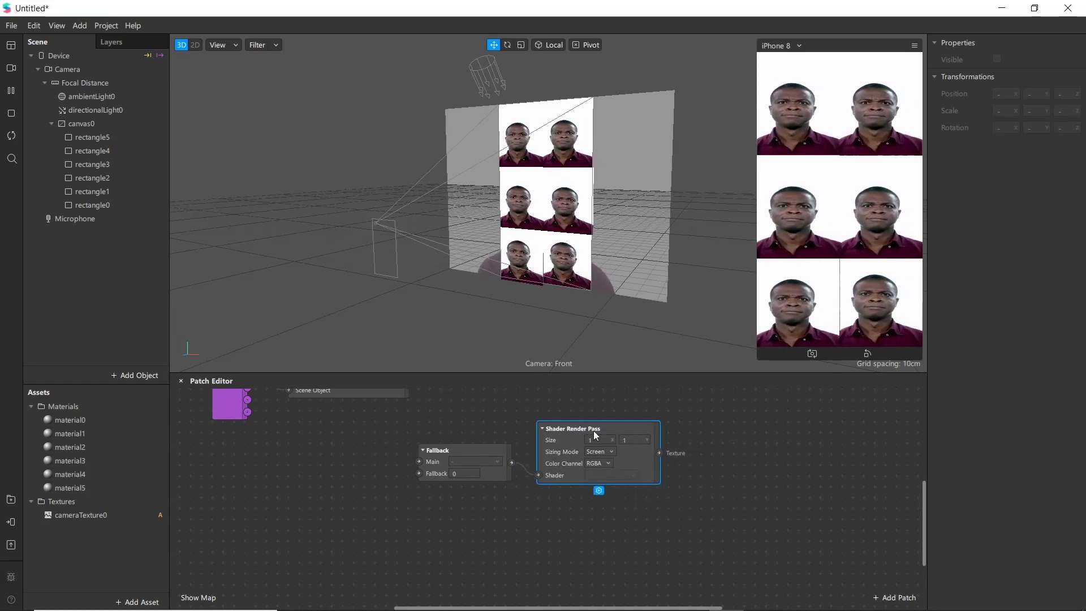
- Add a Delay Frame patch and connect the Shader Render Pass texture to both its First Frame and Render Pass inputs
drag(663, 452, 743, 460)
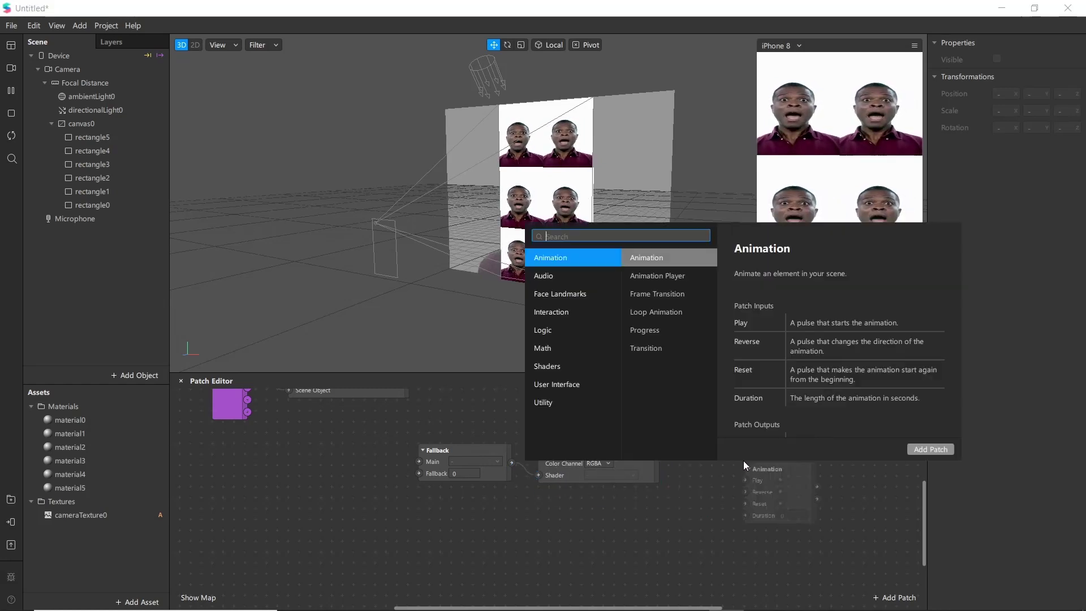
text(da)
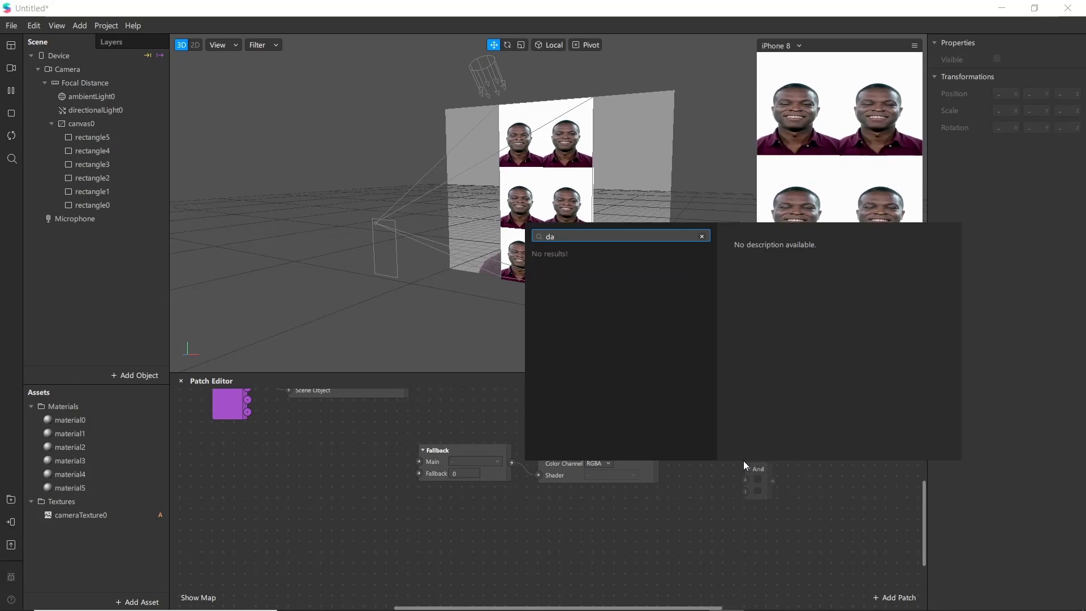
text(ll)
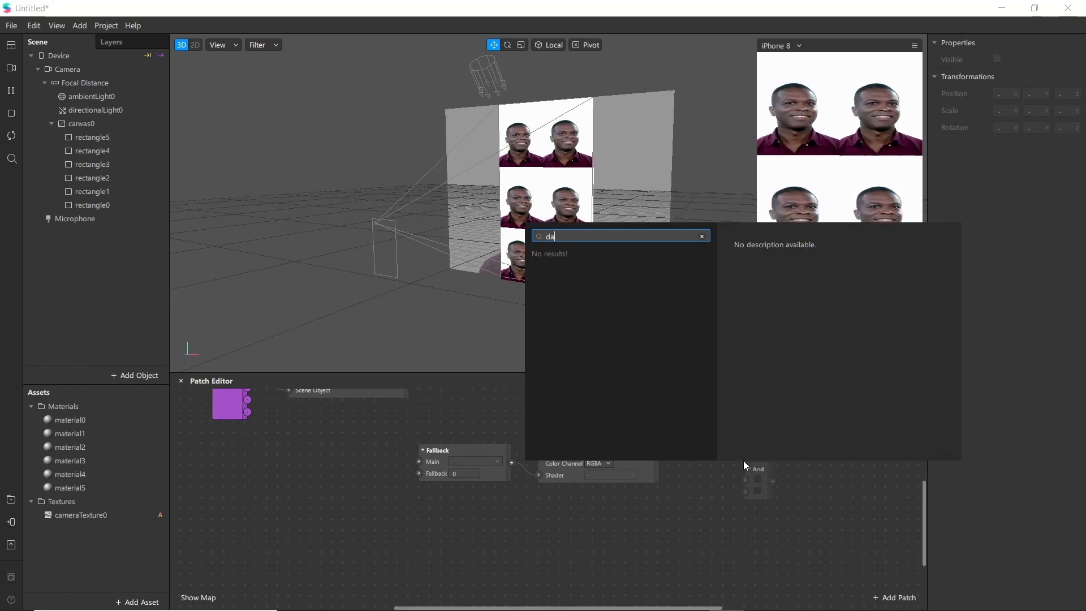
key(BackSpace)
key(BackSpace)
text(e)
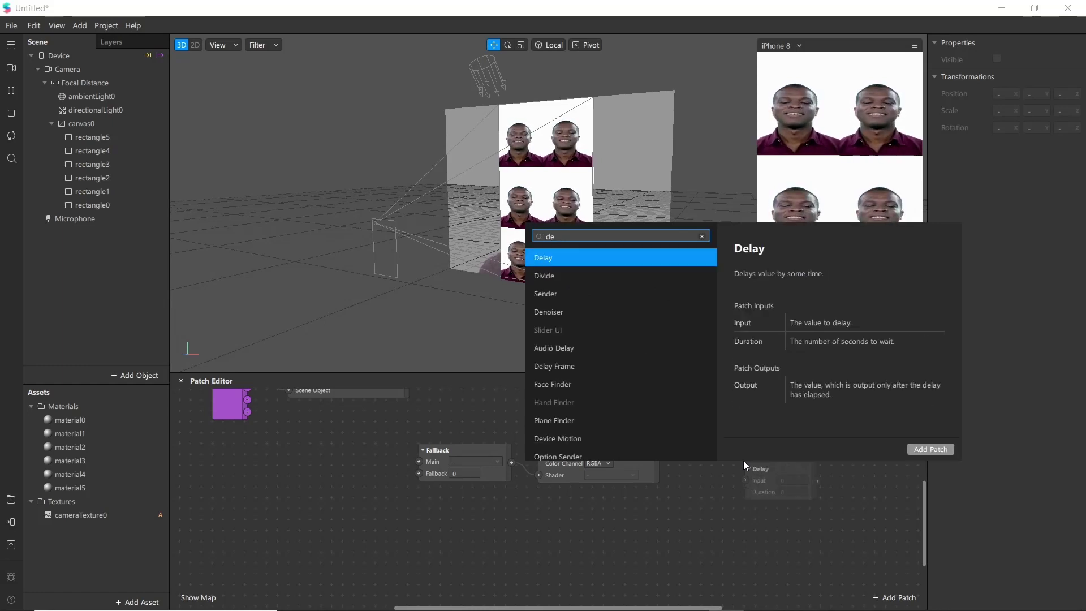
text(l)
key(Down)
key(Down)
key(Return)
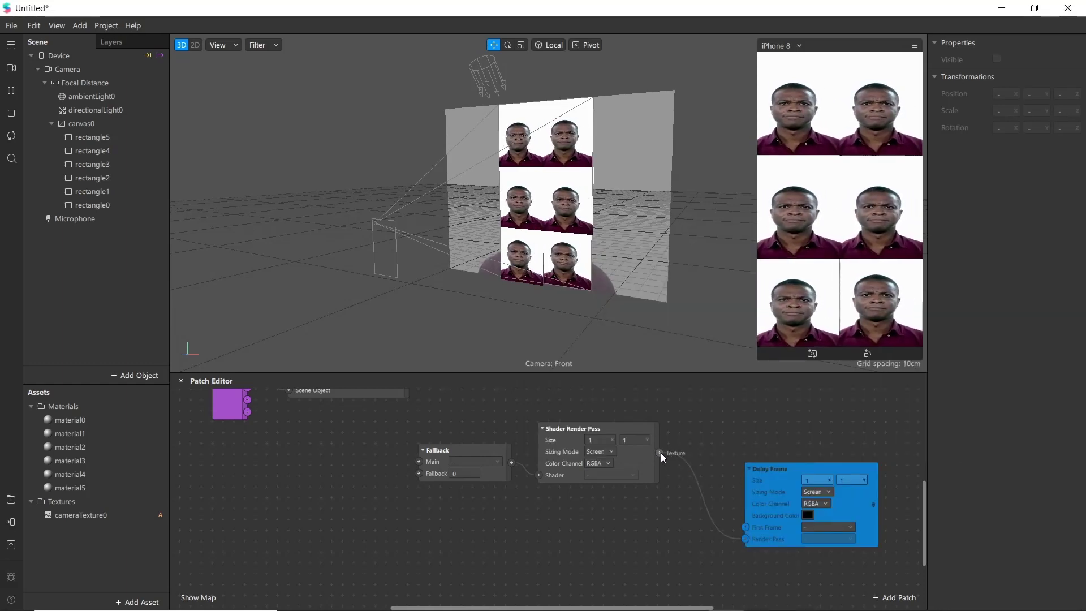
drag(661, 452, 746, 526)
drag(769, 477, 757, 448)
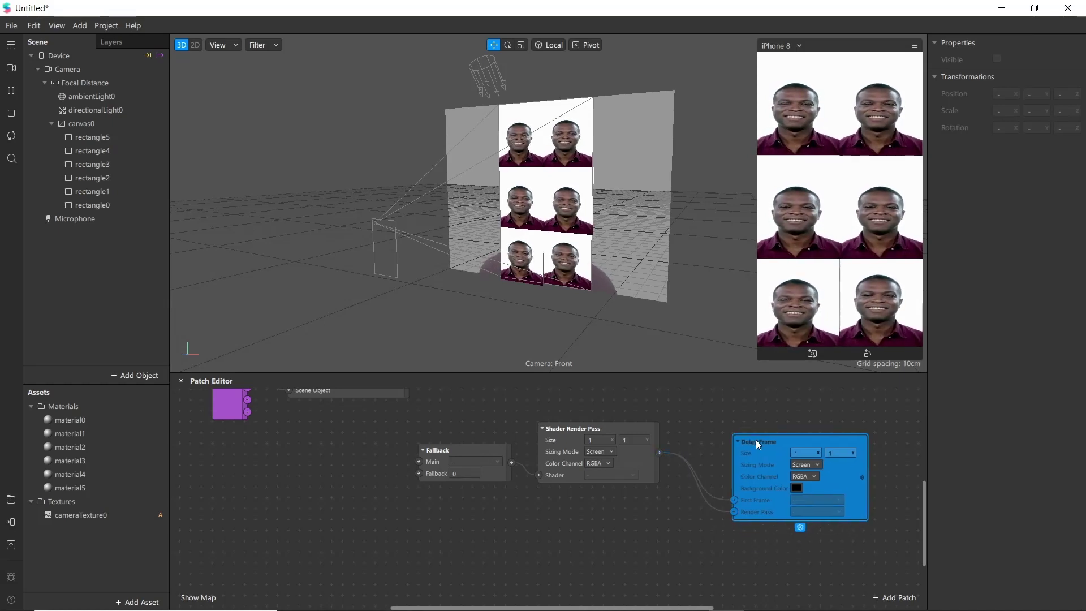
- Add a Receiver patch and place it below the Fallback patch
click(465, 449)
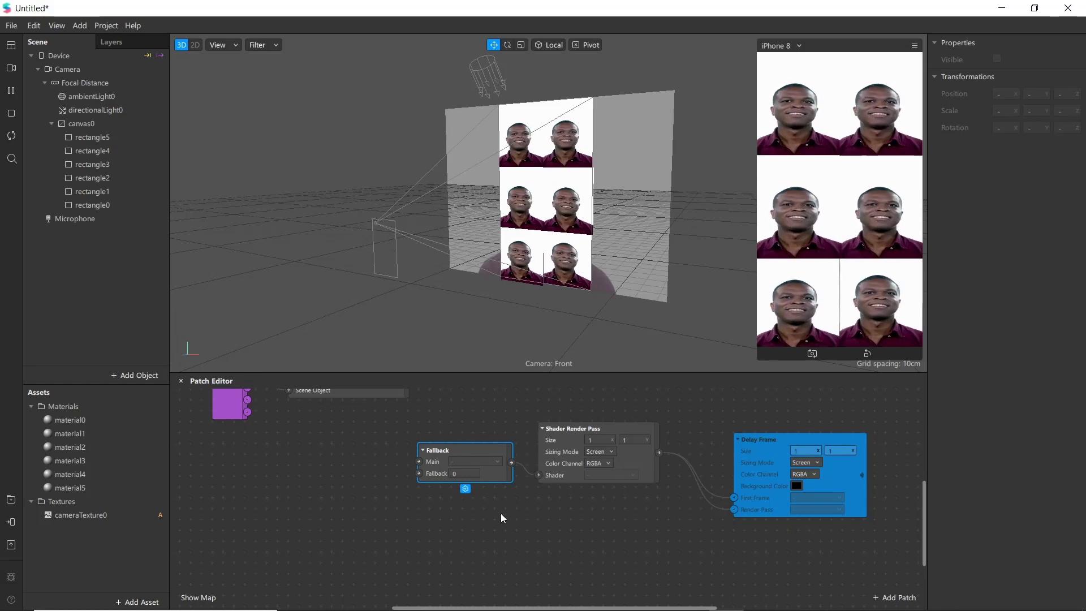
double_click(520, 522)
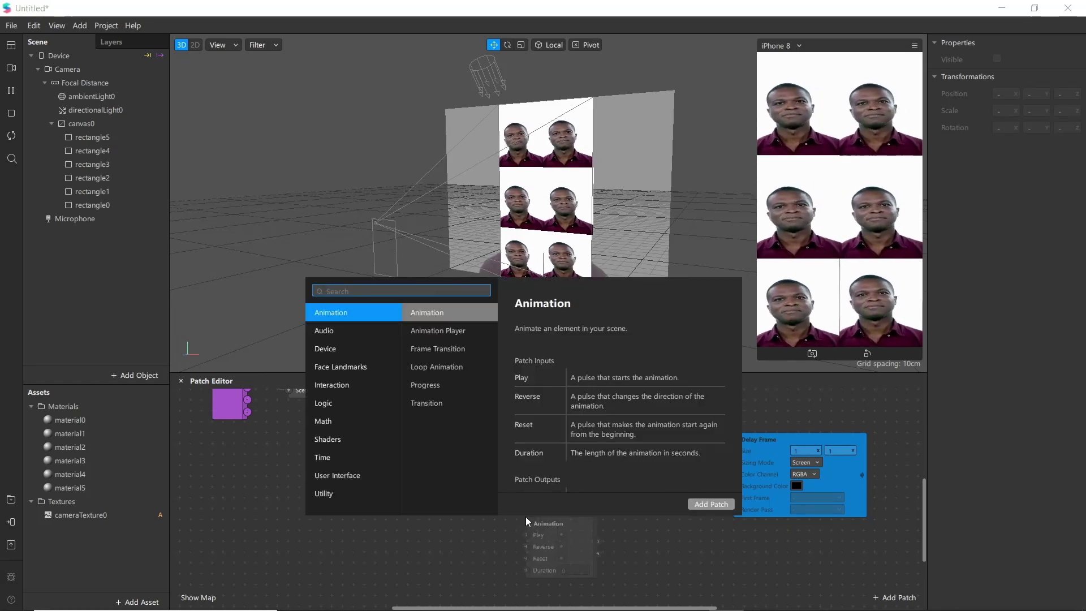
text(rre)
key(BackSpace)
key(BackSpace)
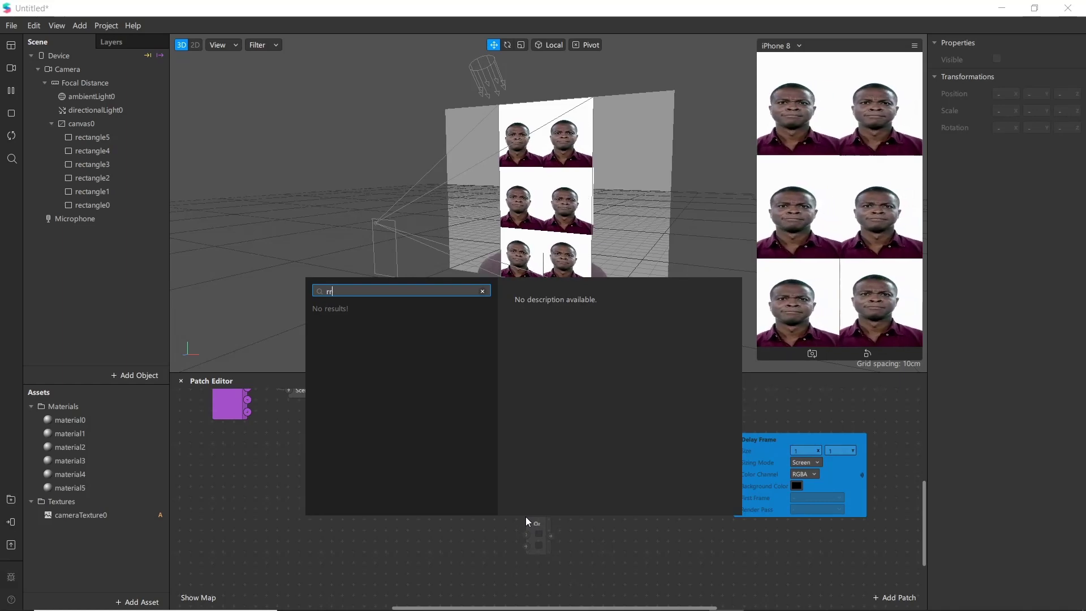
text(ec)
key(Return)
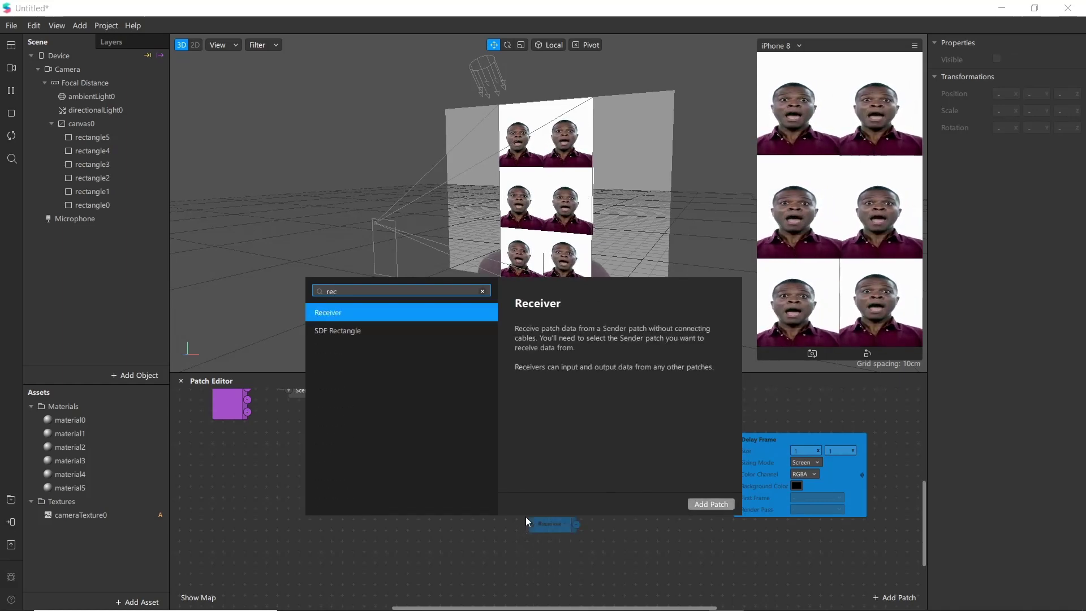
drag(544, 527, 440, 525)
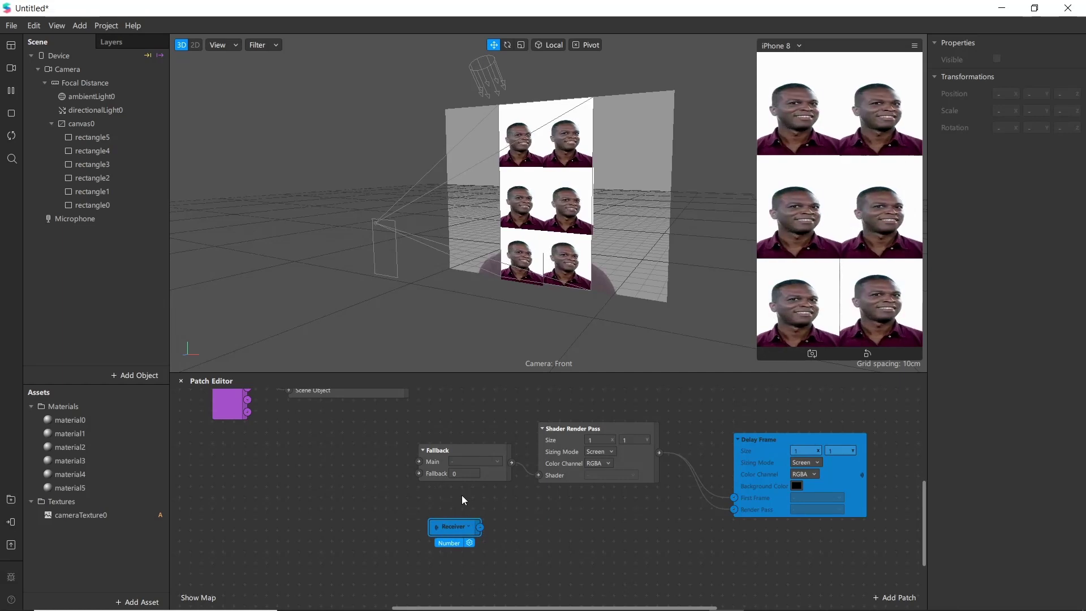
- Group the Fallback, Shader Render Pass, Delay Frame and Receiver patches into one patch group
drag(396, 429, 820, 548)
right_click(609, 474)
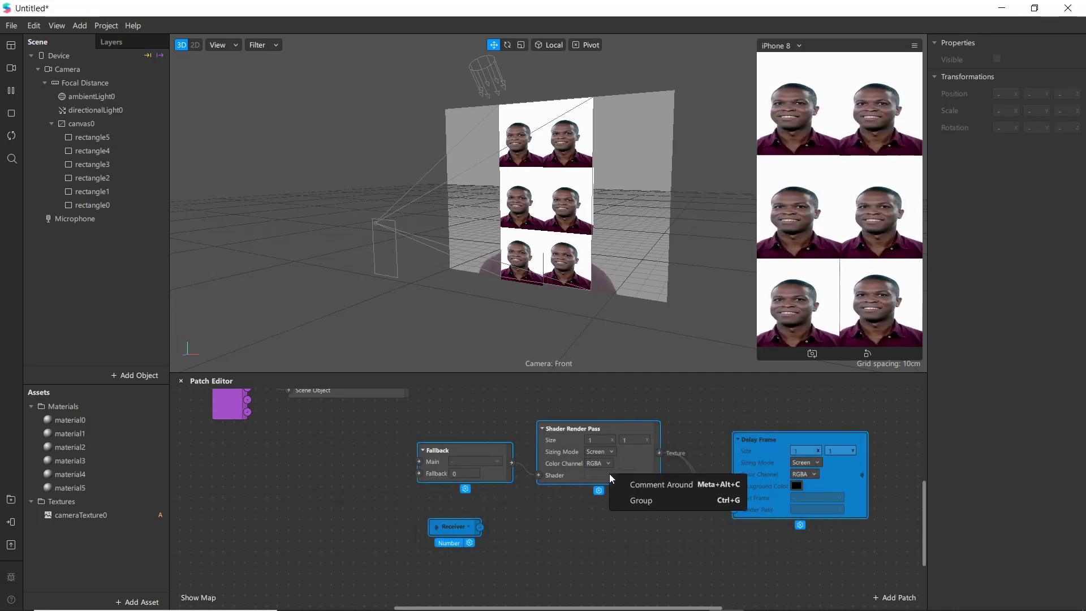
click(628, 500)
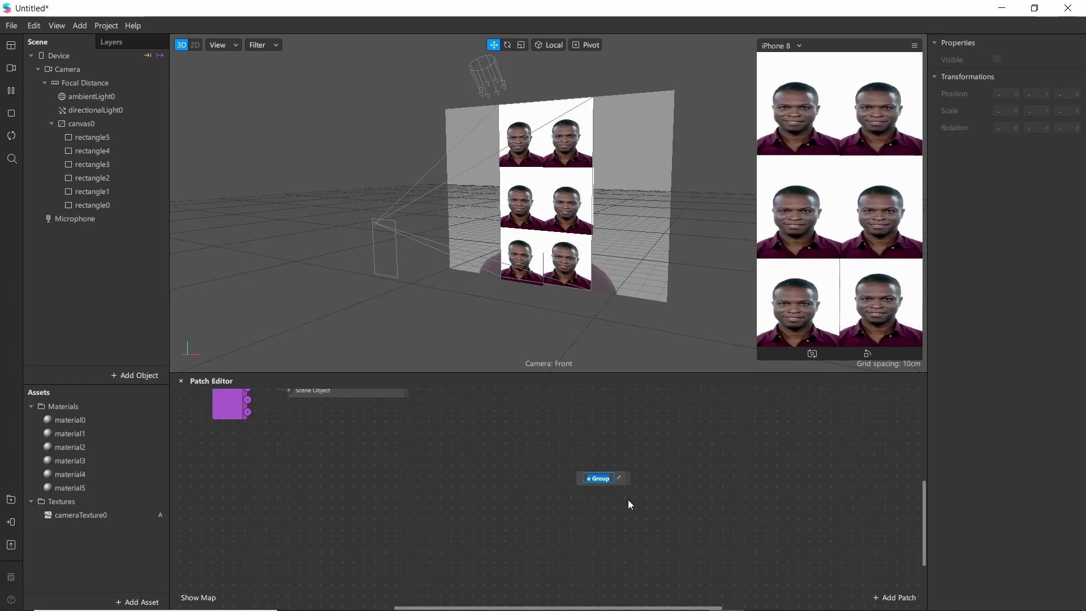
- Name the new patch group Delayframe
text(De)
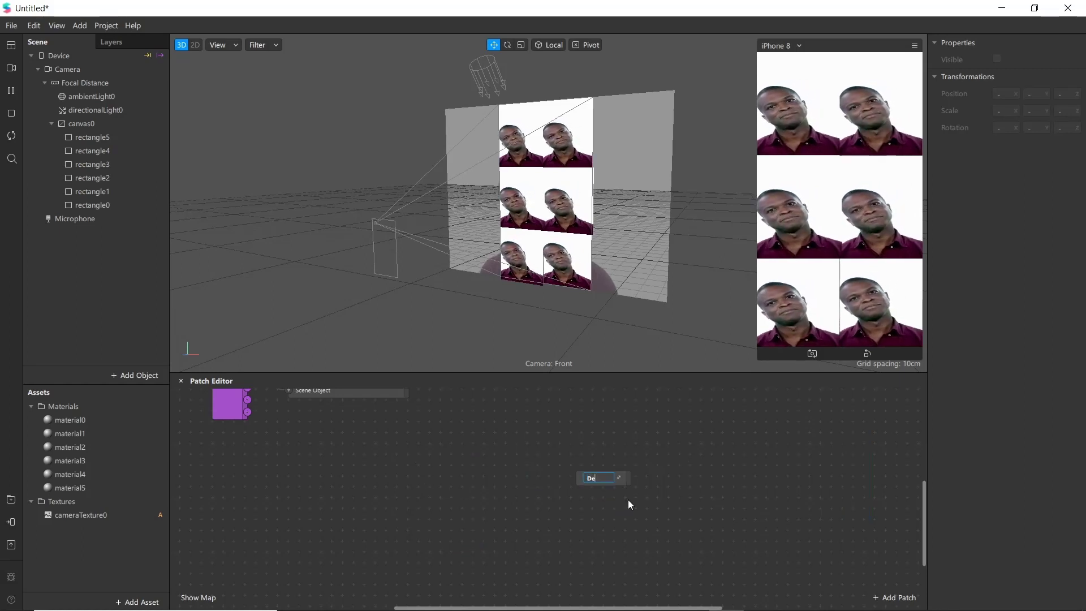
text(lay)
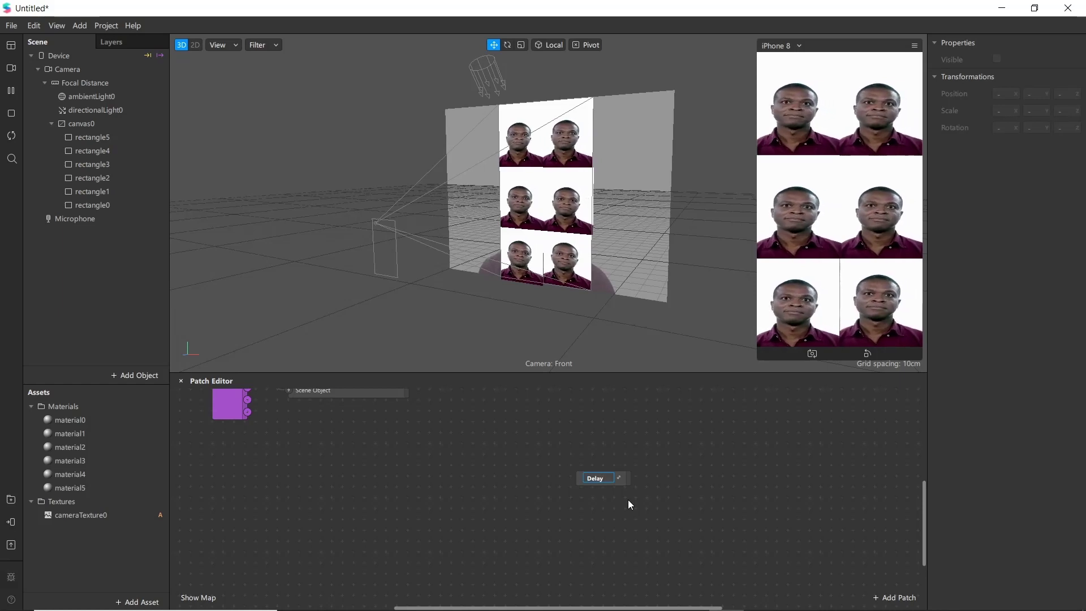
text(frame)
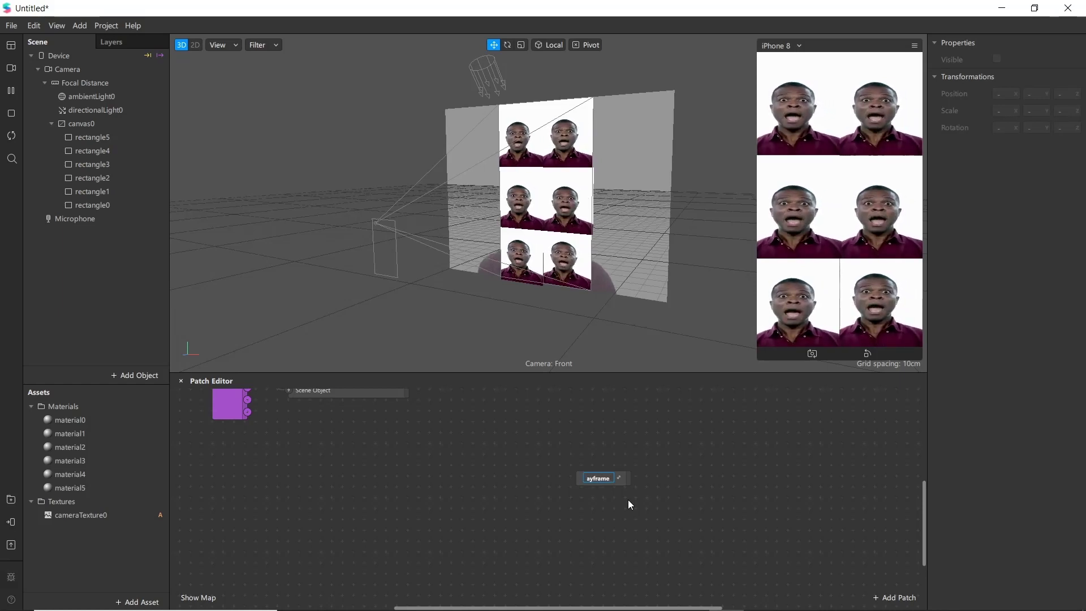
key(Return)
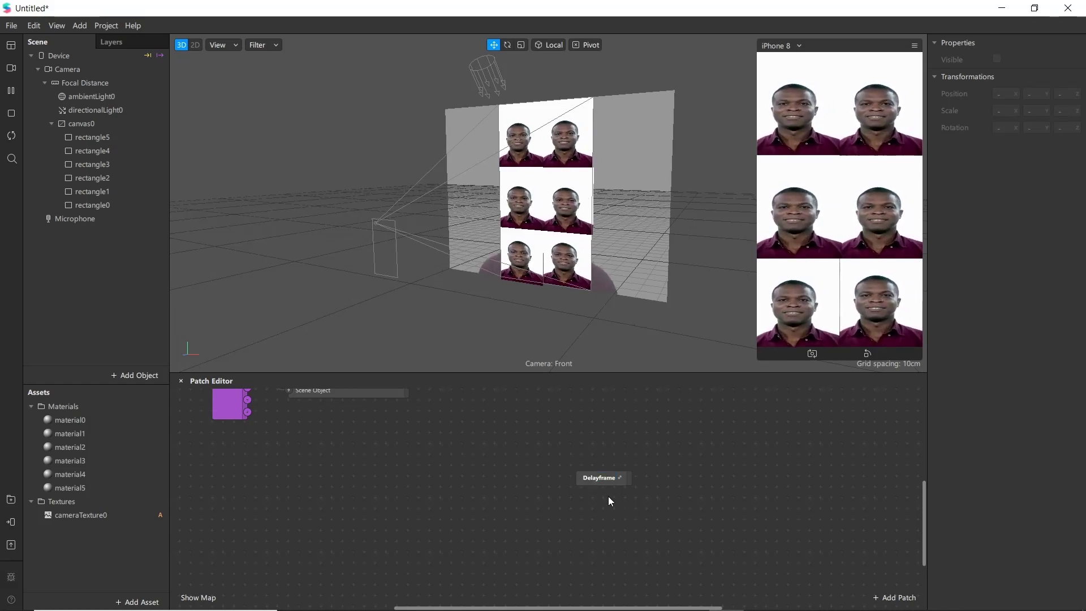
- In the Delayframe group's properties, add an input and set its type to Texture
click(584, 480)
right_click(584, 479)
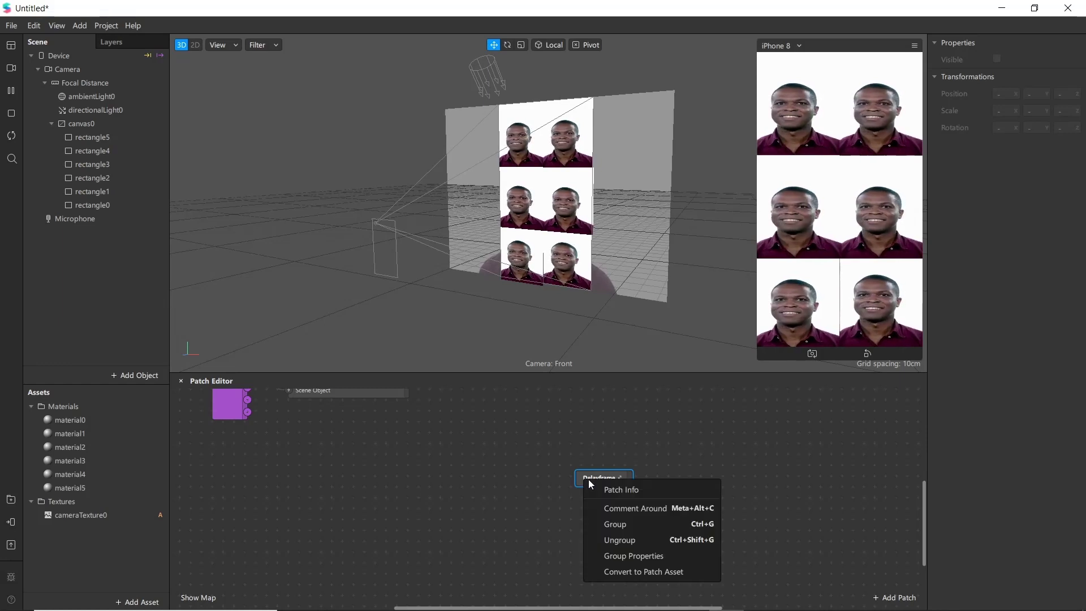
click(633, 555)
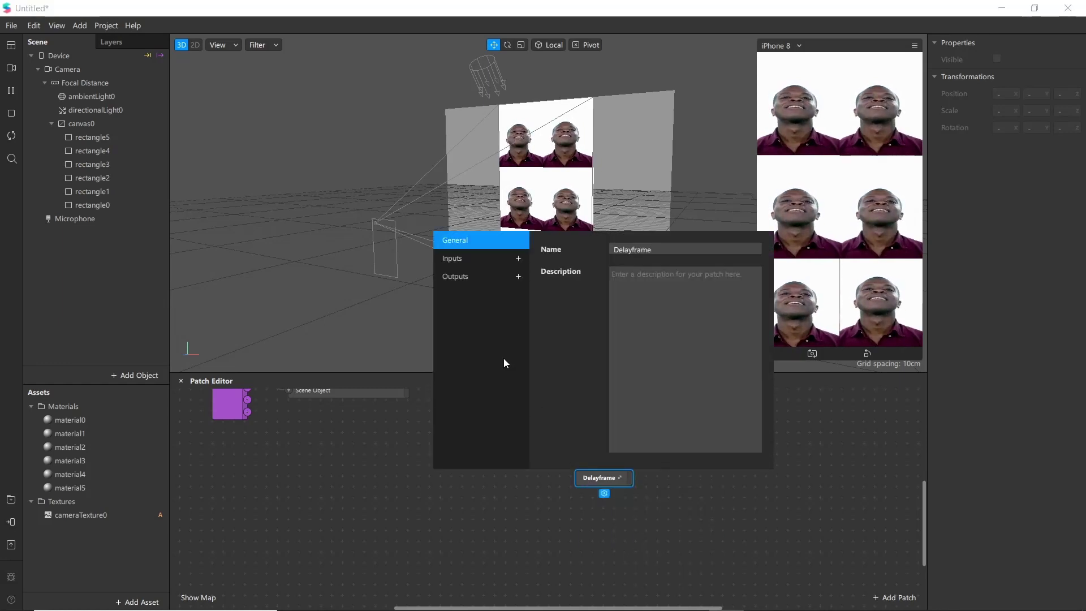
click(519, 258)
click(498, 276)
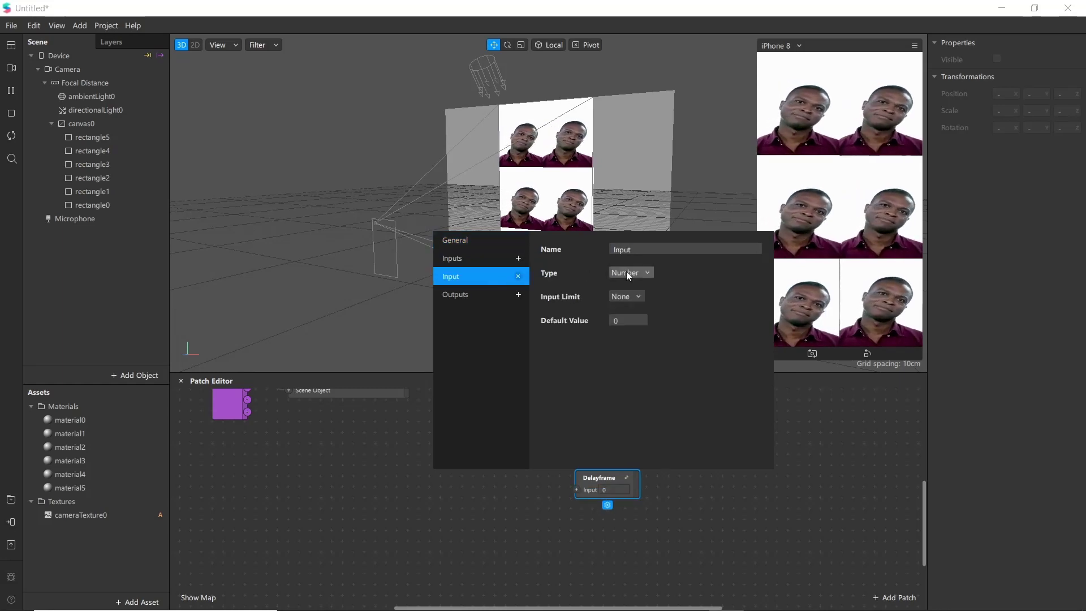
click(645, 273)
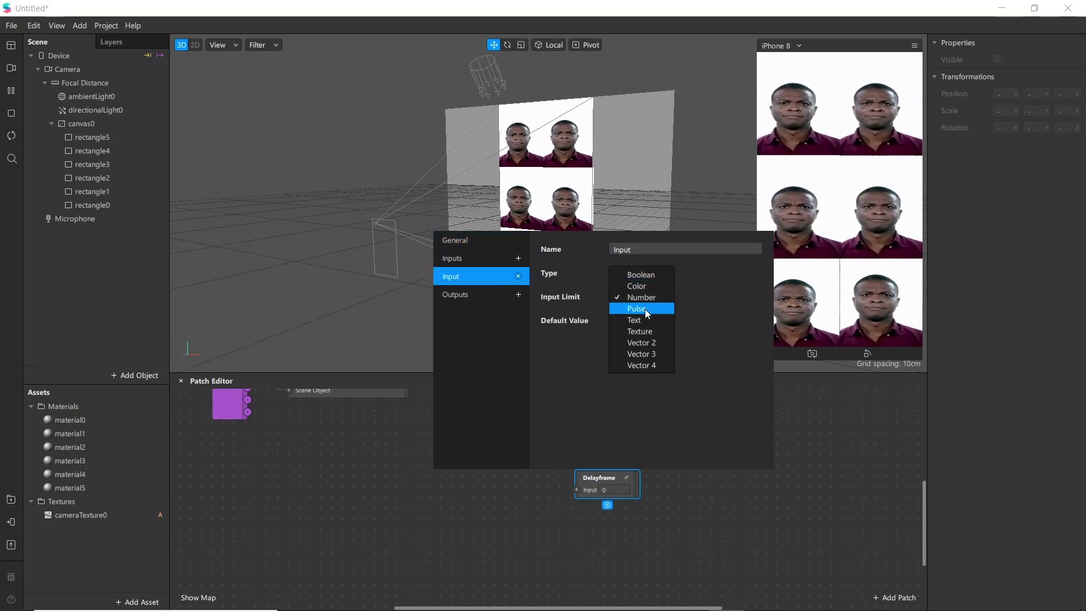
click(639, 331)
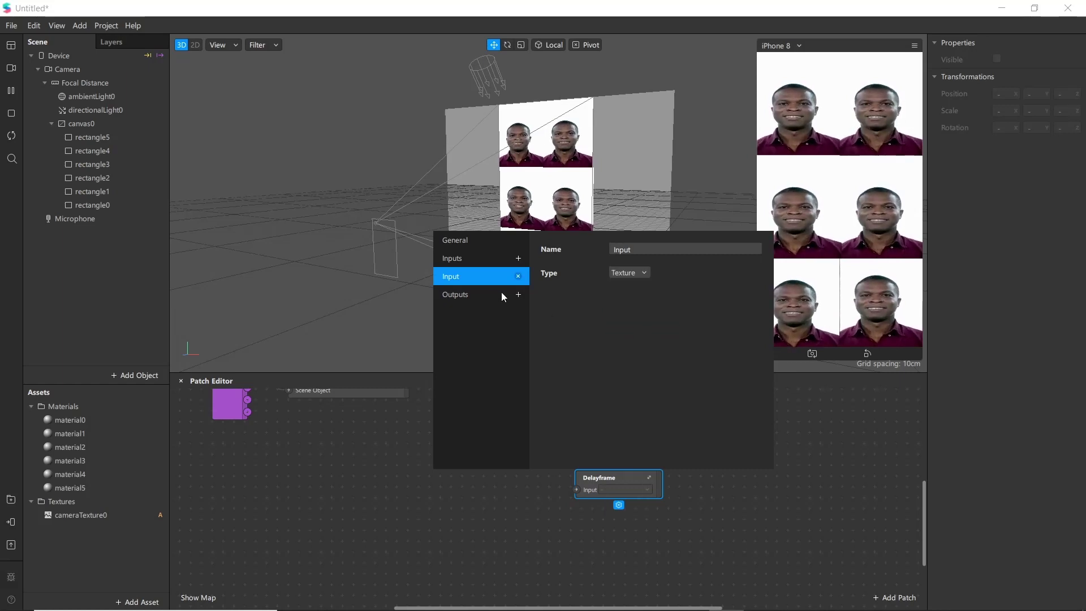
- Add an output to the Delayframe group and set its type to Texture
click(518, 294)
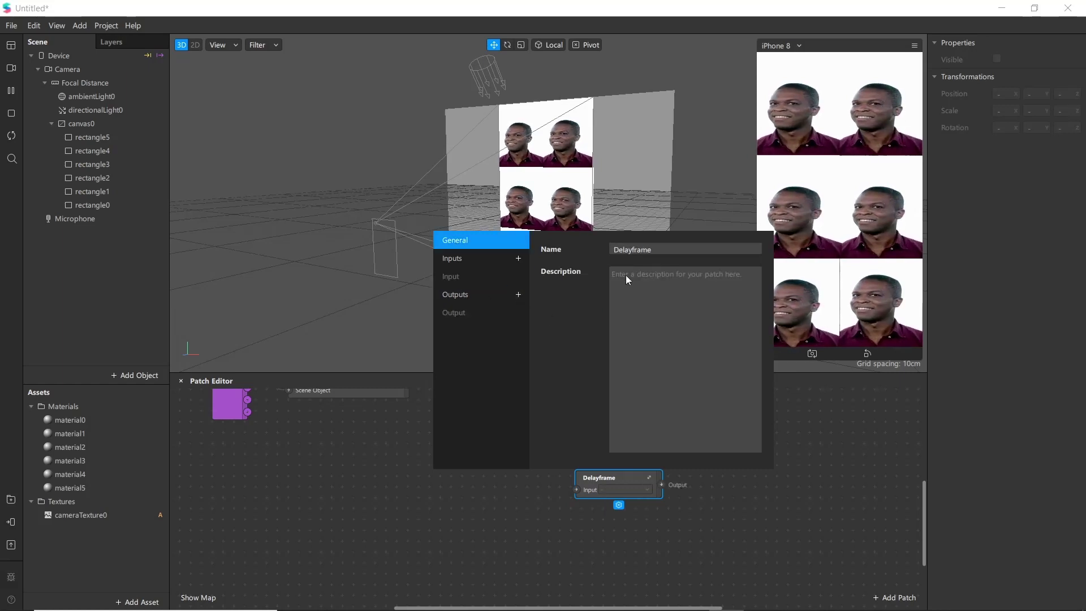
click(463, 311)
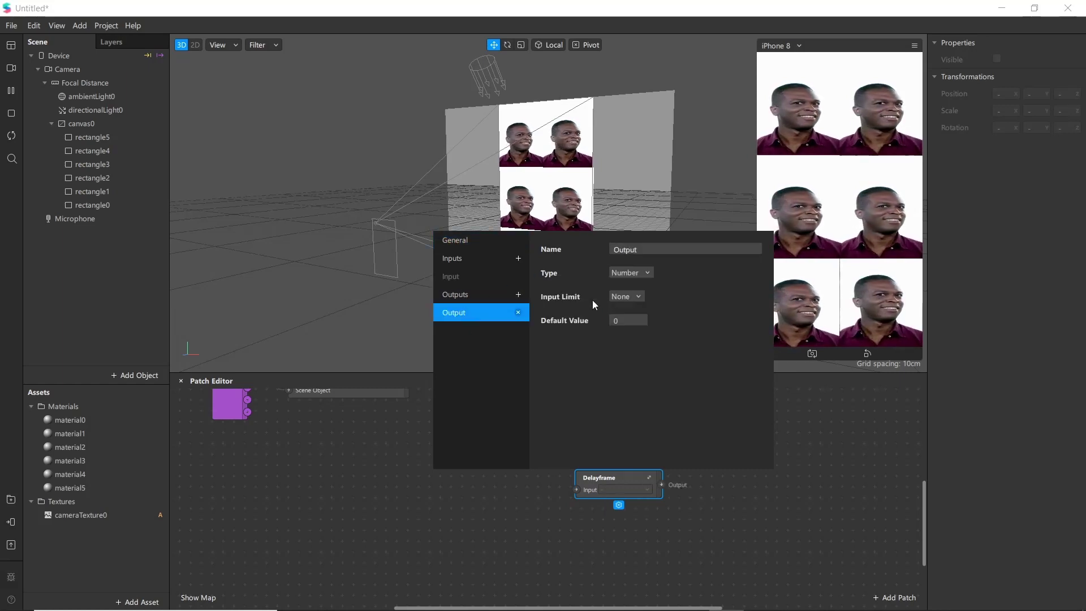
click(635, 274)
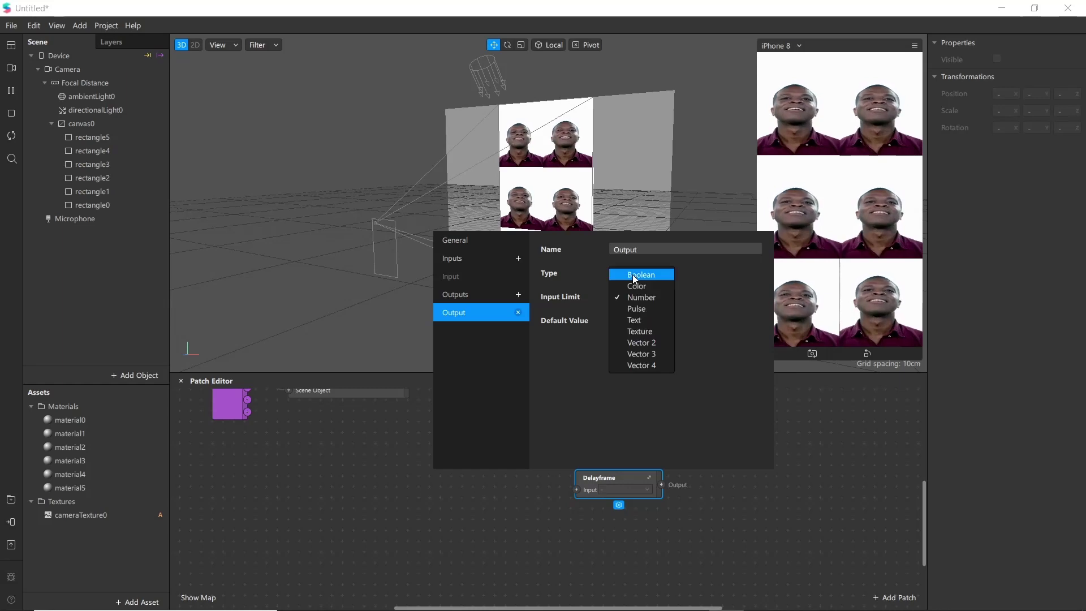
click(643, 334)
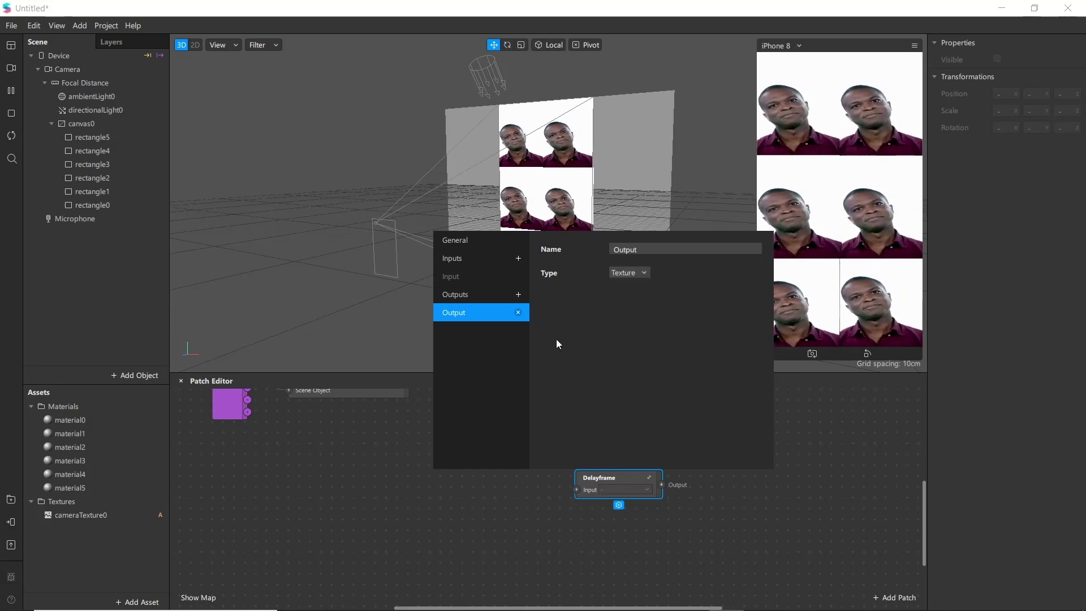
key(Escape)
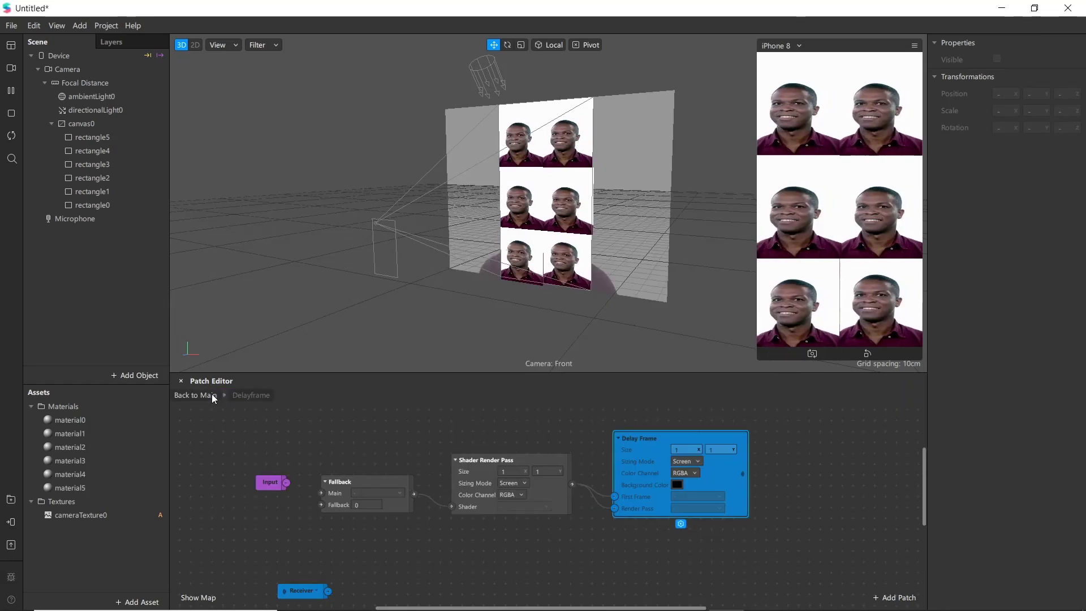
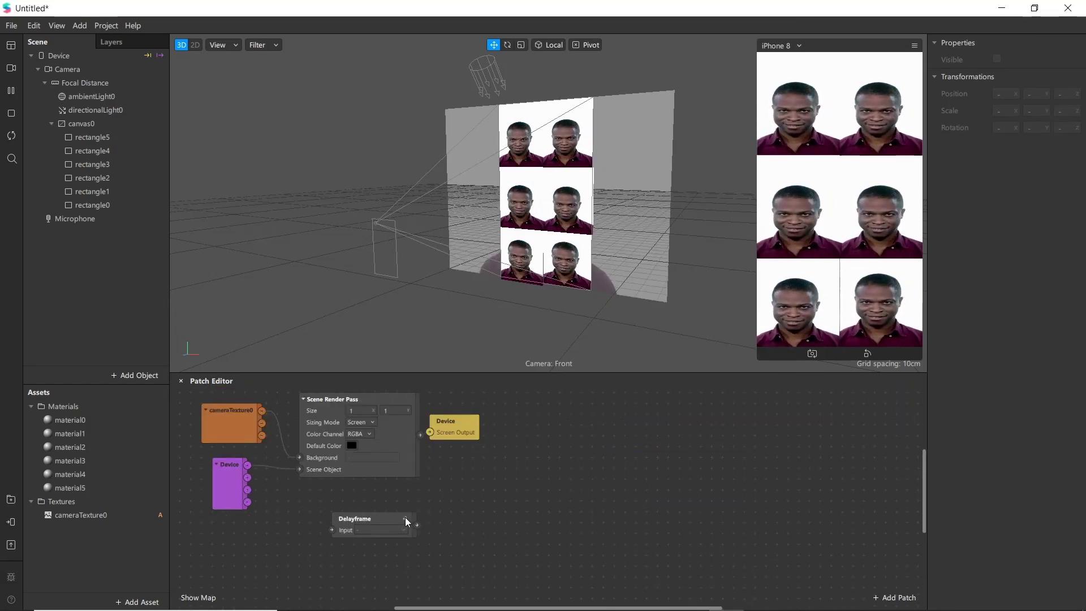
- Open the Delayframe group for editing and rearrange its patches, with the Receiver placed closer beneath the Input patch
click(405, 518)
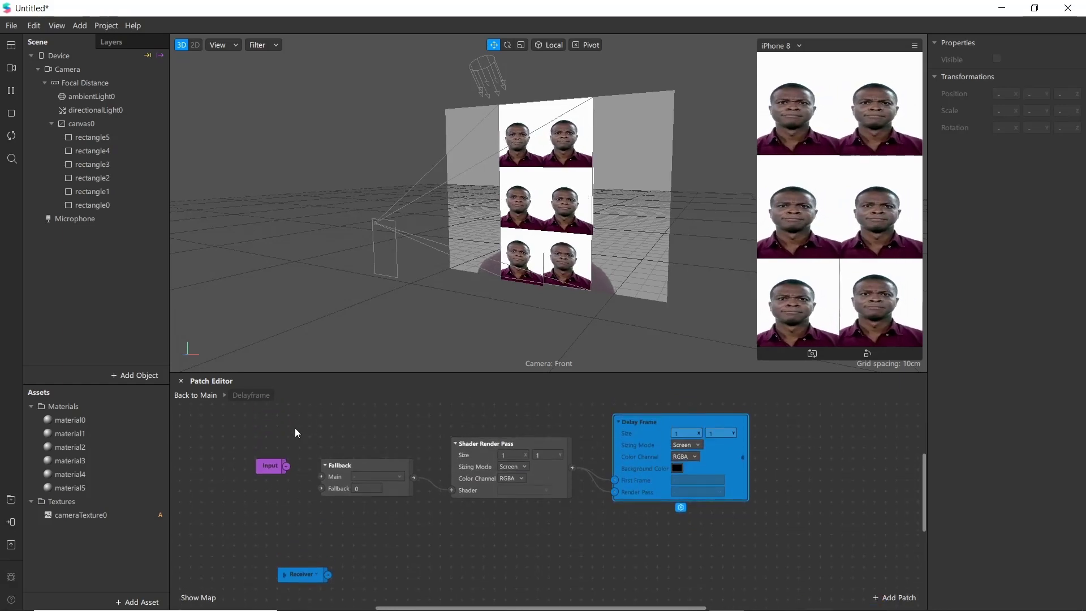
drag(298, 425, 781, 521)
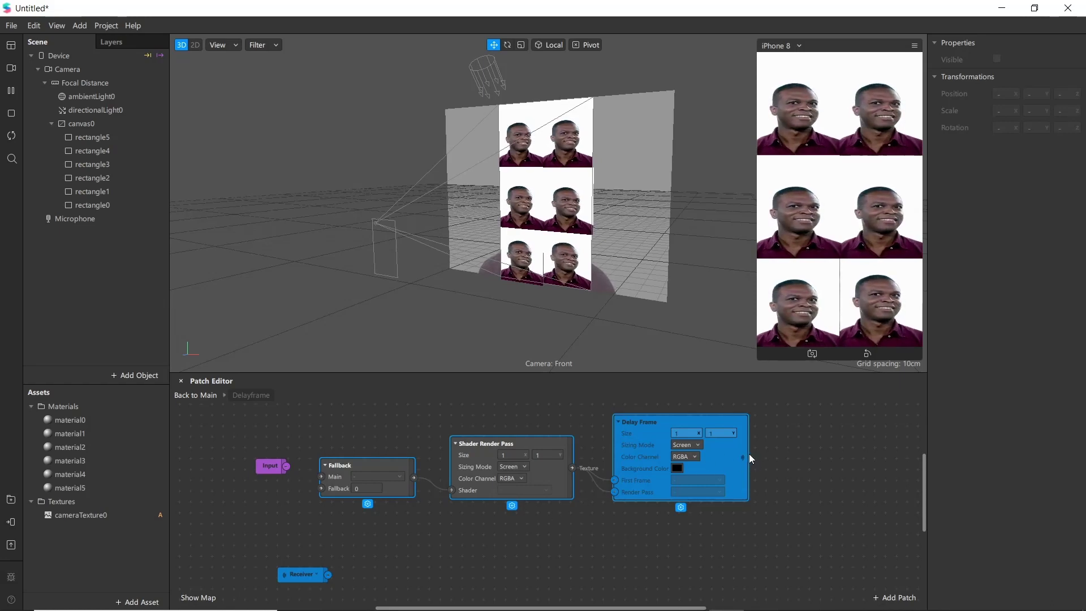
key(ctrl+z)
drag(289, 433, 784, 531)
click(742, 539)
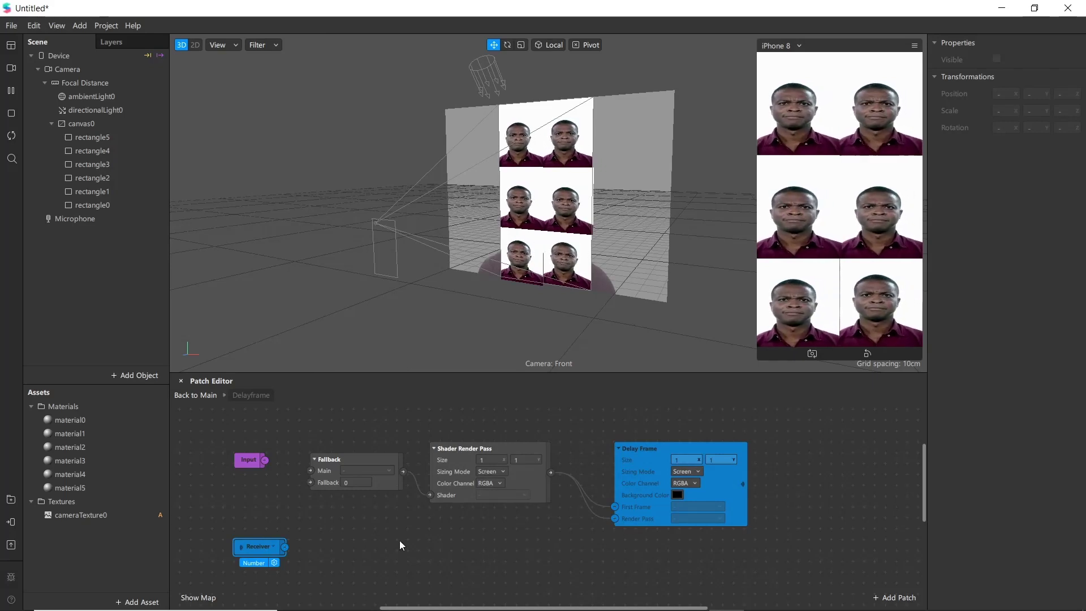
click(443, 541)
scroll(443, 541, down, 1)
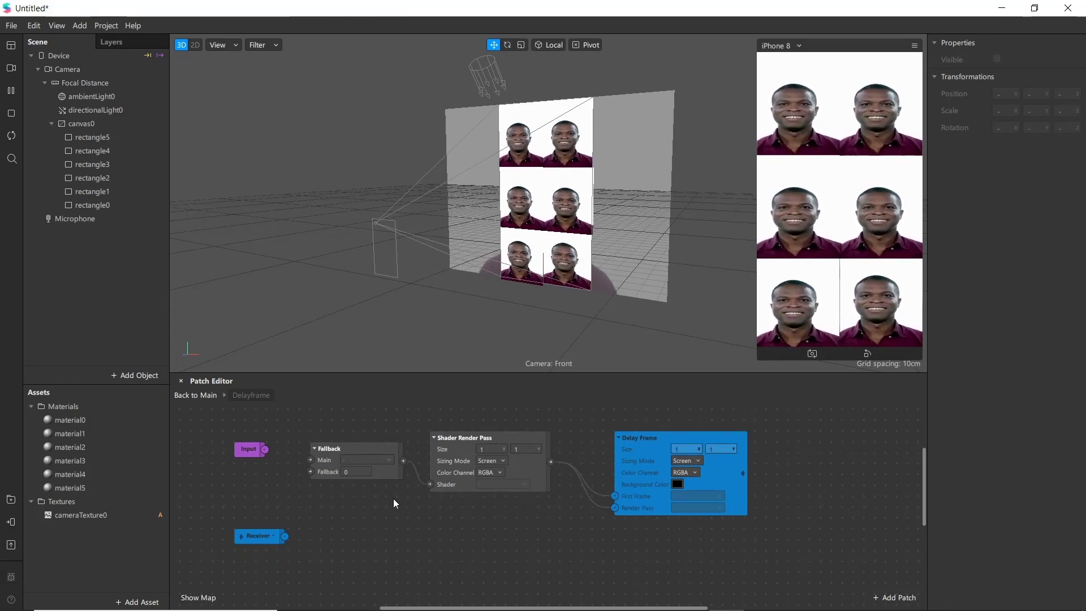
- Set the Size of both the Shader Render Pass and the Delay Frame patches to 0.5 by 0.5
click(495, 301)
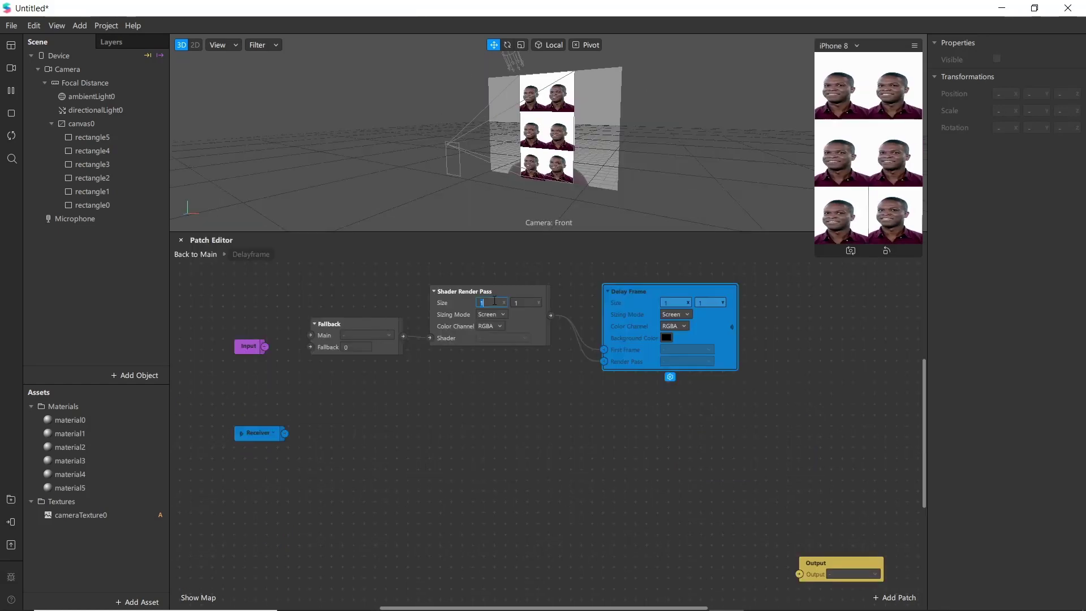
text(0.5)
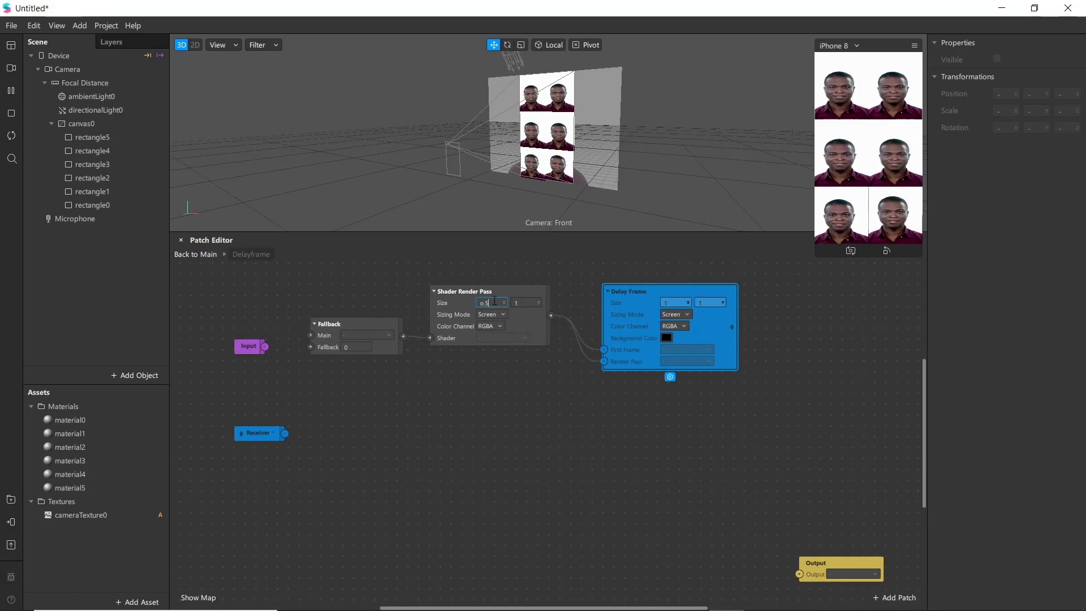
click(523, 303)
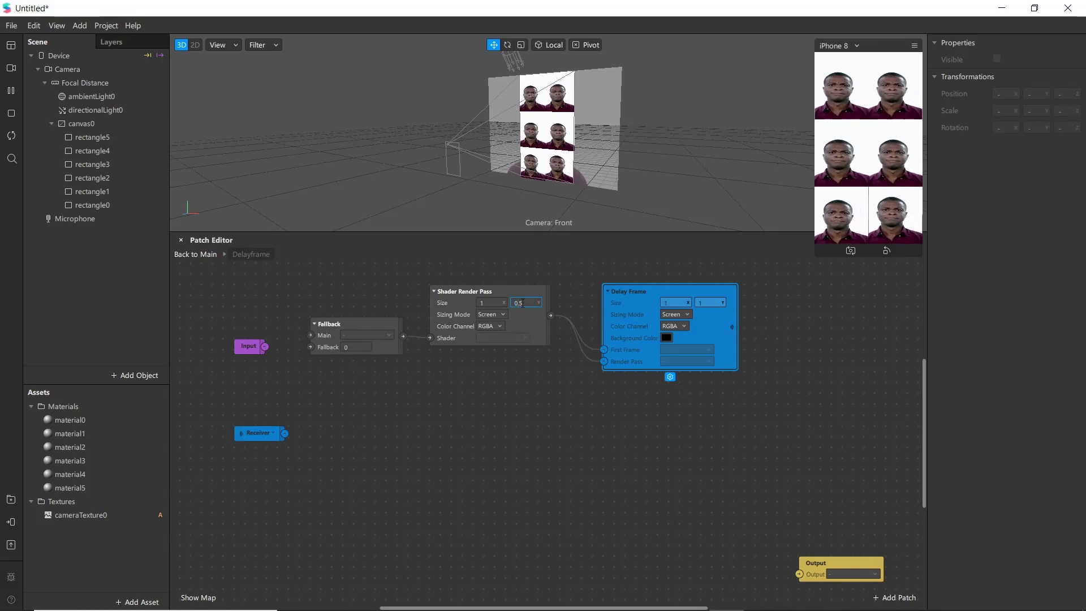
click(677, 301)
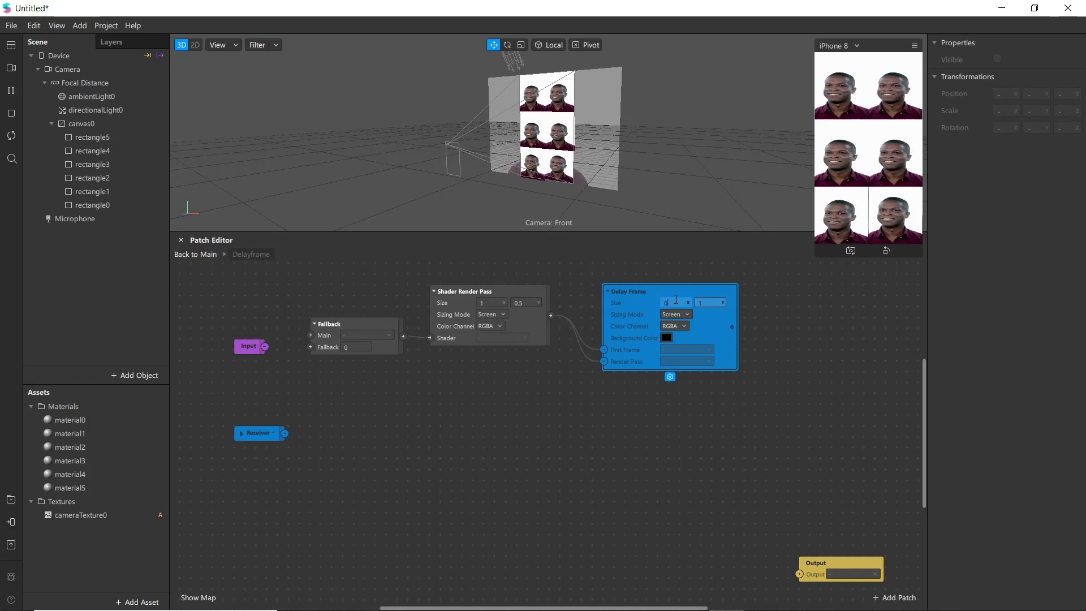
text(0.5)
click(707, 302)
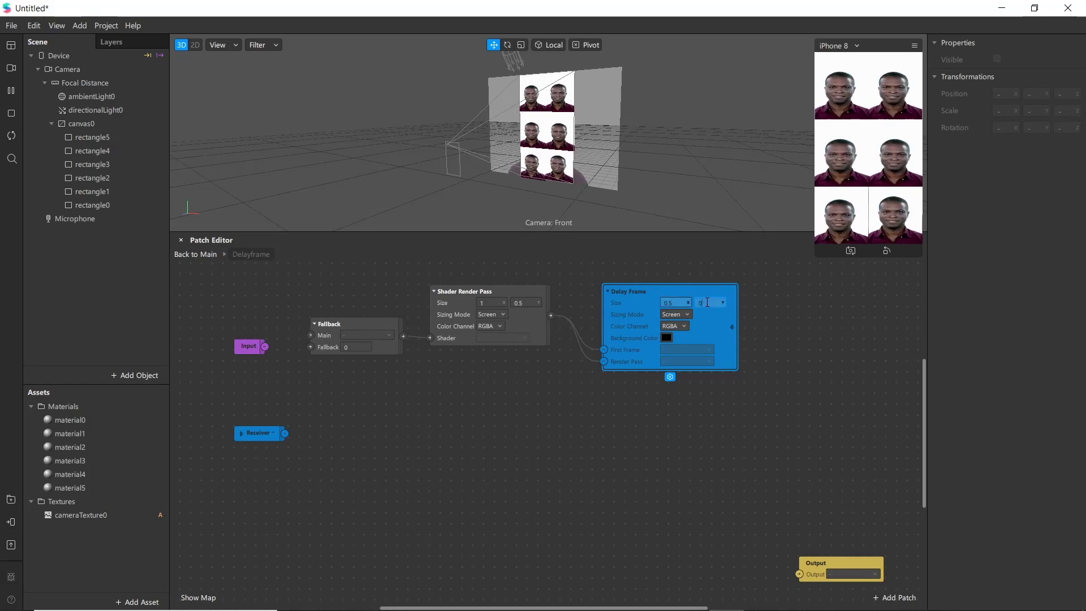
text(0.5)
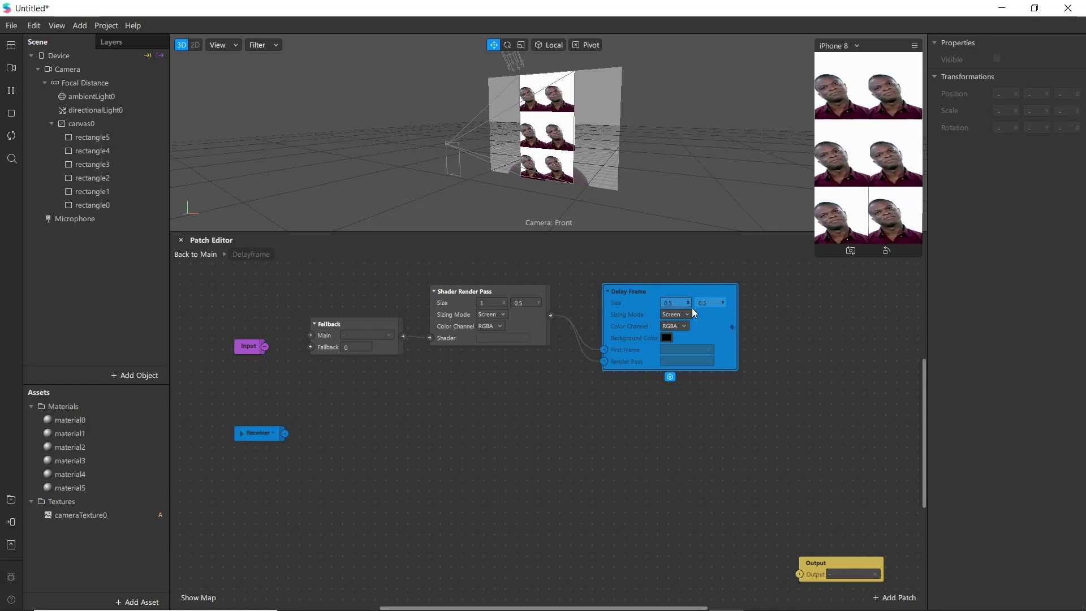
click(549, 407)
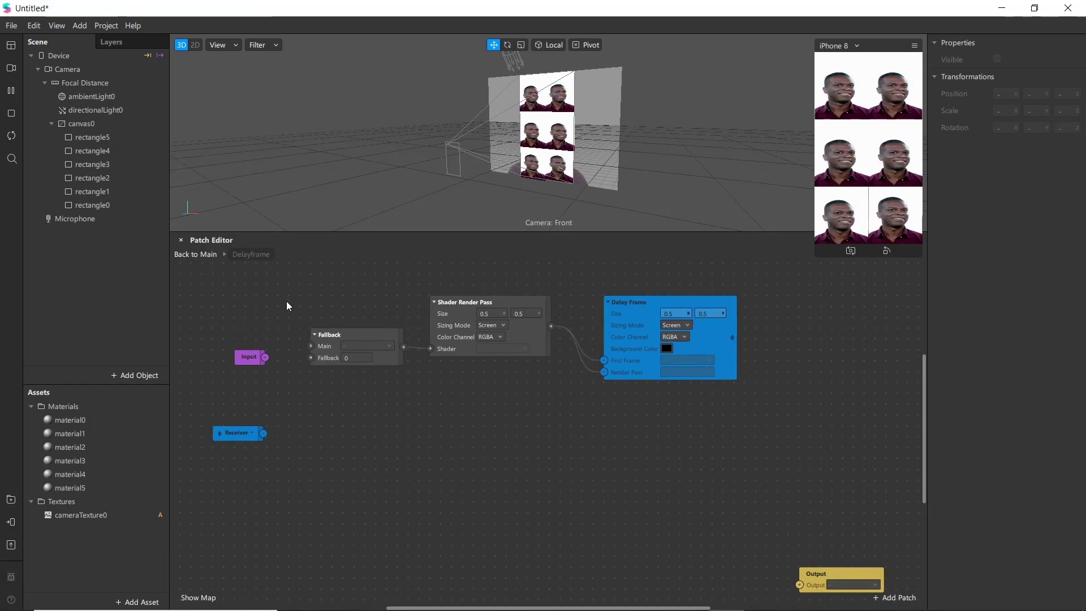
- Duplicate the Fallback, Shader Render Pass and Delay Frame chain and place the copy below the original
drag(289, 295, 748, 396)
click(426, 416)
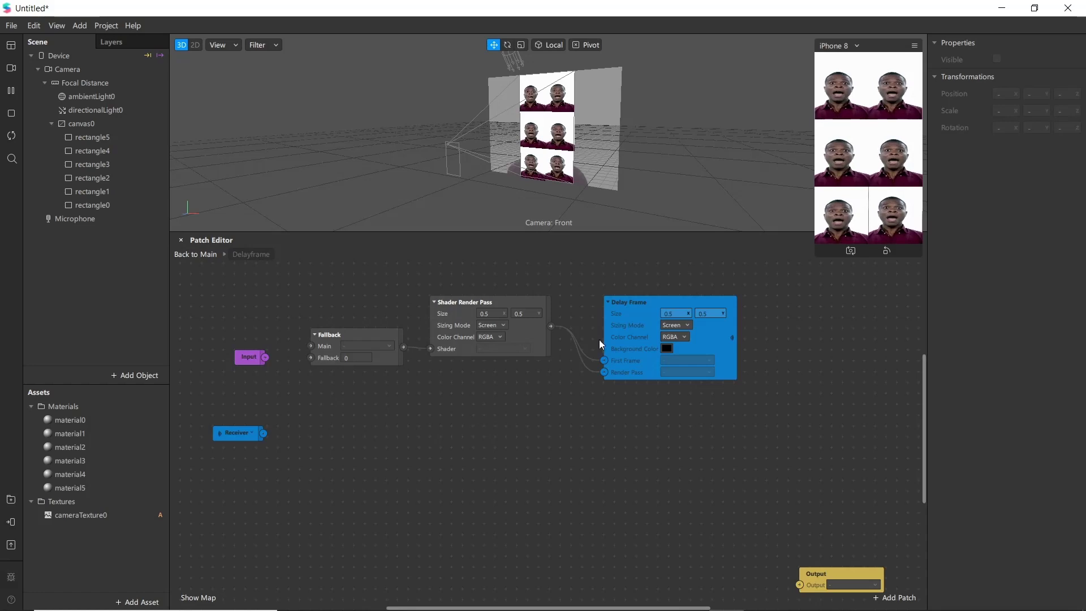
drag(304, 295, 752, 393)
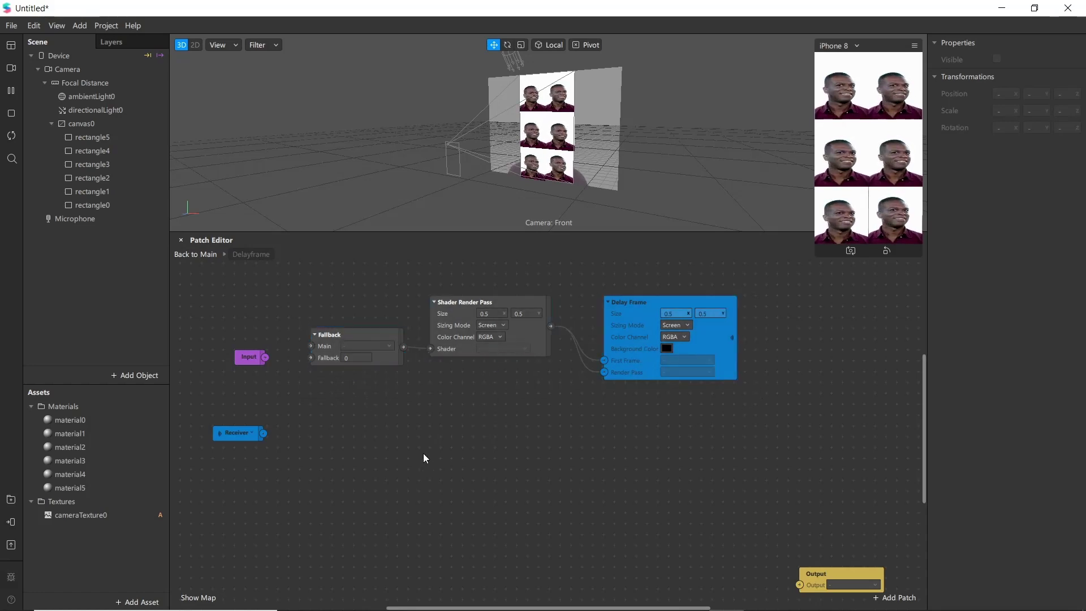
key(ctrl+d)
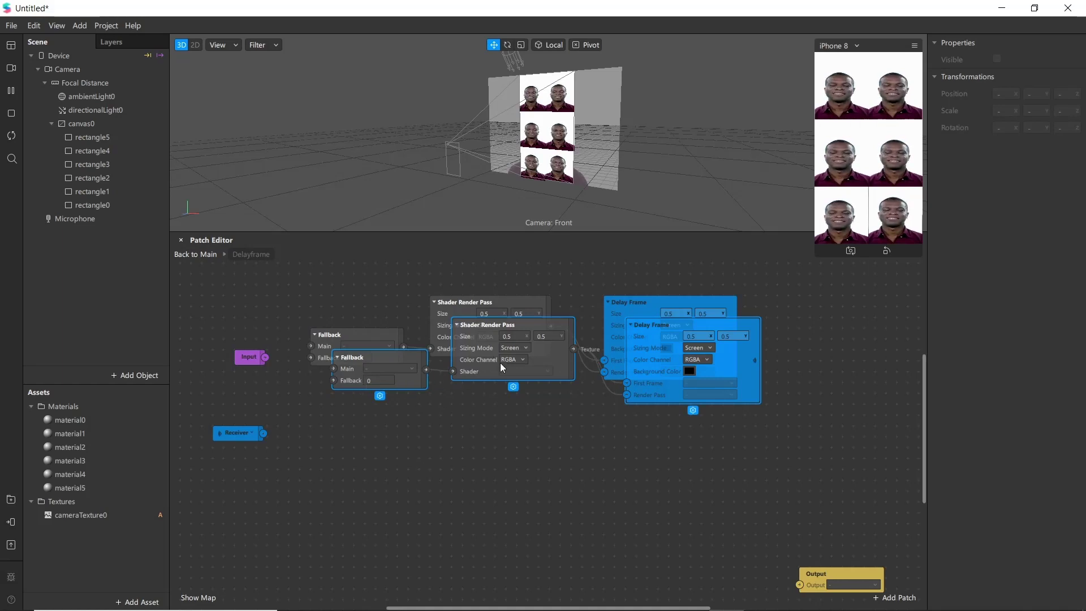
drag(529, 369, 524, 516)
scroll(529, 509, down, 3)
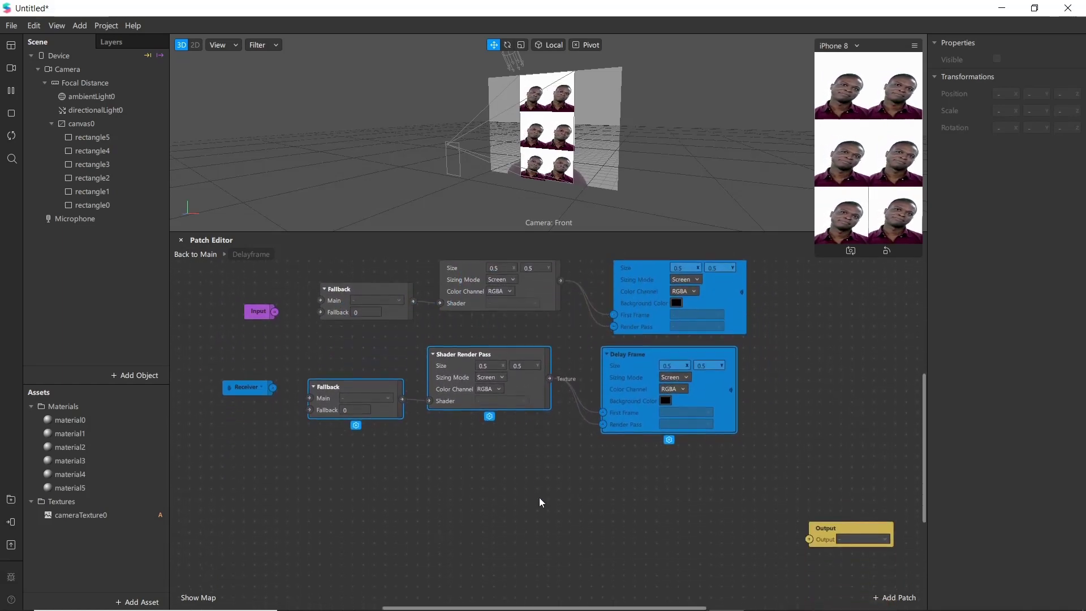
scroll(633, 363, up, 1)
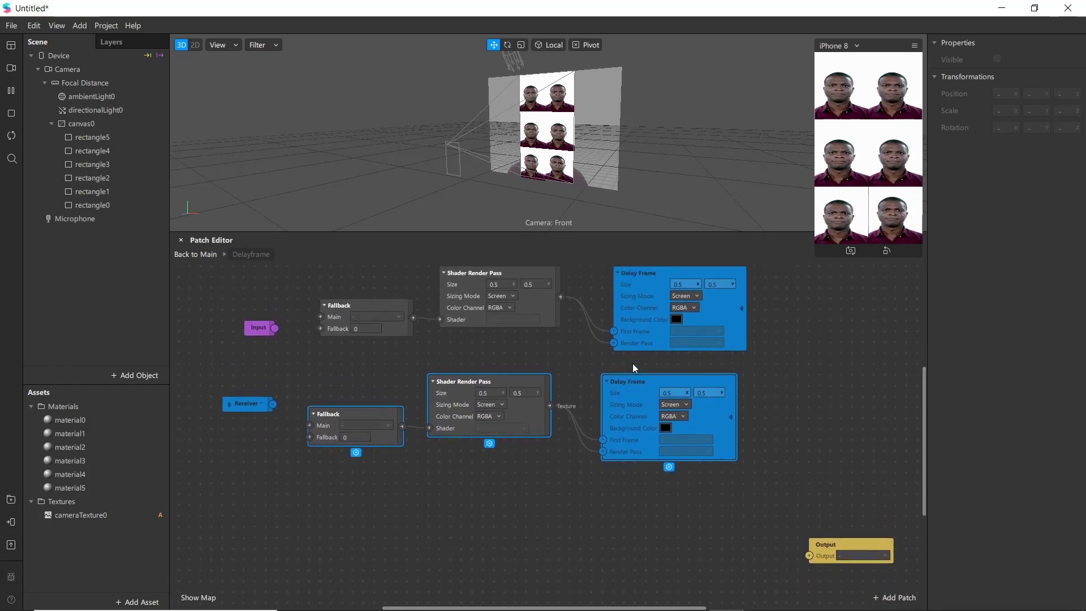
- Rename the upper Delay Frame patch Delay Frame 1 and the lower one Delay Frame 2
click(659, 290)
double_click(658, 290)
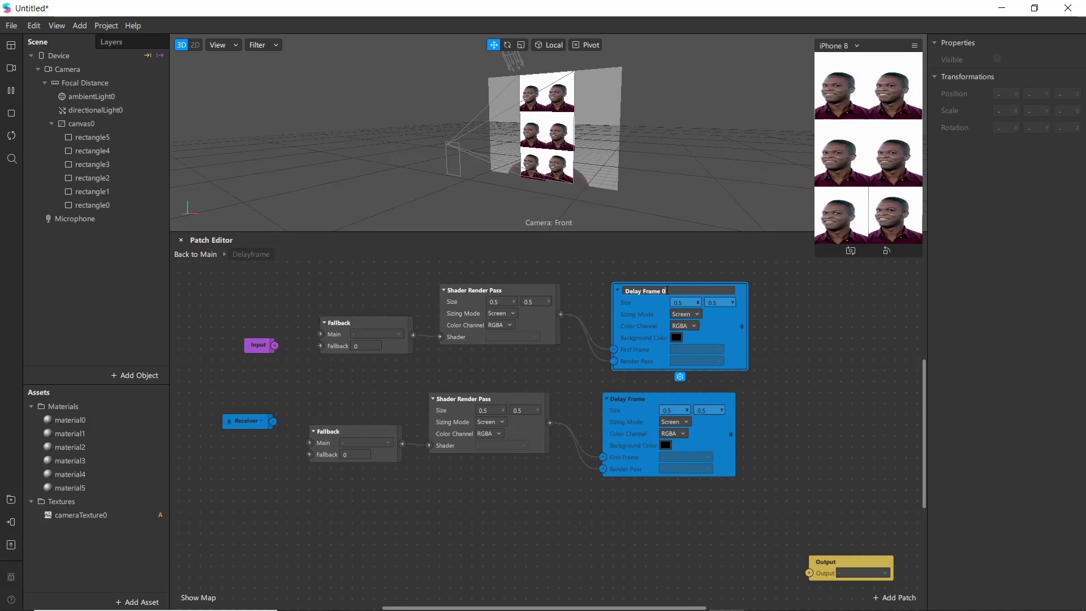
text(1)
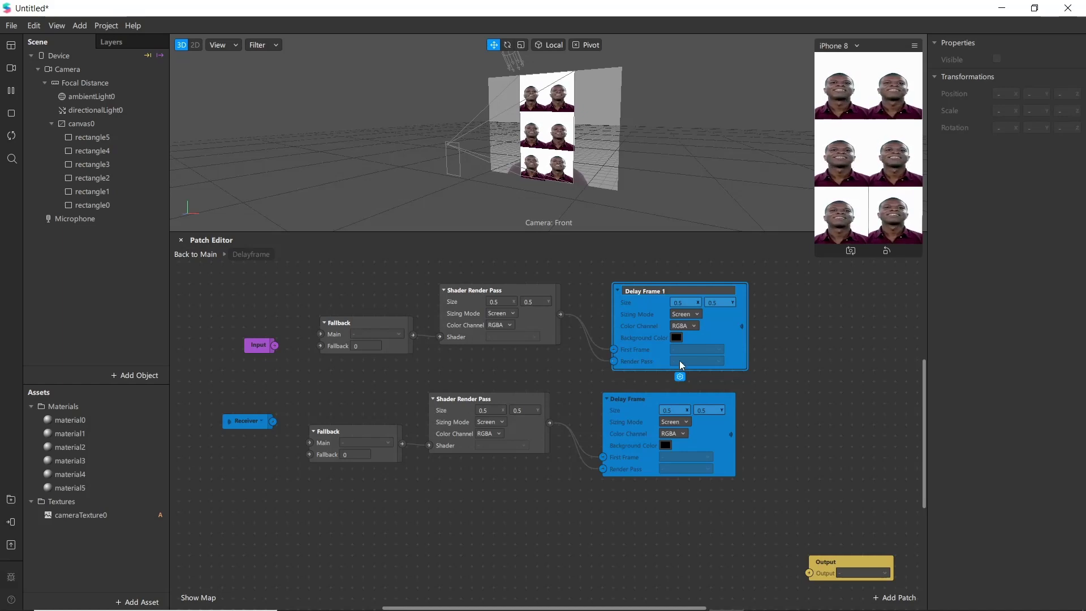
click(662, 398)
double_click(662, 397)
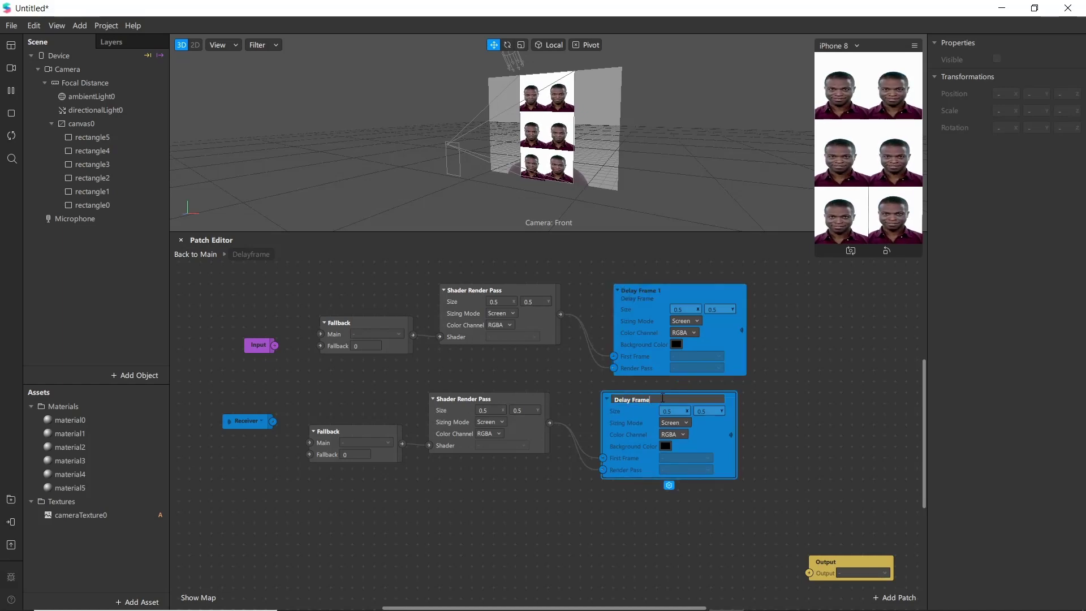
key(Return)
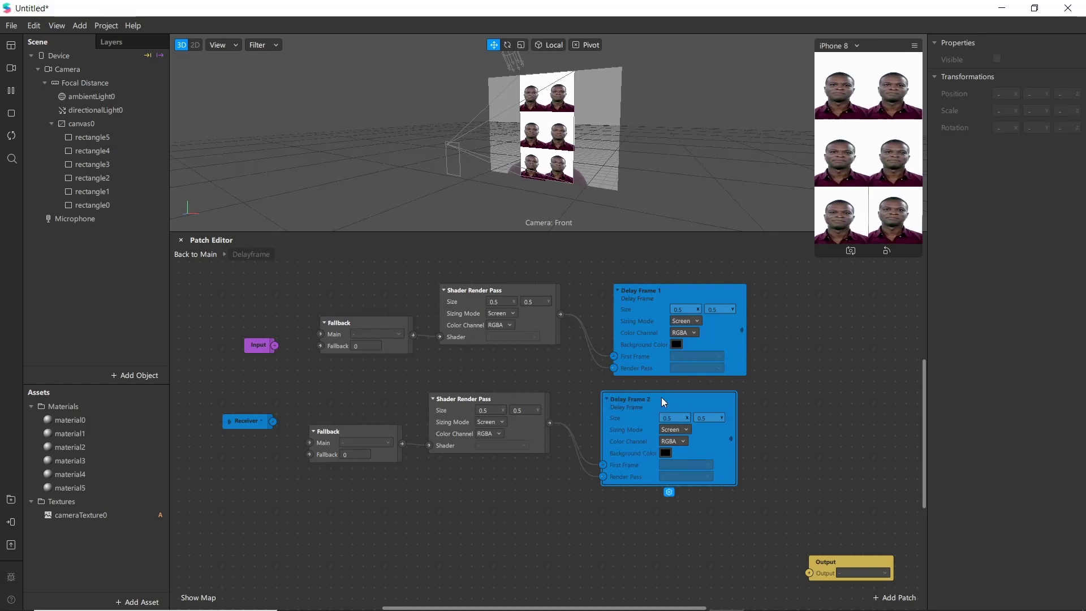
- Duplicate the second Fallback, Shader Render Pass and Delay Frame chain and place the copy below as a third row
scroll(643, 409, down, 1)
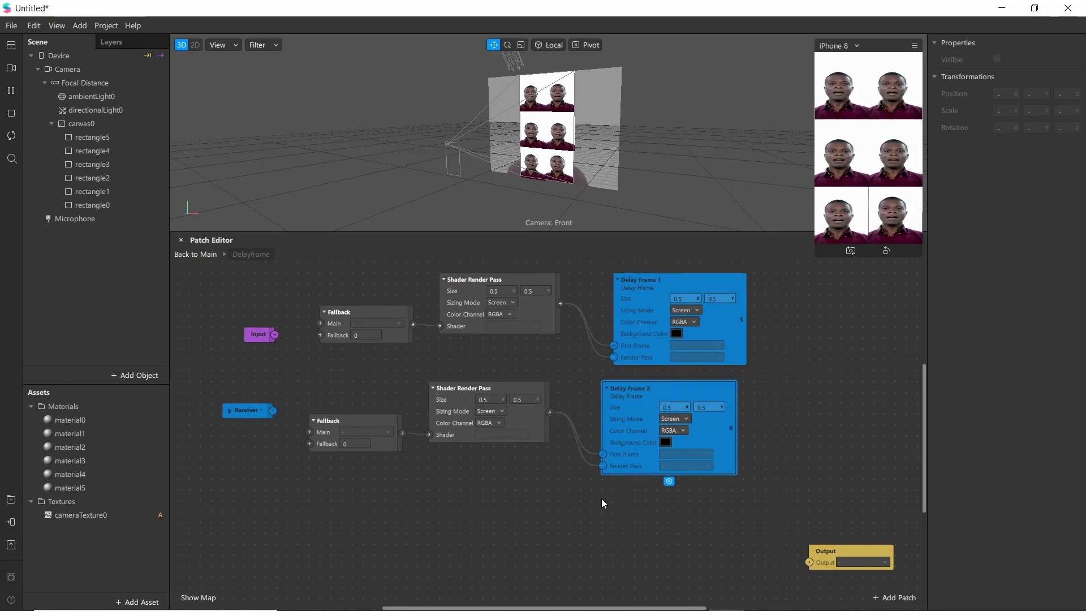
drag(613, 512, 334, 435)
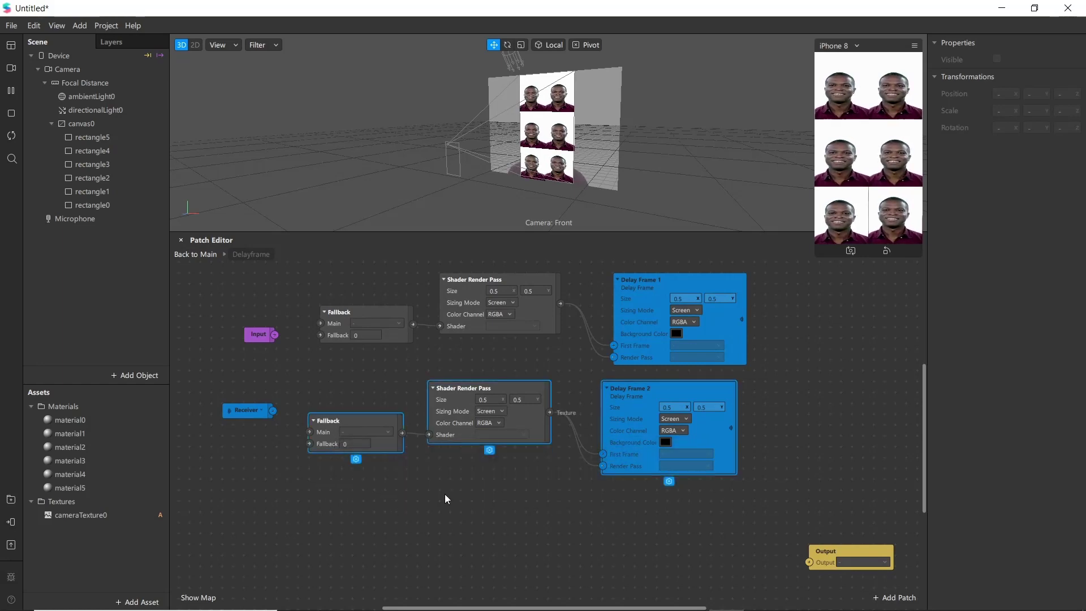
scroll(439, 511, down, 3)
key(ctrl+d)
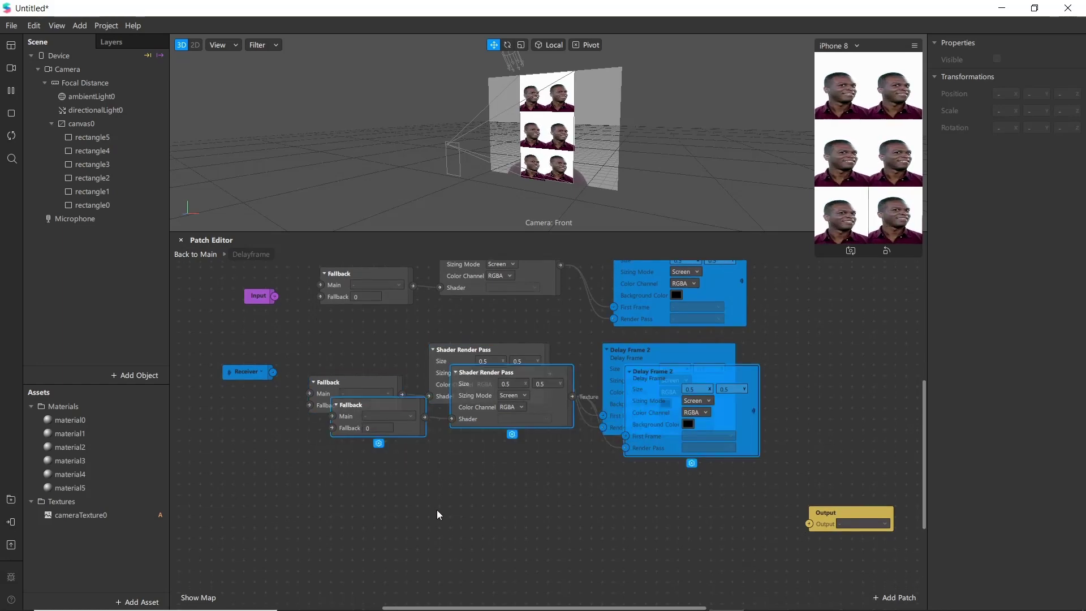
drag(473, 427, 502, 509)
scroll(512, 488, down, 3)
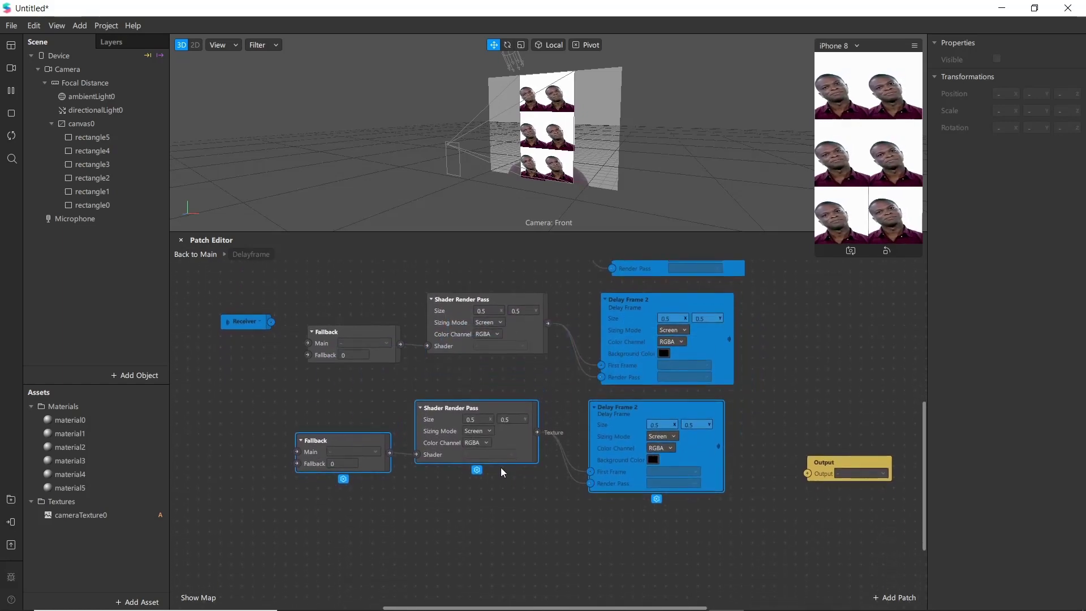
- Duplicate the Receiver patch and place the copy beside the third row's Fallback patch
scroll(528, 442, up, 6)
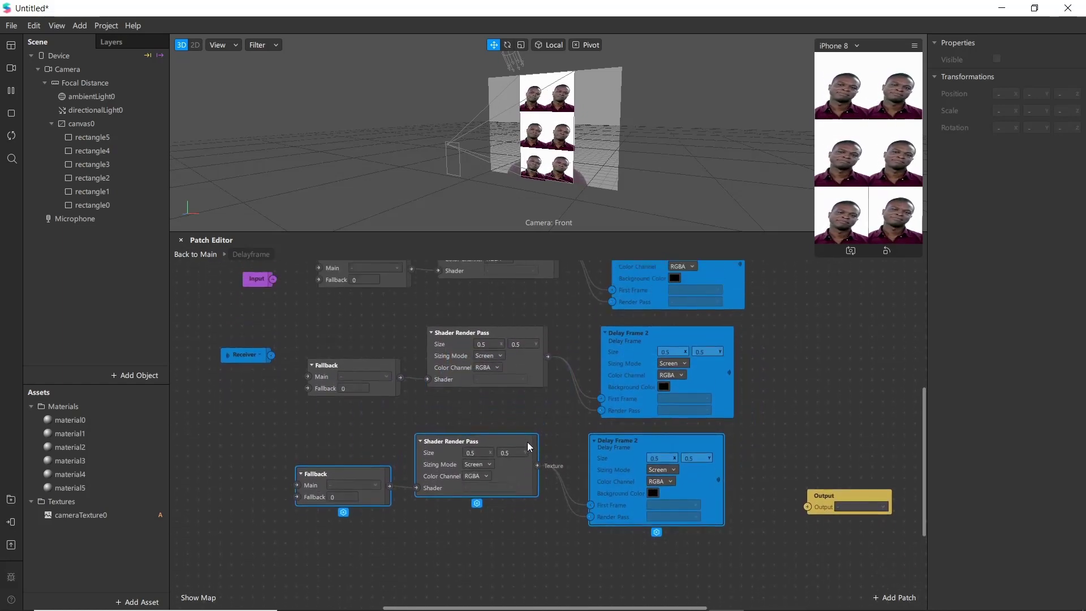
click(250, 424)
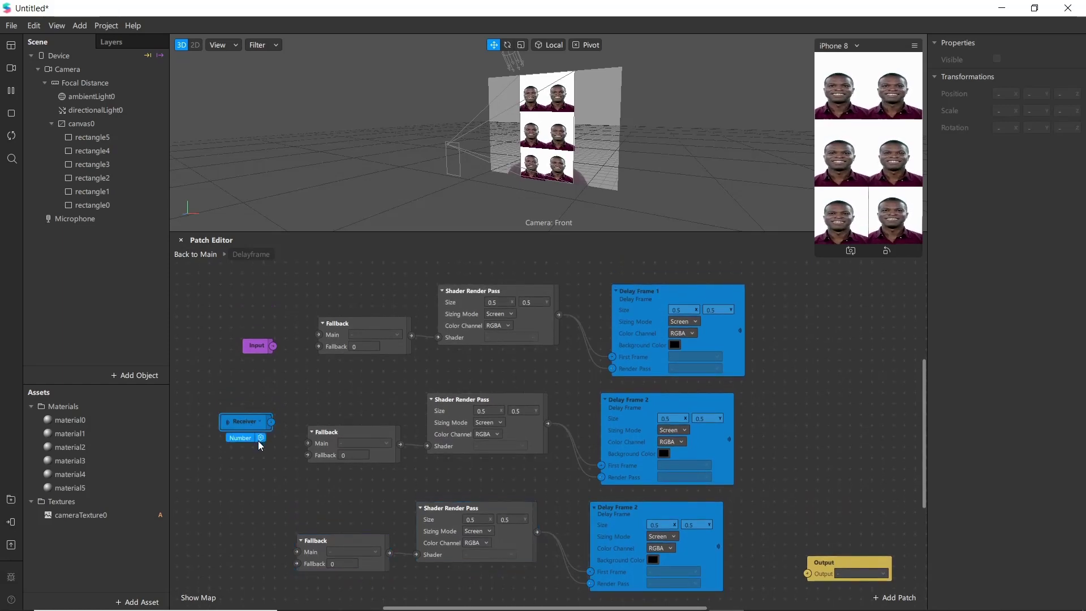
key(ctrl+c)
key(ctrl+v)
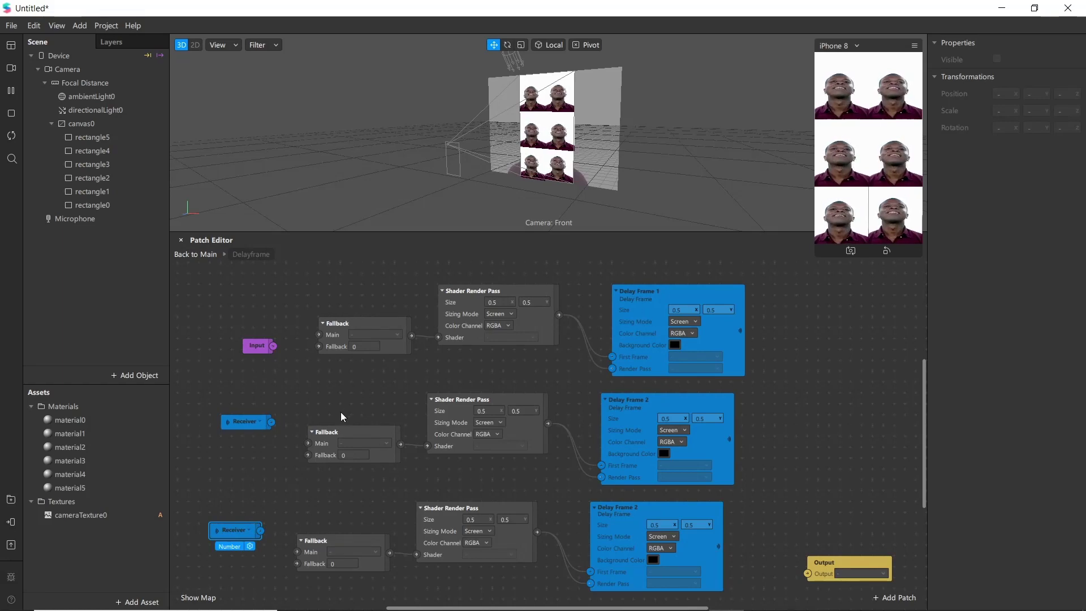
- Set the second row's Receiver to Delay Frame 1 and connect it to the Main input of that row's Fallback patch
click(261, 420)
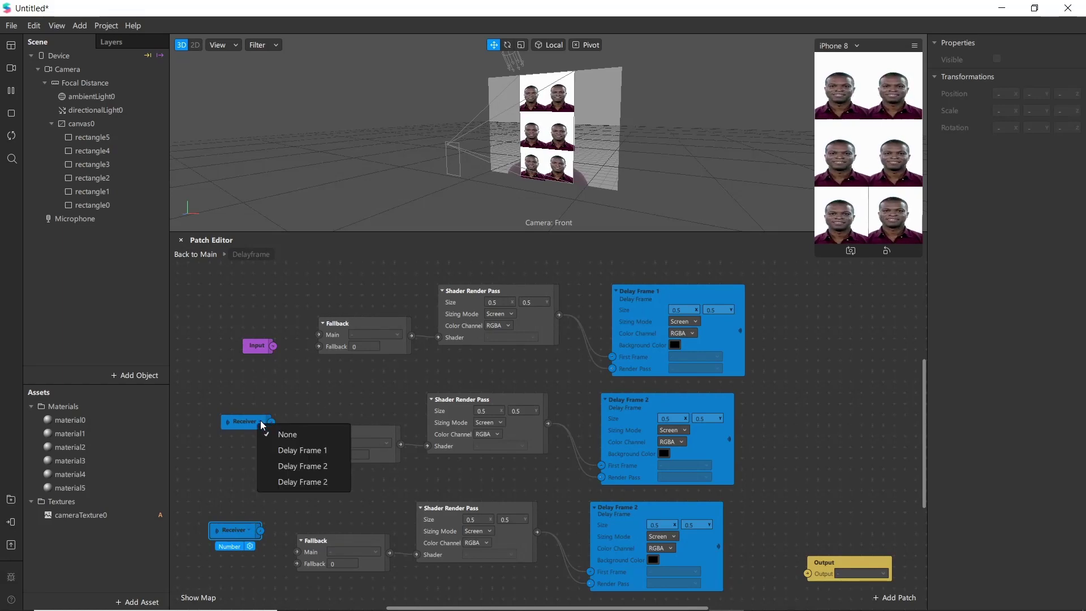
click(309, 450)
drag(287, 423, 304, 443)
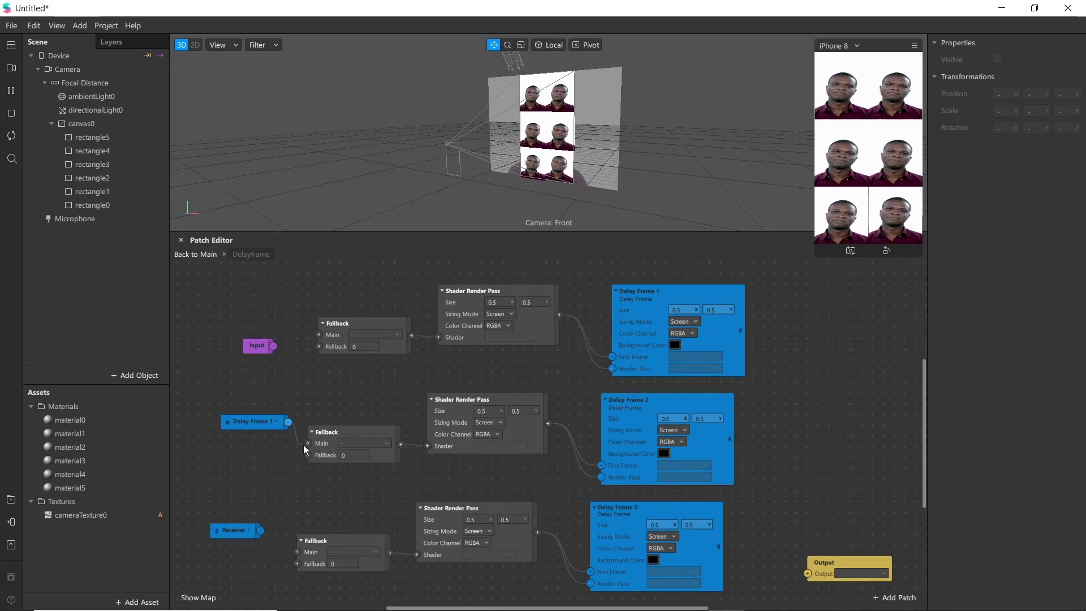
- Name the third row's Delay Frame patch Delay Frame 3, and set its Receiver to Delay Frame 2, connected to the Fallback's Main input
scroll(310, 447, down, 1)
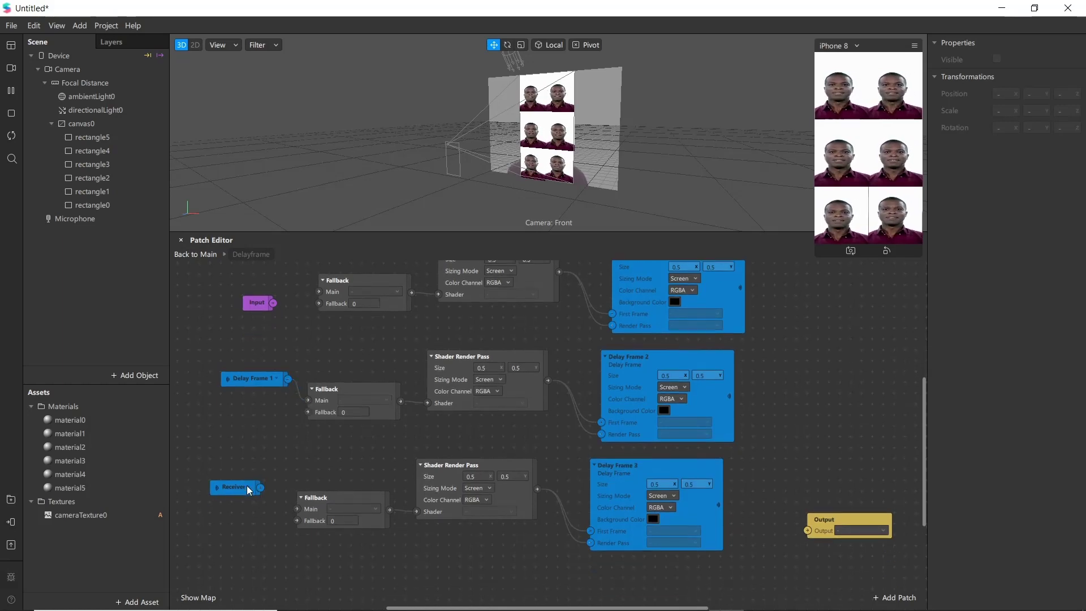
click(256, 488)
click(290, 531)
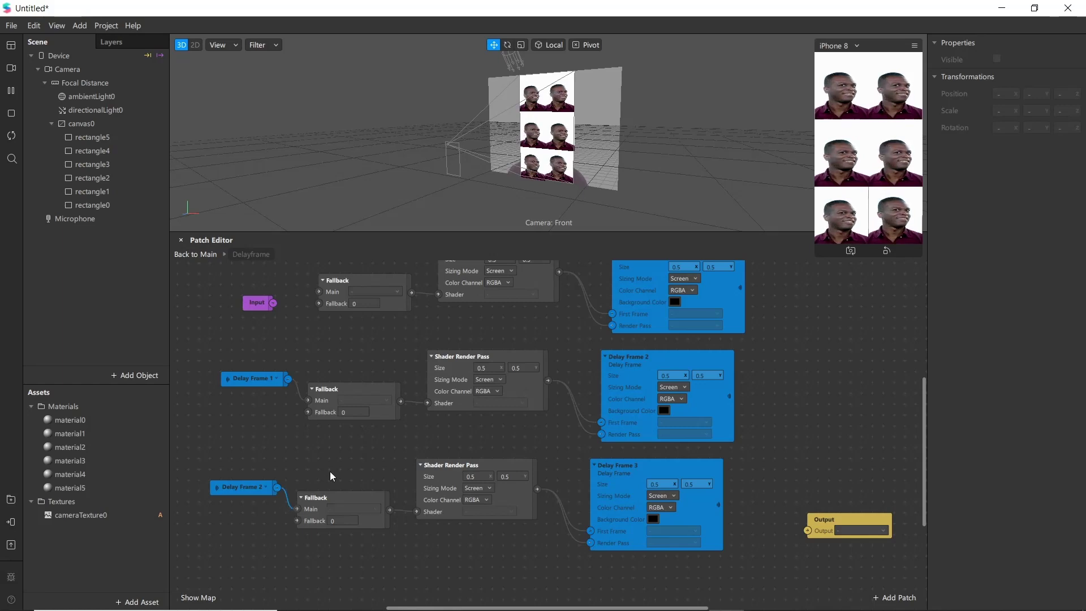
scroll(361, 486, up, 1)
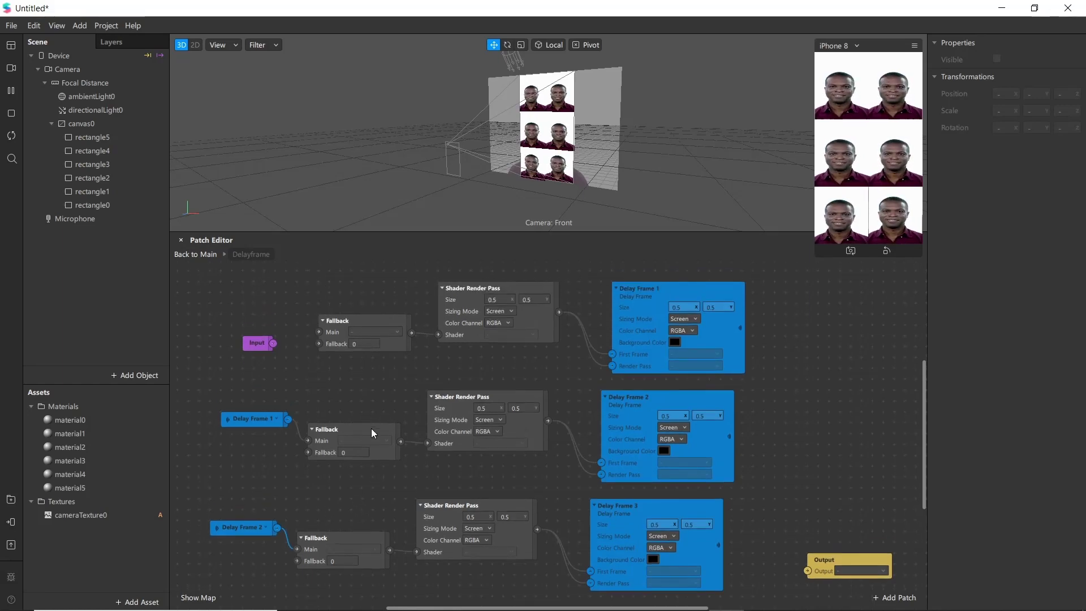
- Move the Output patch beneath Delay Frame 15 and connect the last row's Fallback output to it
scroll(385, 413, up, 1)
scroll(286, 442, down, 4)
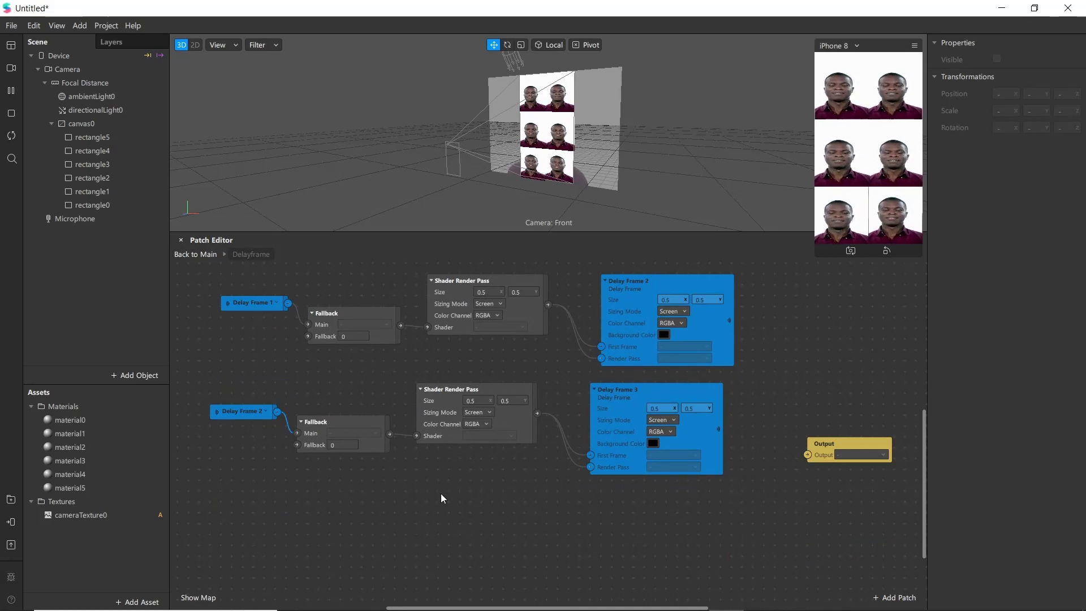
scroll(447, 467, down, 3)
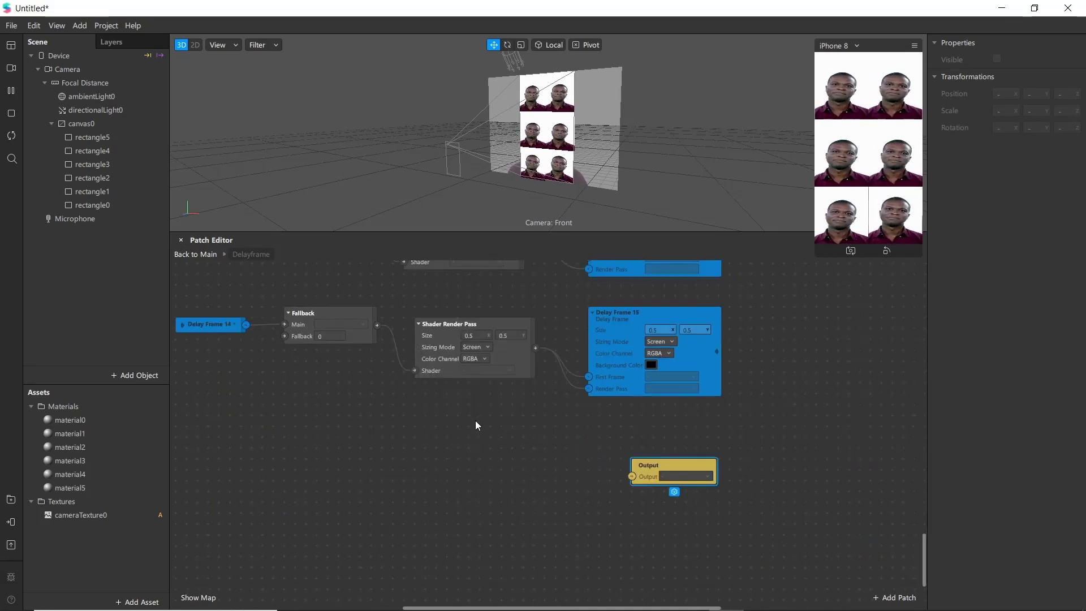
drag(410, 373, 415, 371)
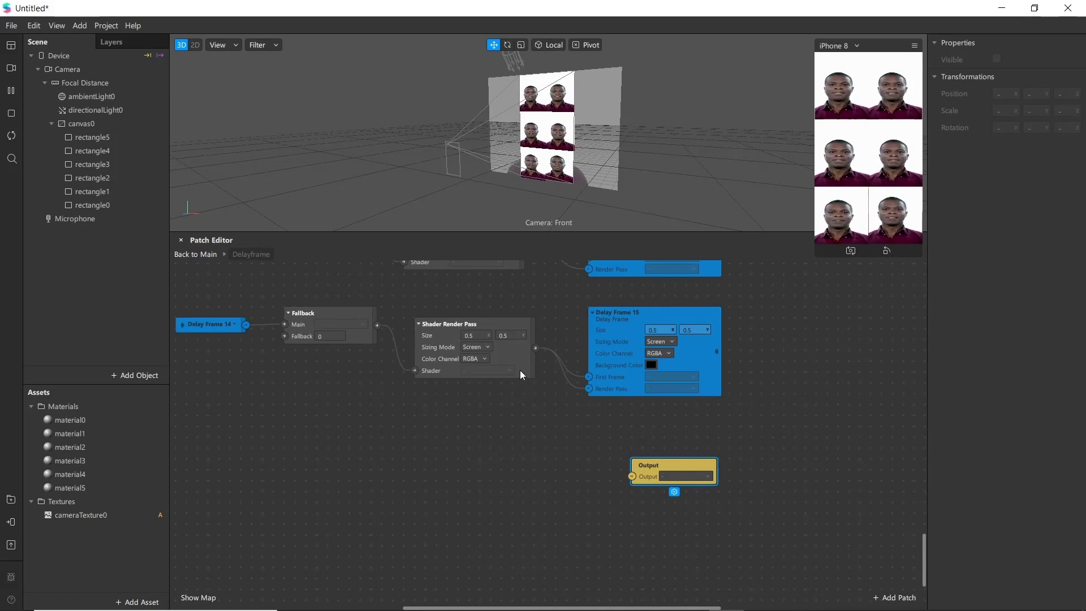
drag(647, 472, 603, 471)
drag(378, 328, 587, 475)
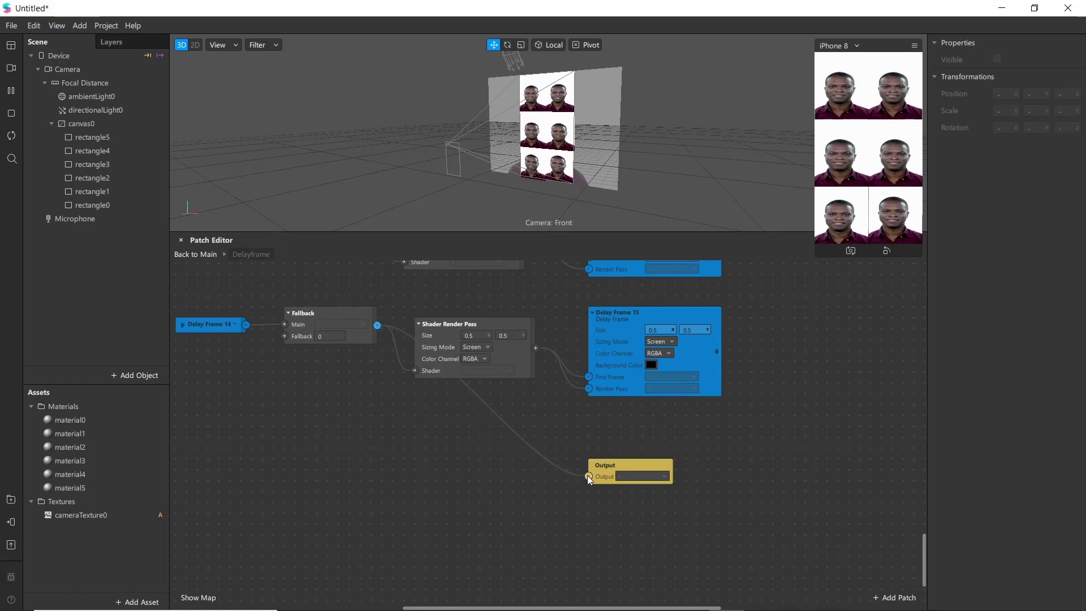
scroll(523, 483, up, 2)
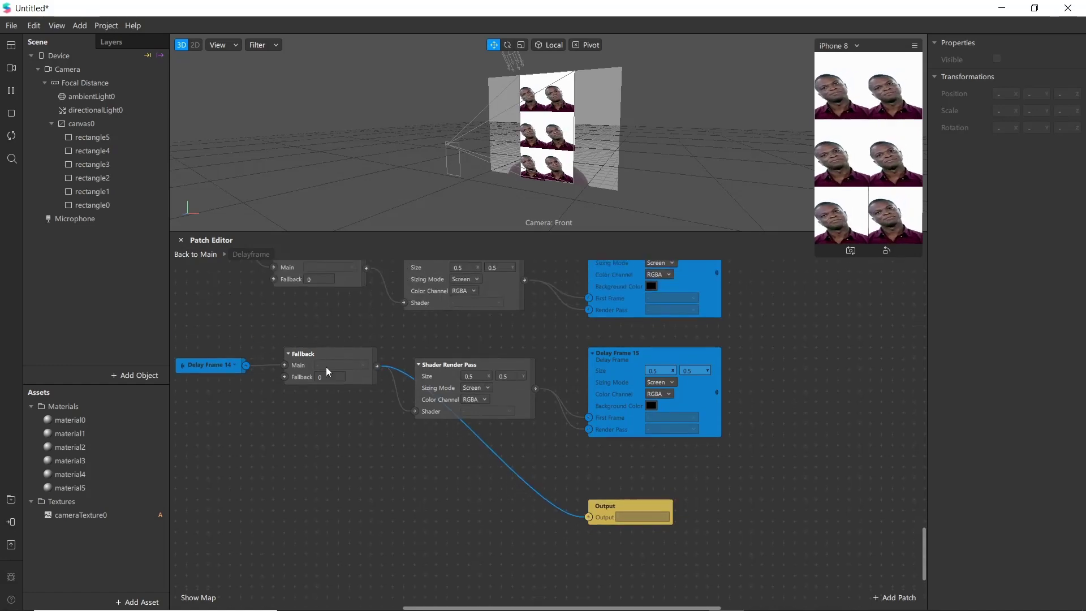
- Return to the main patch graph and convert the Delayframe group to a patch asset, keeping the name Delayframe
click(199, 254)
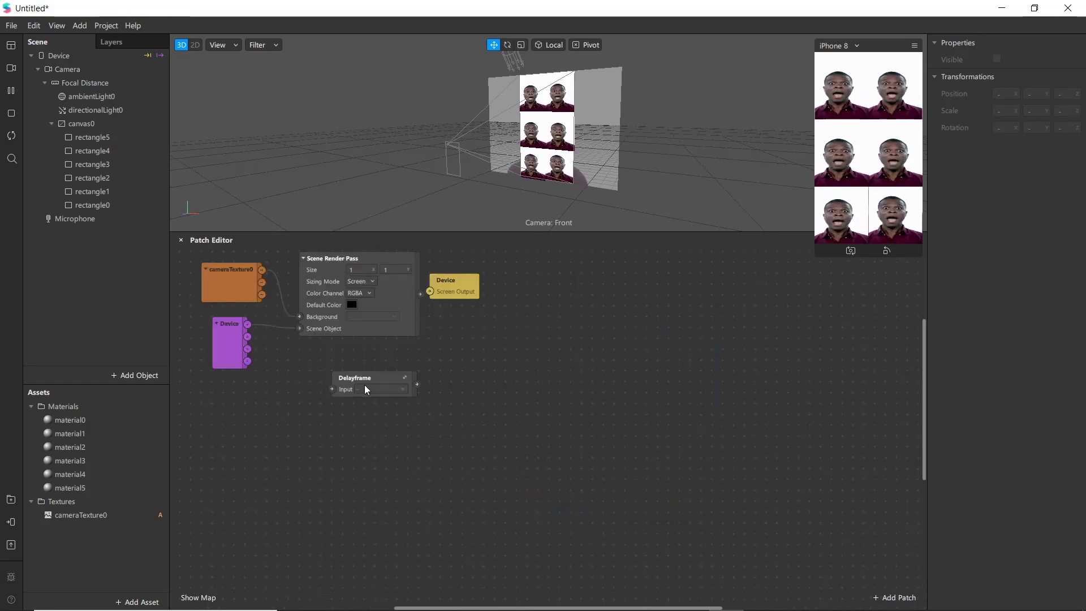
right_click(384, 380)
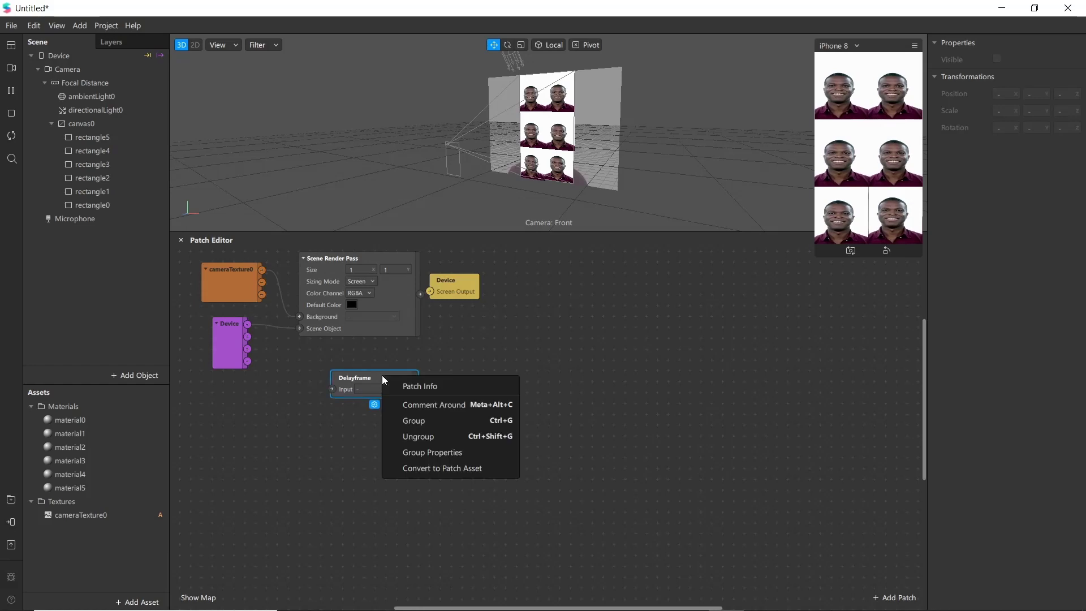
click(421, 469)
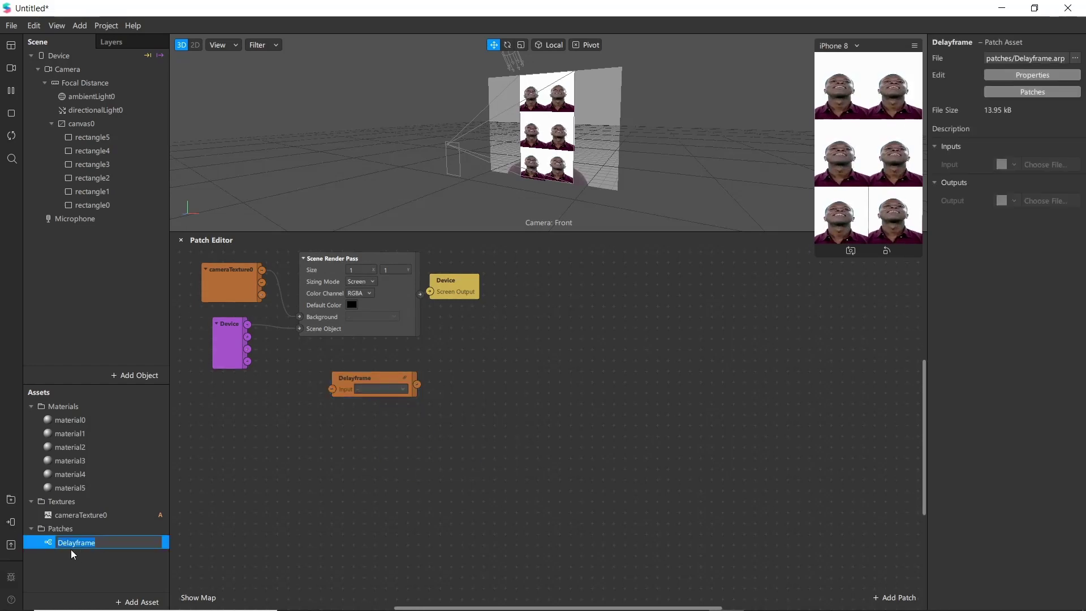
click(100, 563)
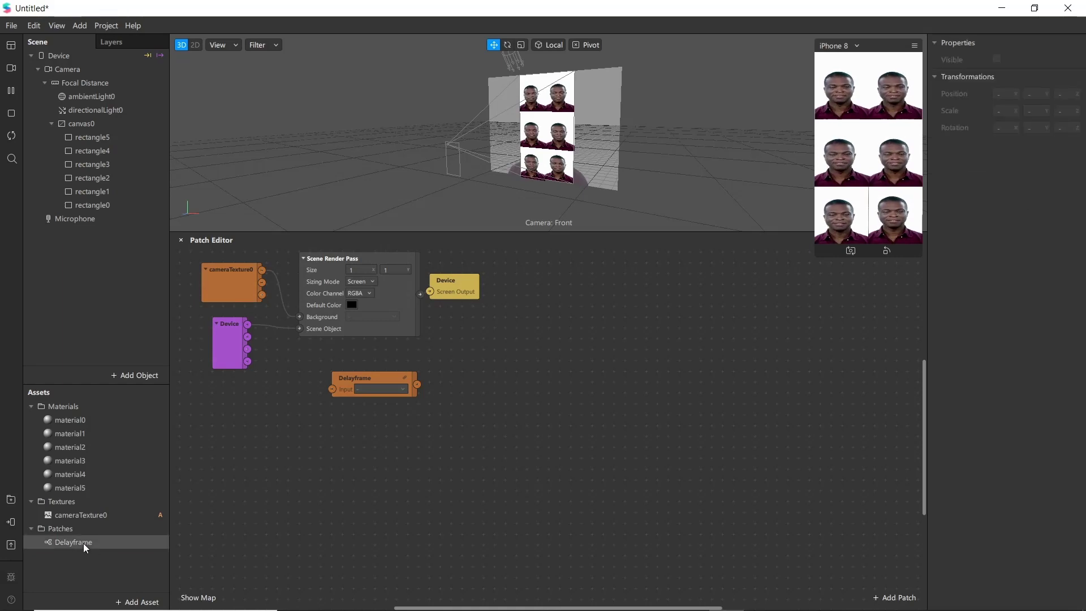
- Convert the Delayframe patch in the graph back to a patch group and connect cameraTexture0's first output to its Input
click(365, 445)
drag(348, 387, 415, 405)
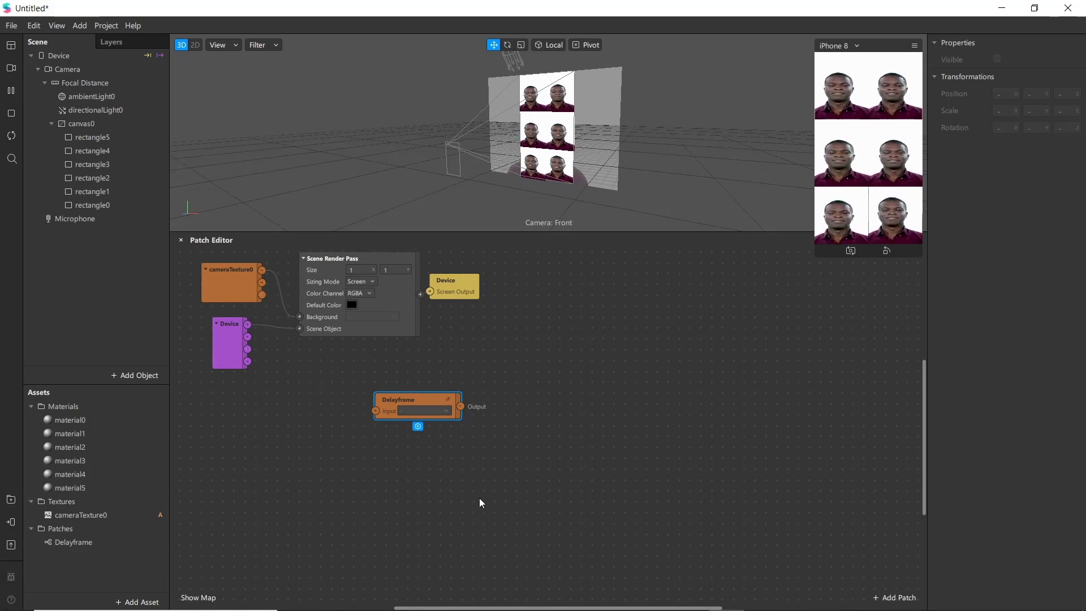
click(386, 425)
right_click(379, 424)
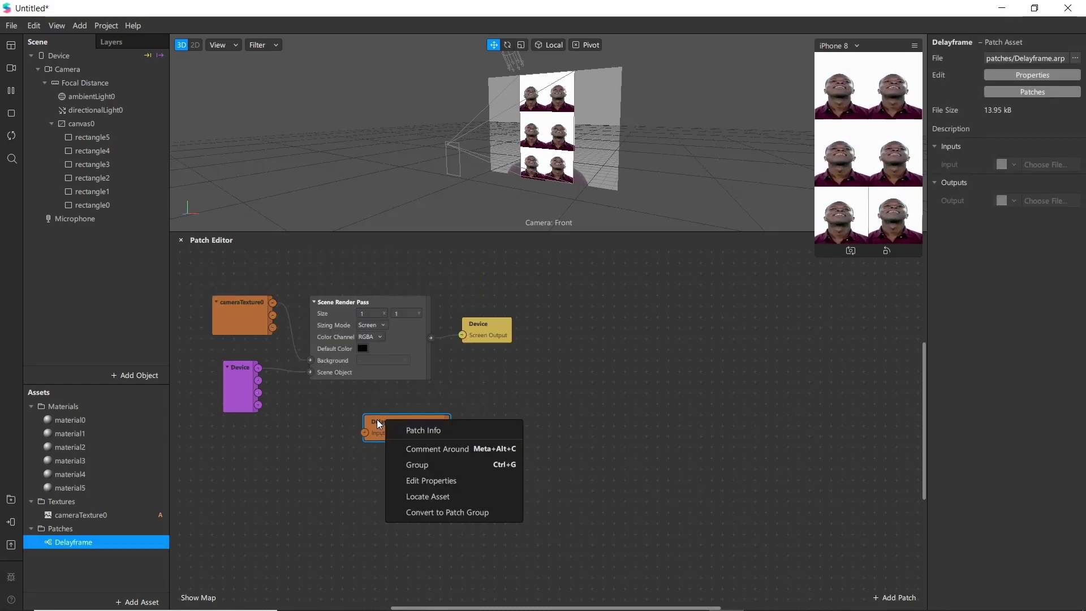
click(422, 513)
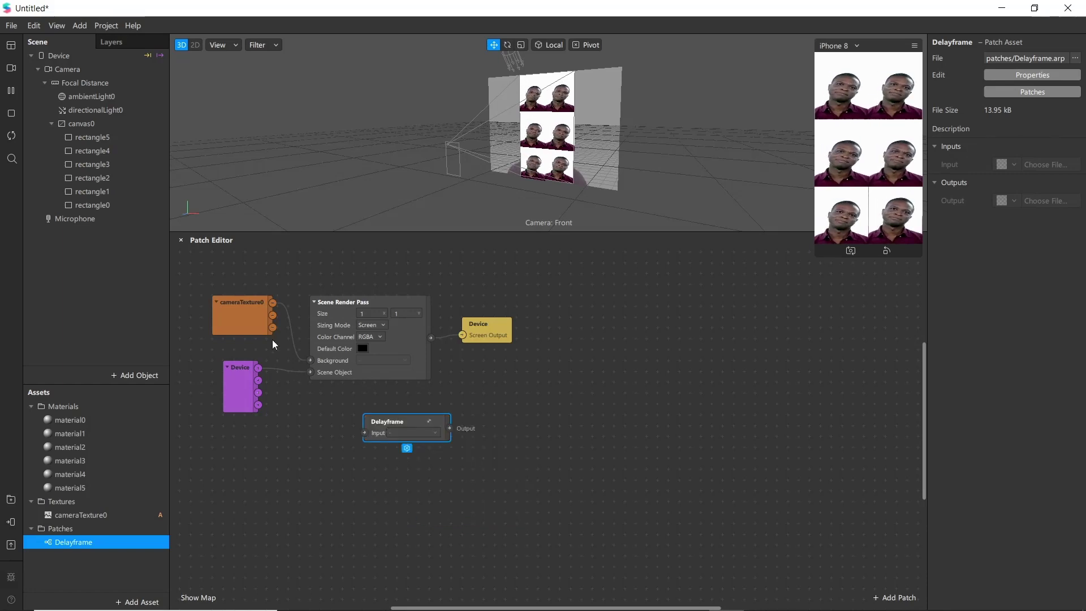
drag(273, 303, 373, 442)
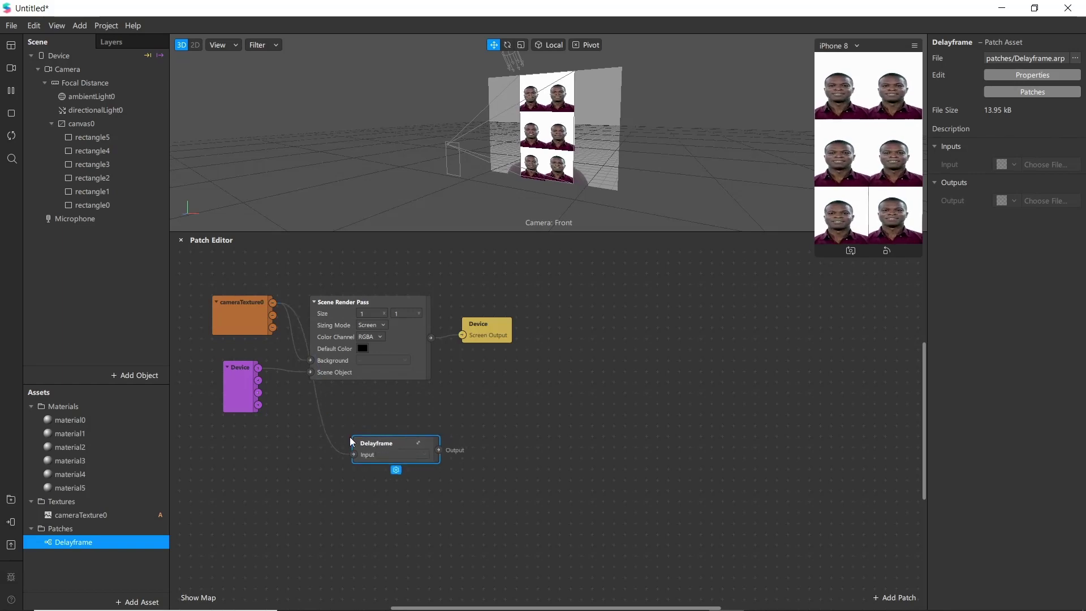
- Create a patch for material0's diffuse Texture, place it beside Delayframe, and connect the Delayframe output to it
click(527, 105)
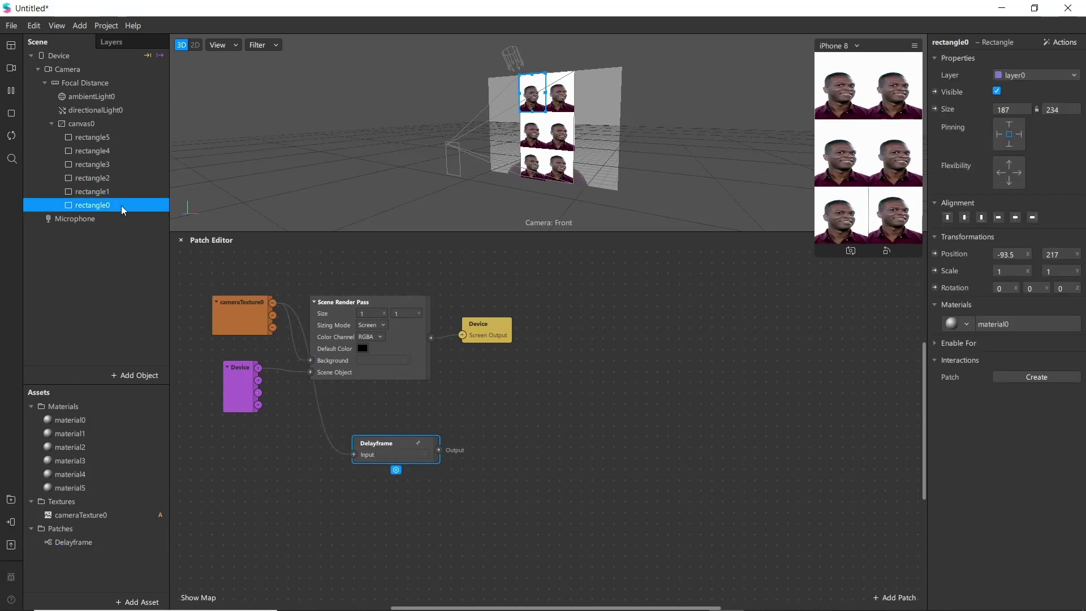
click(71, 420)
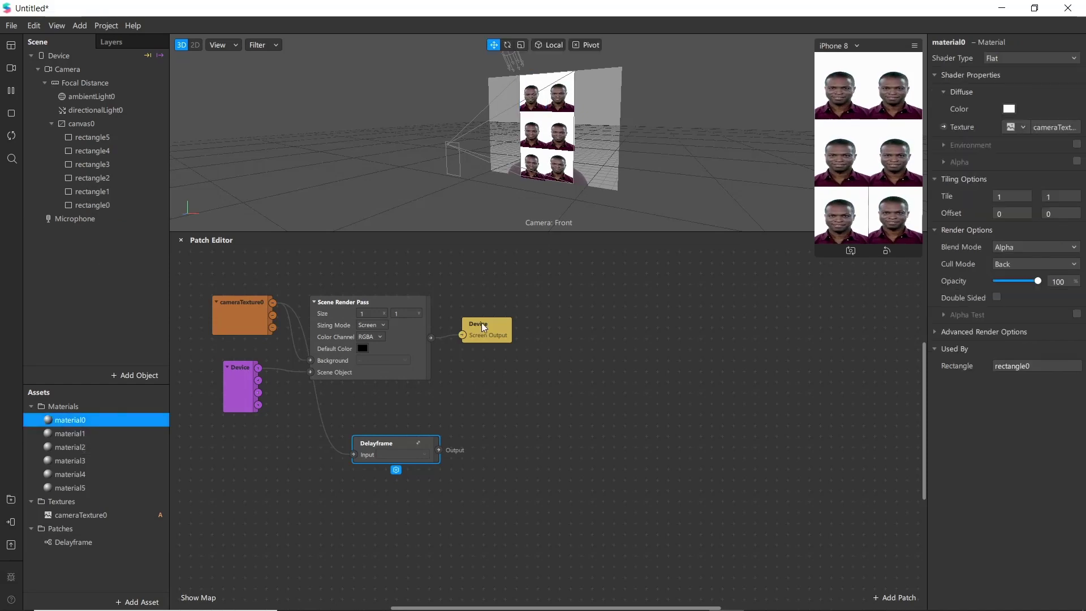
click(944, 128)
drag(599, 442, 566, 437)
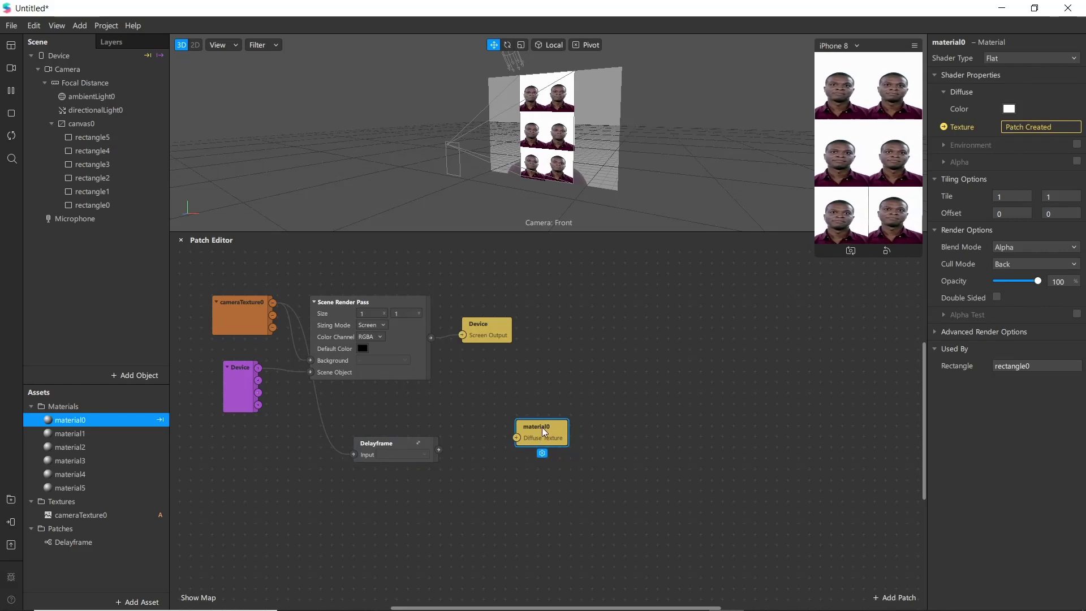
drag(438, 449, 517, 445)
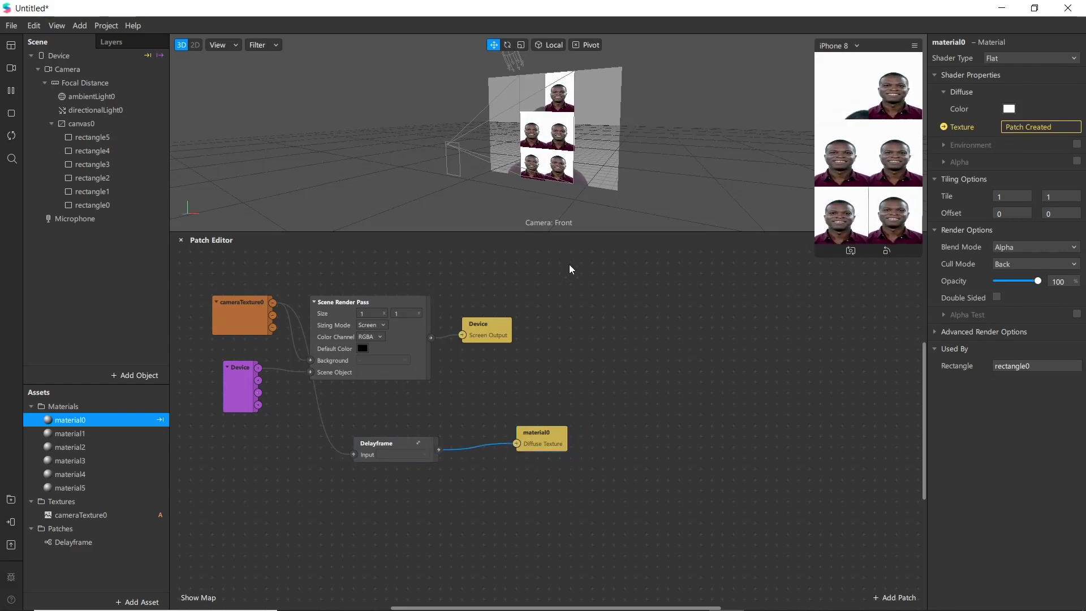
- Inside the Delayframe group, connect the Input patch to the first Fallback's Main input, and return to the main graph
click(364, 455)
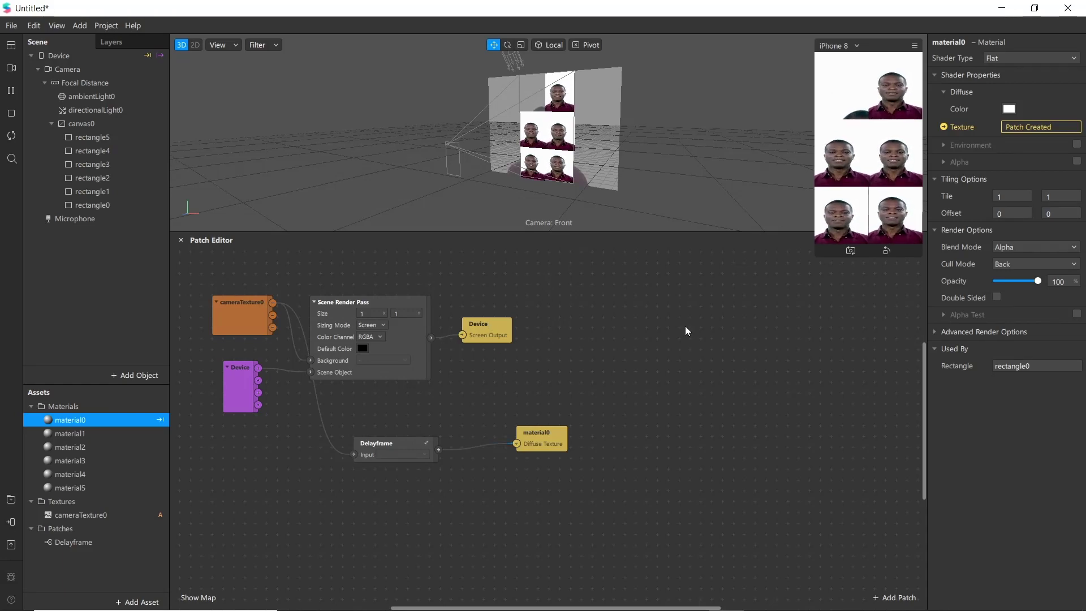
double_click(423, 443)
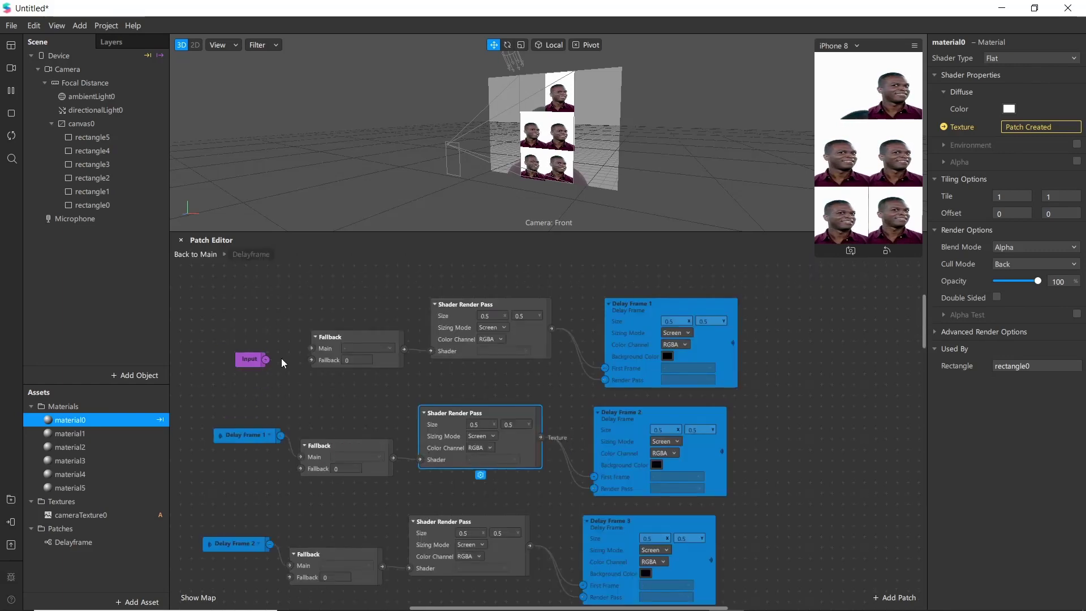
drag(266, 359, 311, 347)
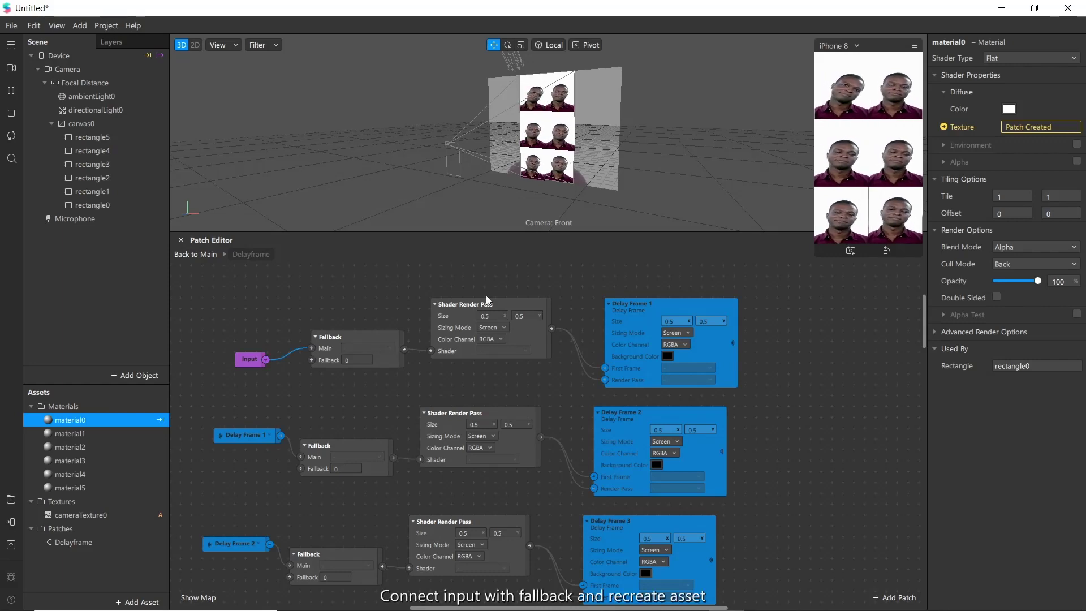
click(207, 254)
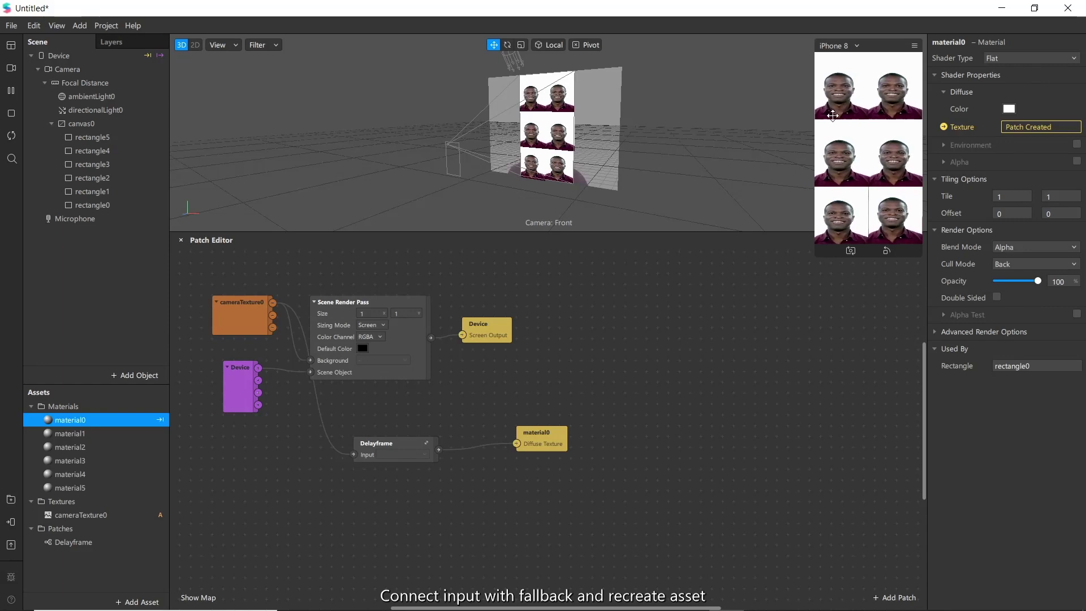
- Enlarge the device preview and rearrange the main graph, moving Scene Render Pass up and Delayframe and material0 closer together
drag(816, 137, 730, 298)
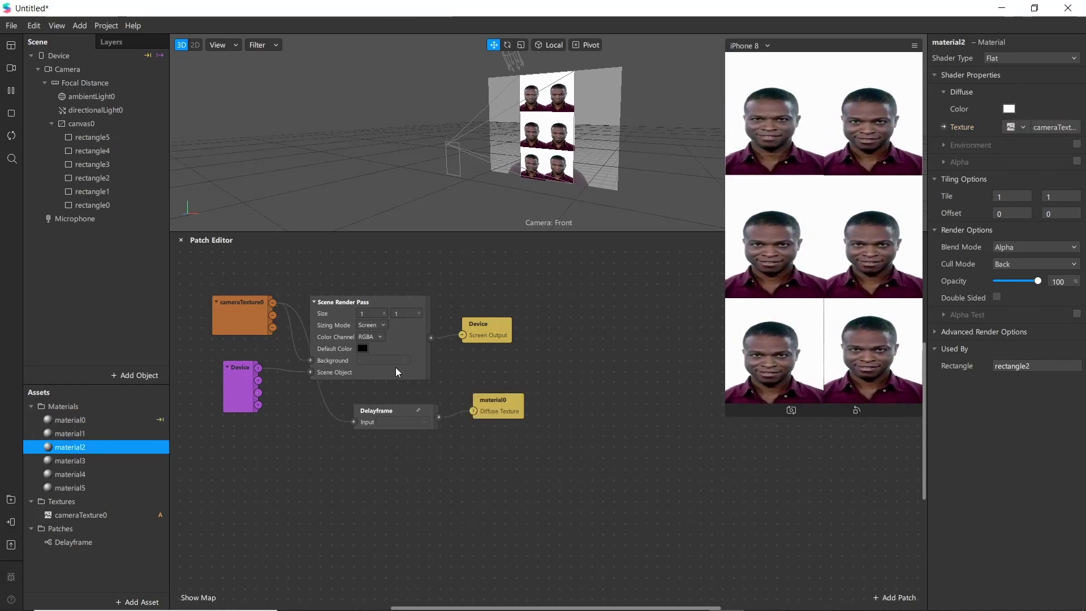
drag(411, 355, 421, 332)
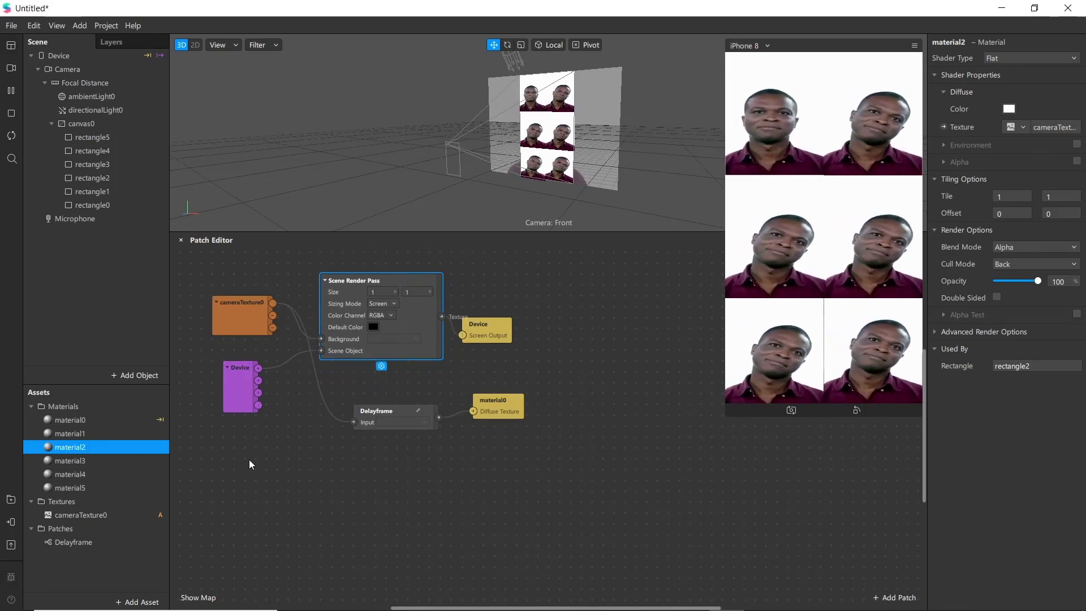
- Ungroup the new Delayframe patch group below the first row, undo the ungrouping, and shift the patch slightly toward the first row's Delayframe
click(127, 435)
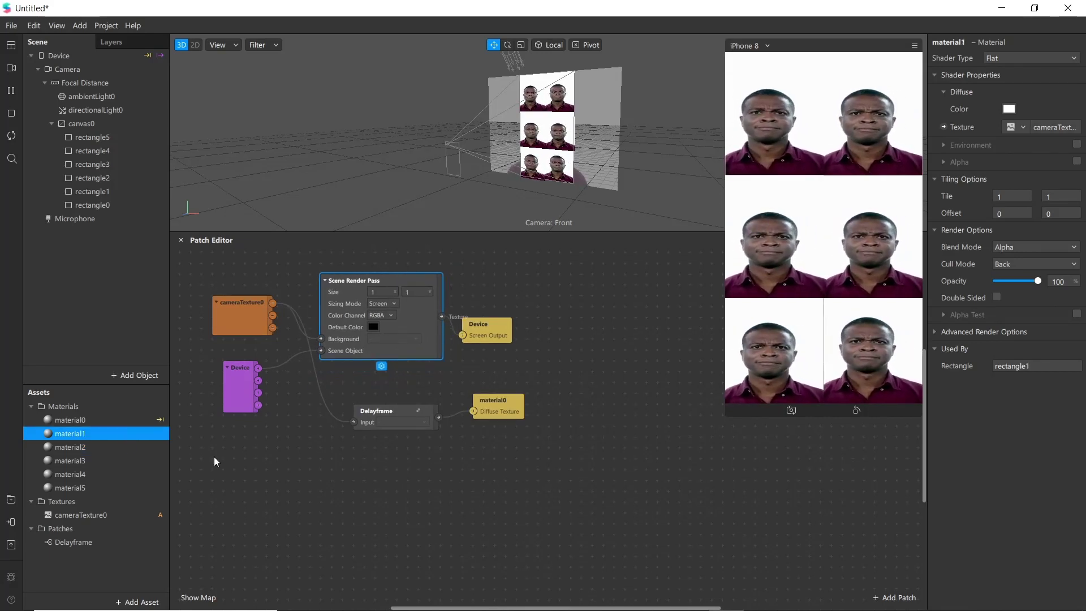
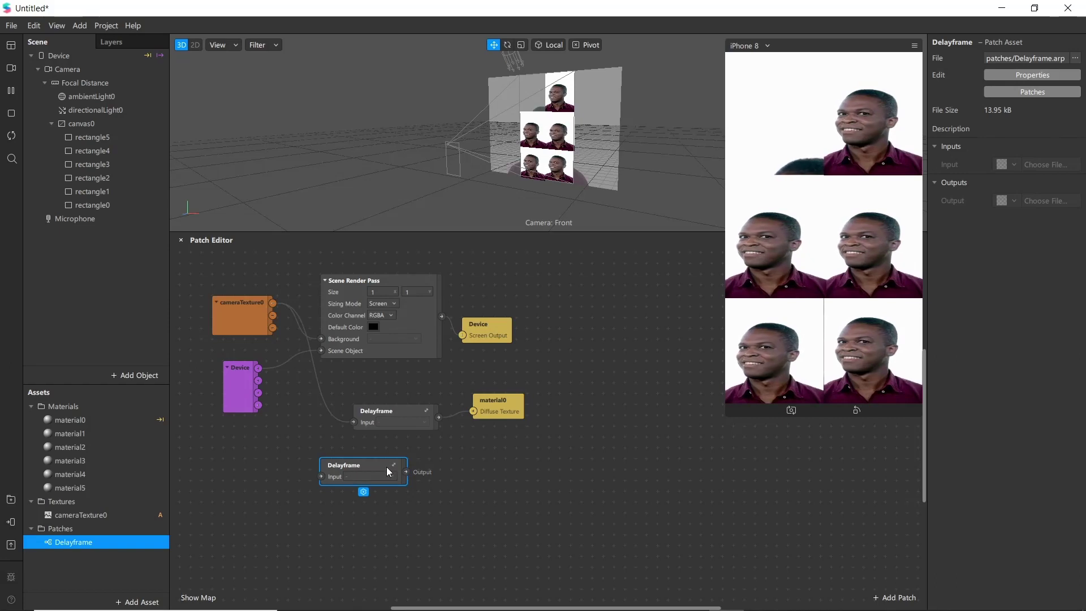
right_click(383, 468)
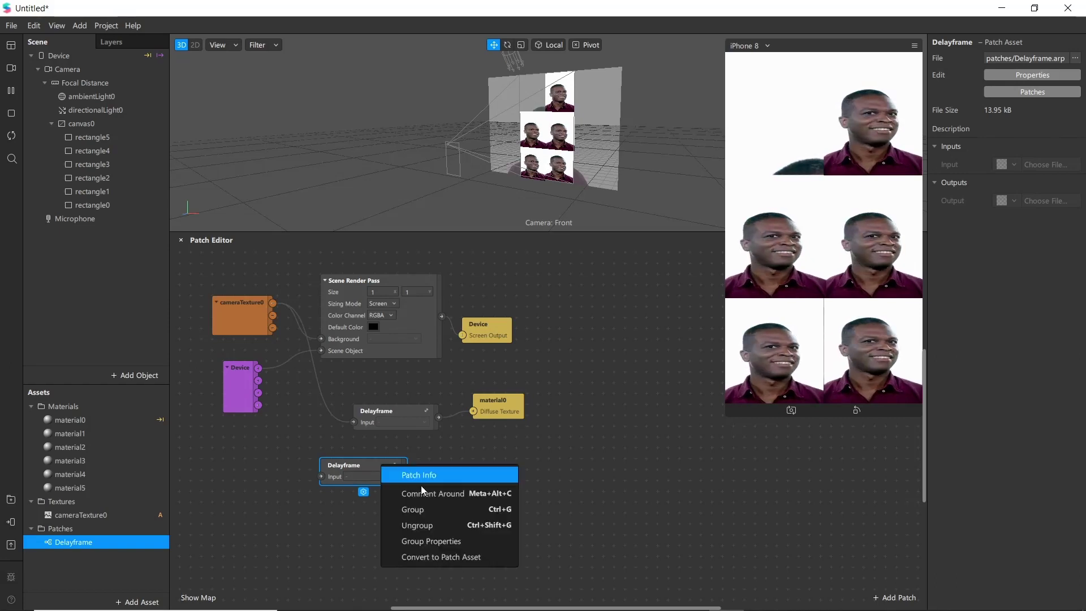
click(426, 525)
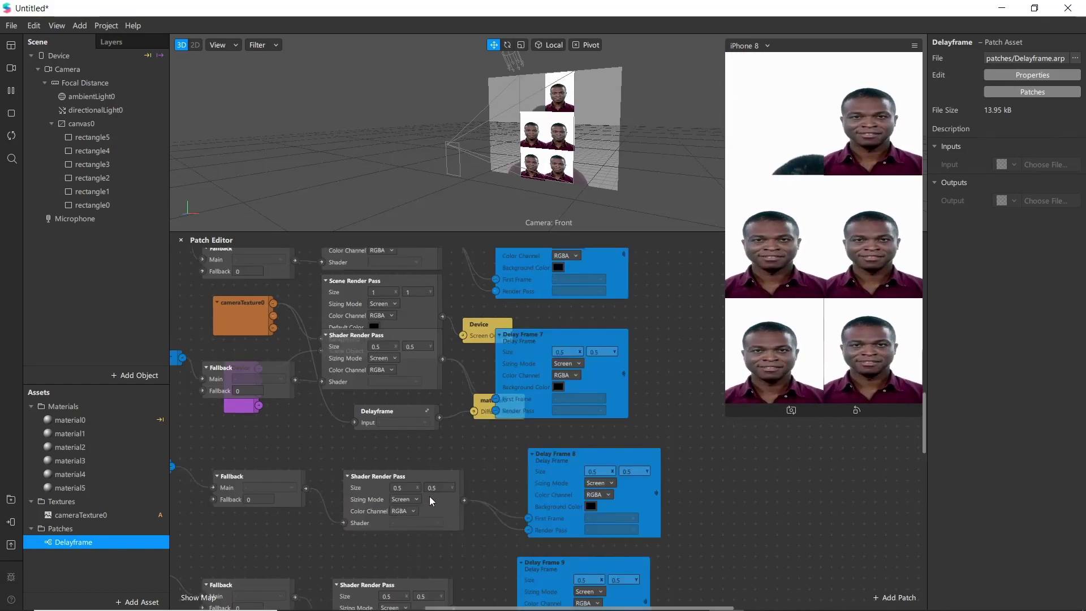
key(ctrl+z)
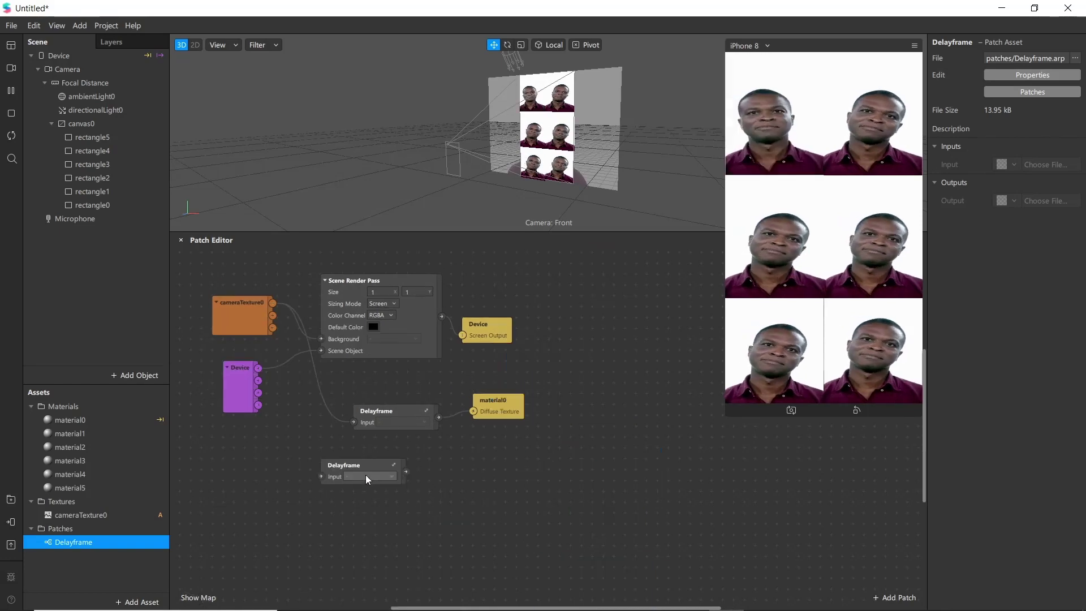
drag(372, 467, 393, 467)
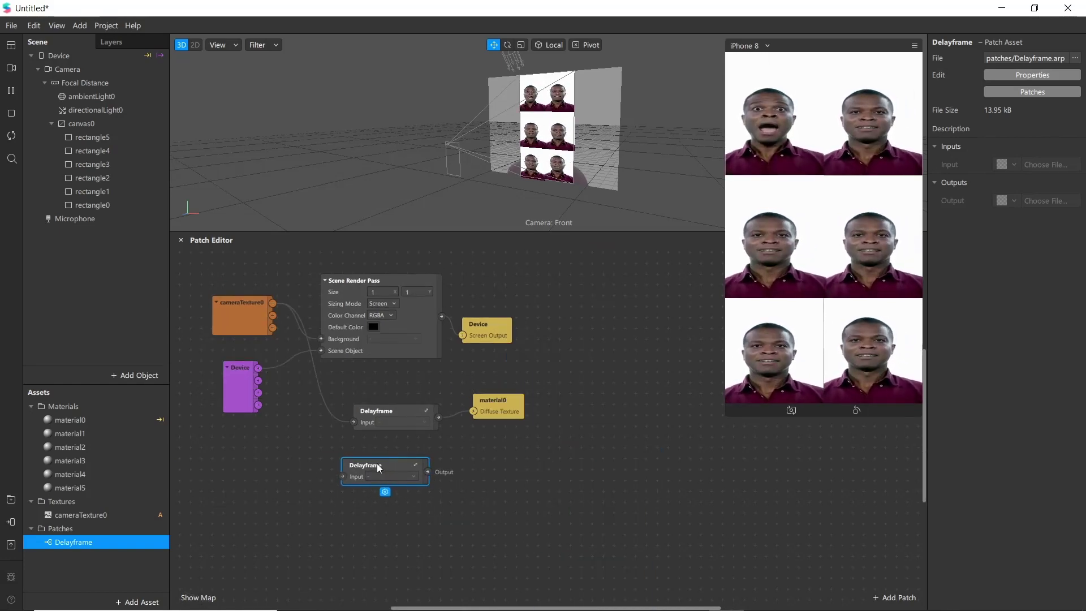
- Duplicate the second-row Delayframe, place the copy beside it, and connect the original's output to the copy's Input
key(ctrl+c)
key(ctrl+v)
drag(391, 484, 518, 470)
drag(428, 472, 473, 476)
- Ungroup the copied Delayframe at the end of the second row and undo the ungrouping
click(514, 468)
right_click(520, 468)
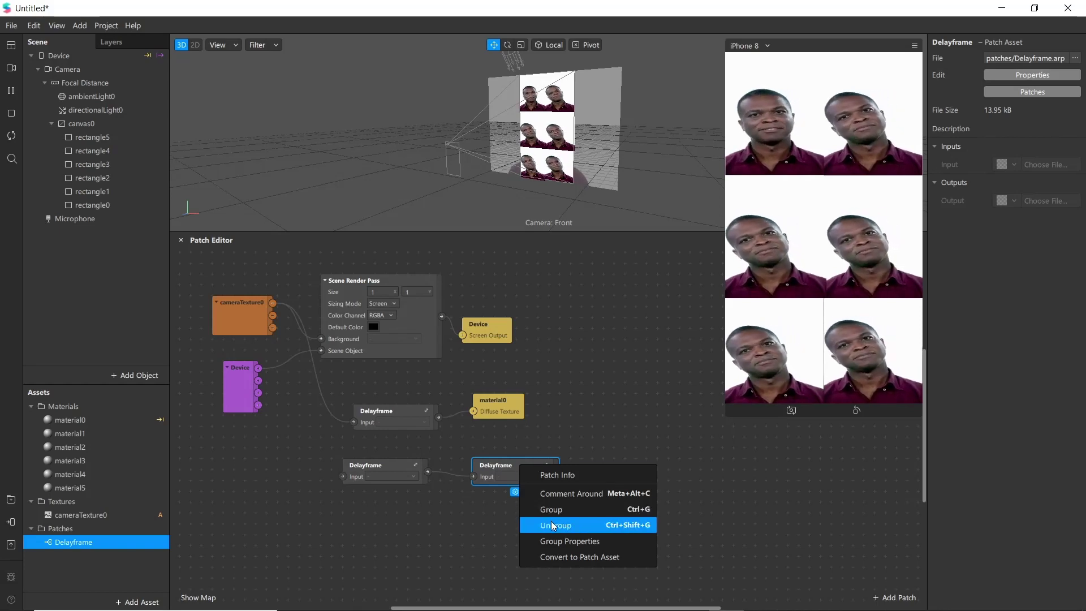
key(Return)
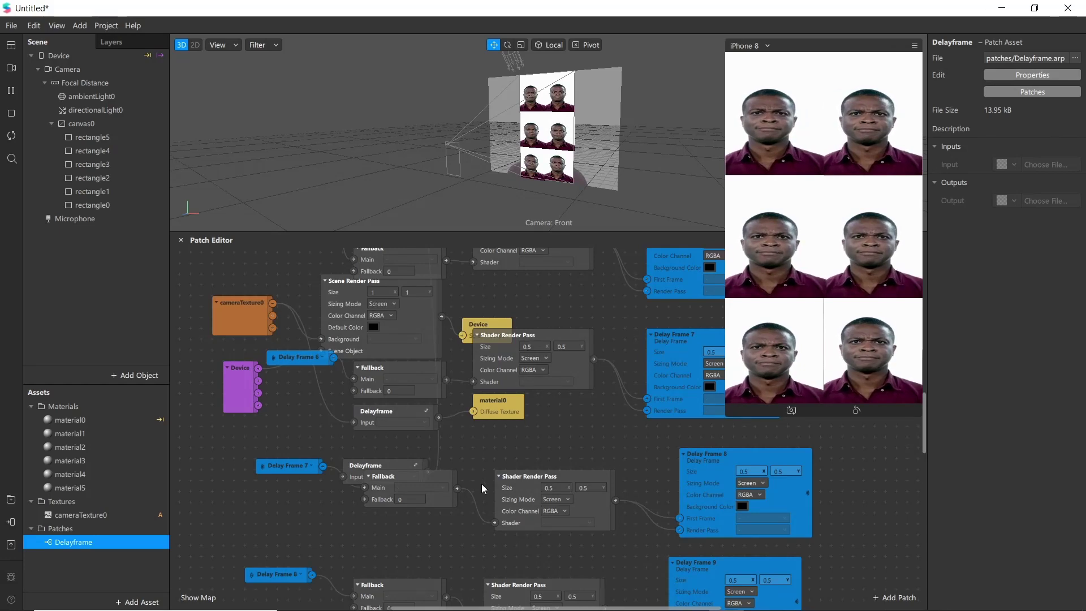
key(ctrl+z)
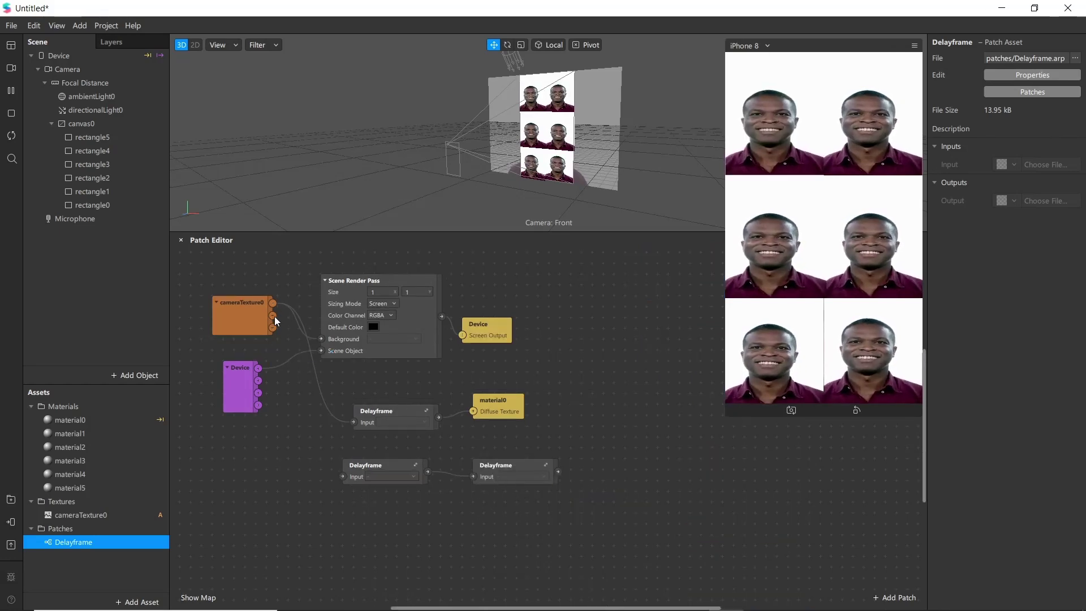
- Connect cameraTexture0's first output to the Input of the second row's first Delayframe and shift that patch slightly away from its copy
drag(286, 338, 343, 477)
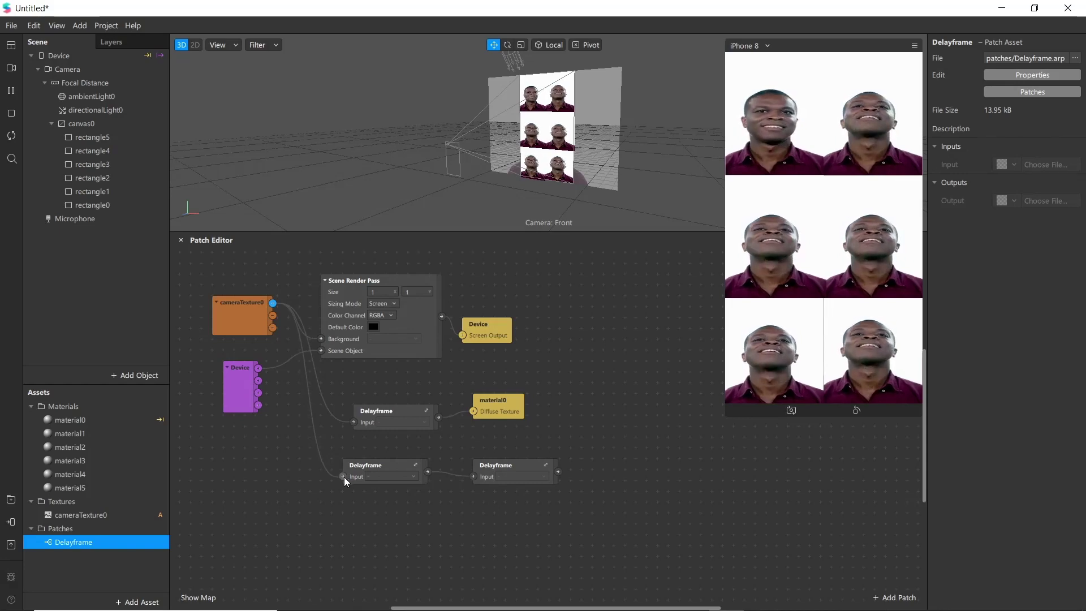
drag(391, 466, 378, 465)
click(499, 463)
- Create a patch for material1's diffuse Texture, place it at the end of the second row, and connect the last Delayframe's output to it
click(558, 93)
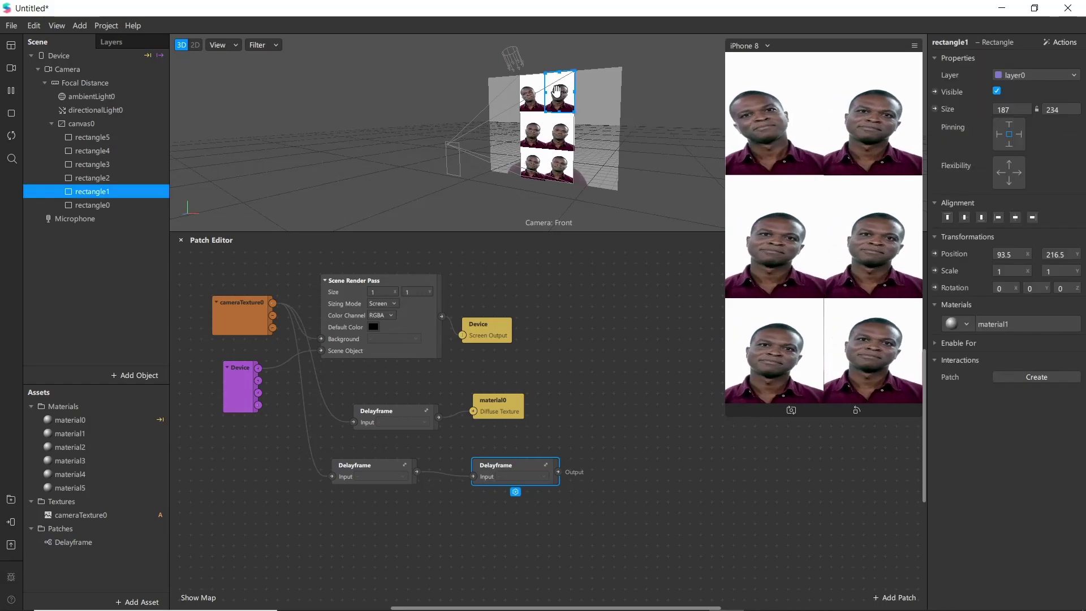
click(84, 434)
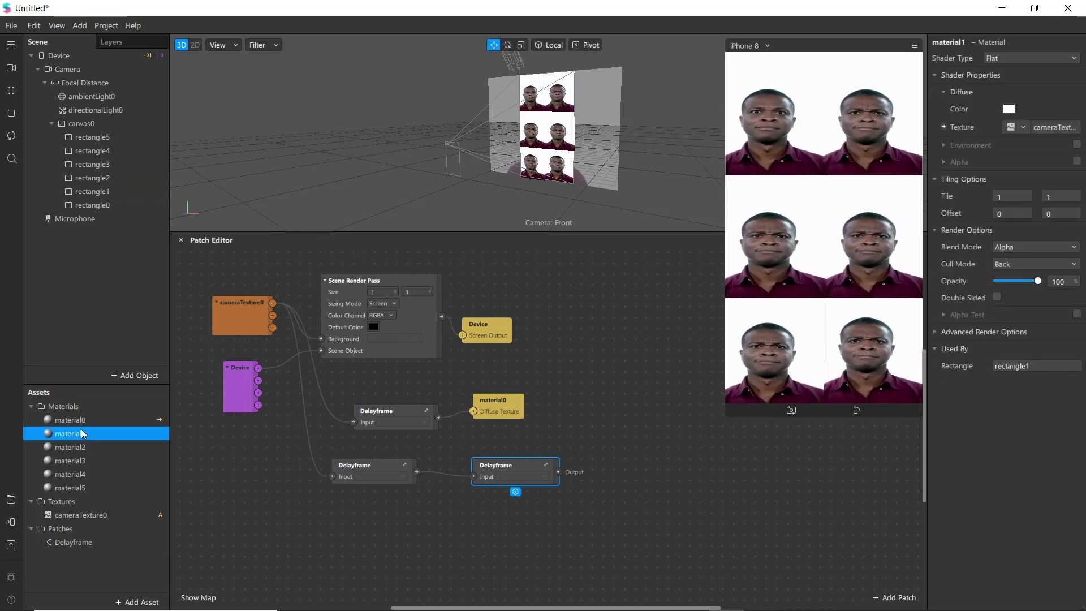
click(944, 126)
drag(571, 440, 633, 455)
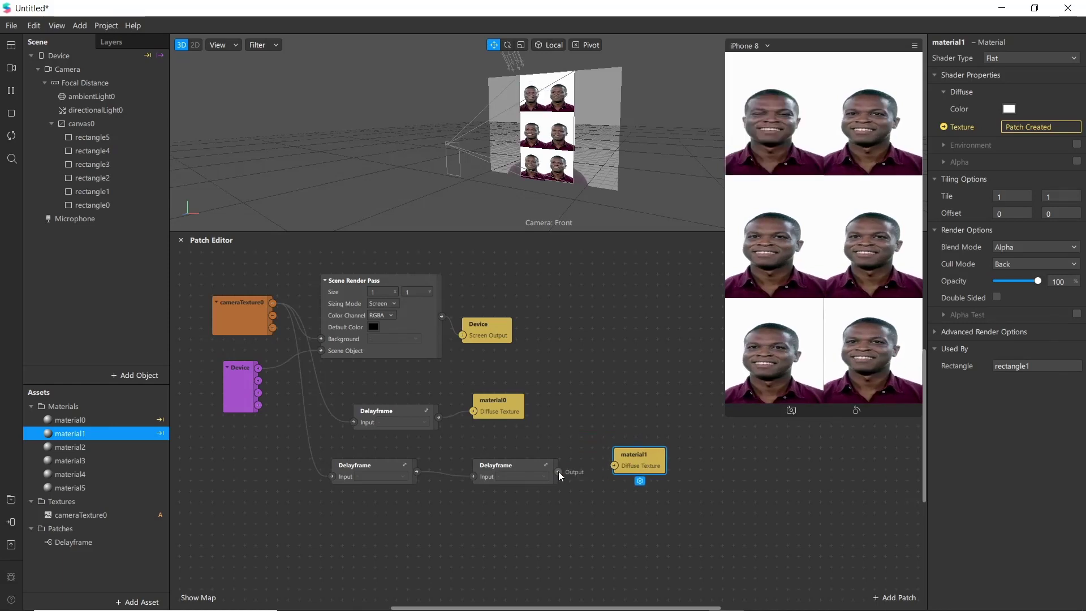
drag(559, 472, 614, 467)
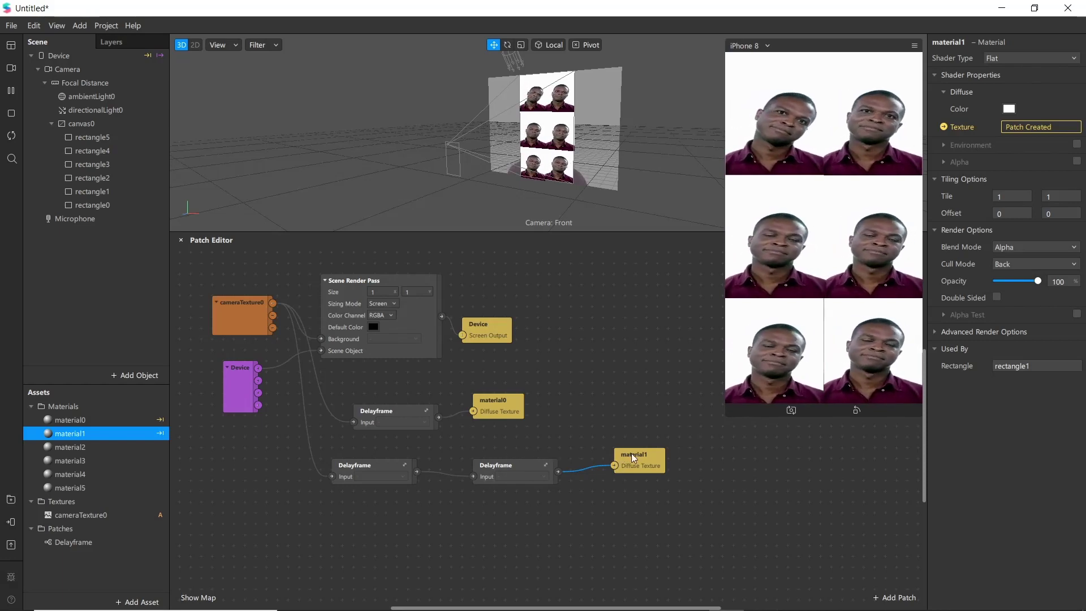
drag(626, 458, 626, 436)
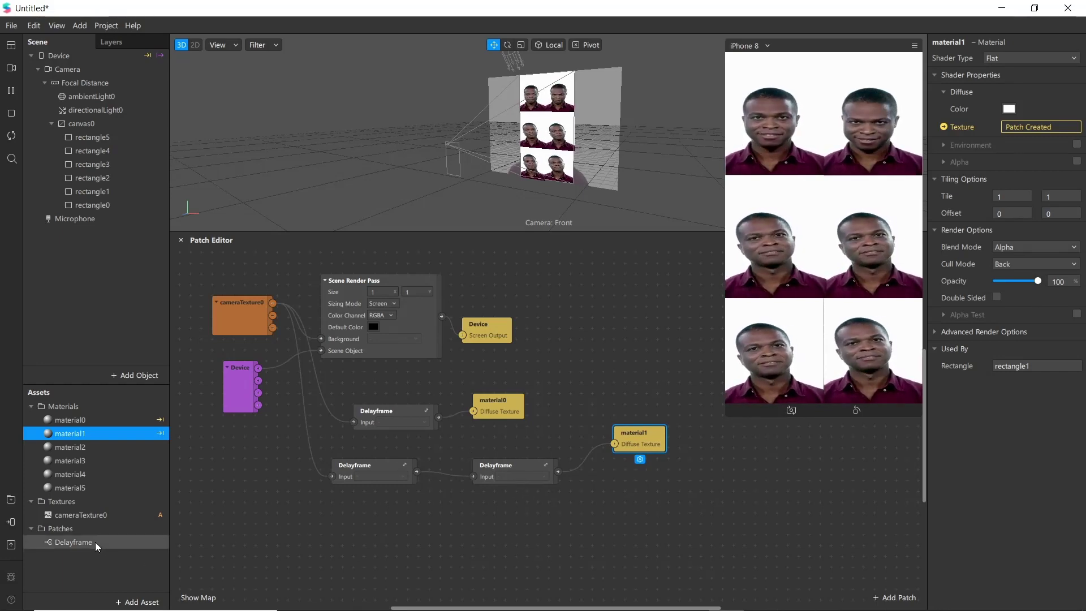
- Add the Delayframe asset to the graph as a third row and convert it to a patch group
drag(96, 545, 371, 527)
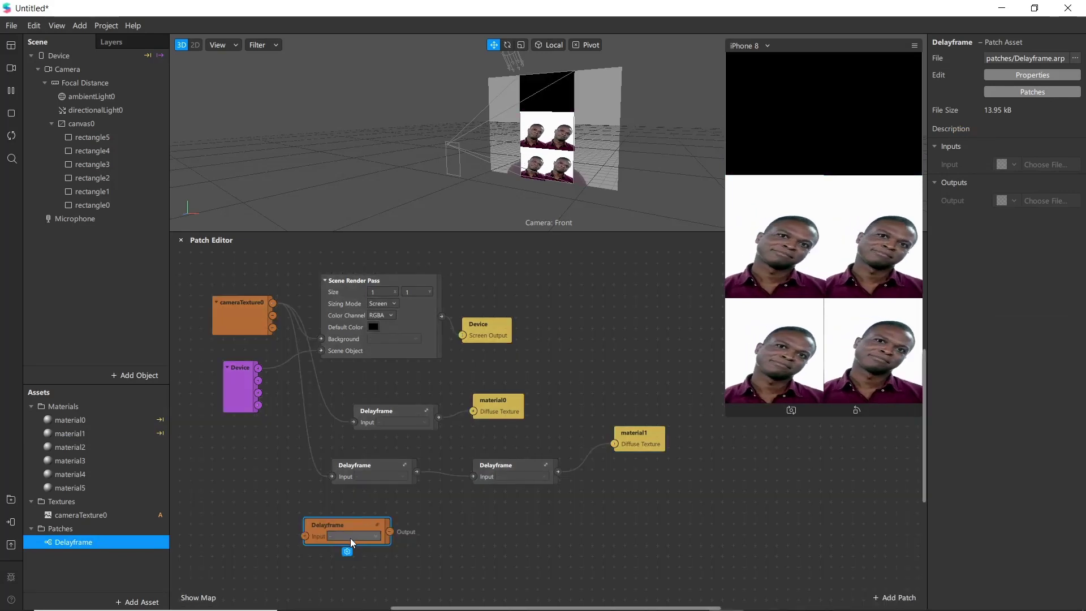
right_click(368, 530)
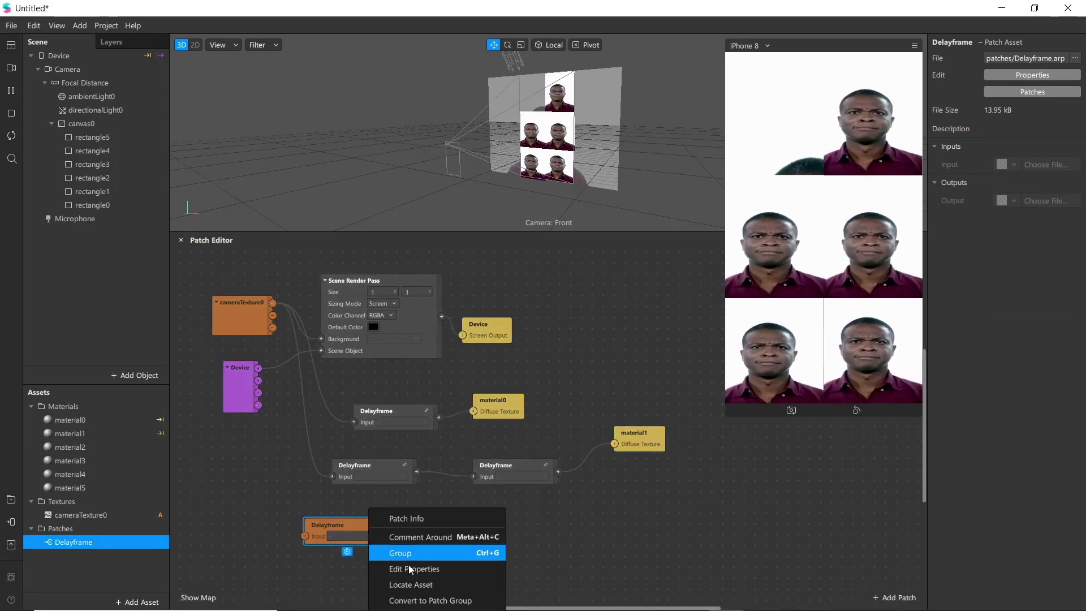
click(410, 601)
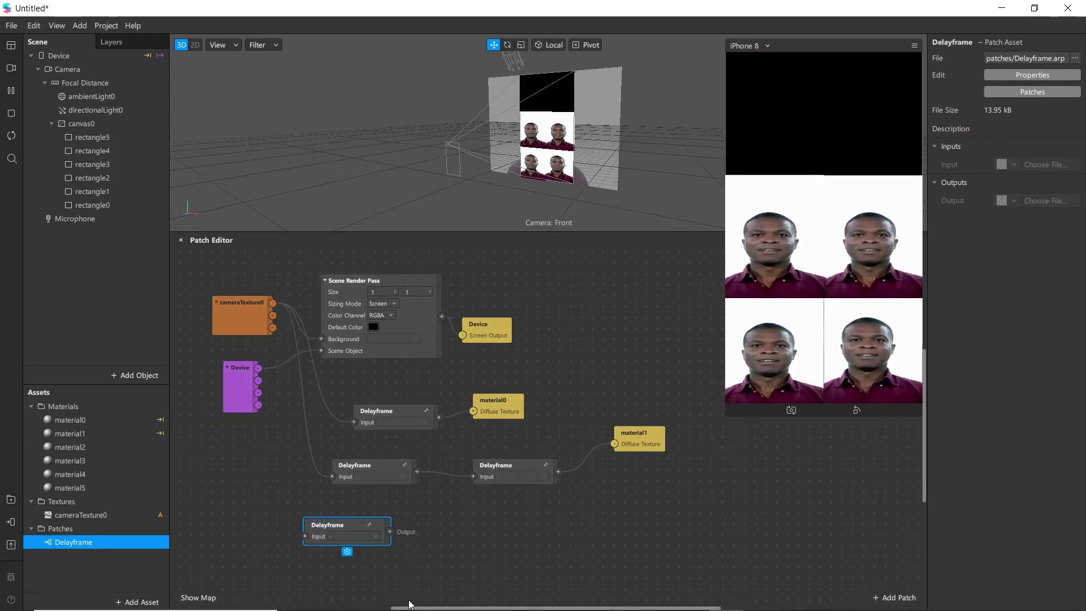
- Ungroup the third-row Delayframe, undo the ungrouping, and align the patch under the rows above
right_click(357, 527)
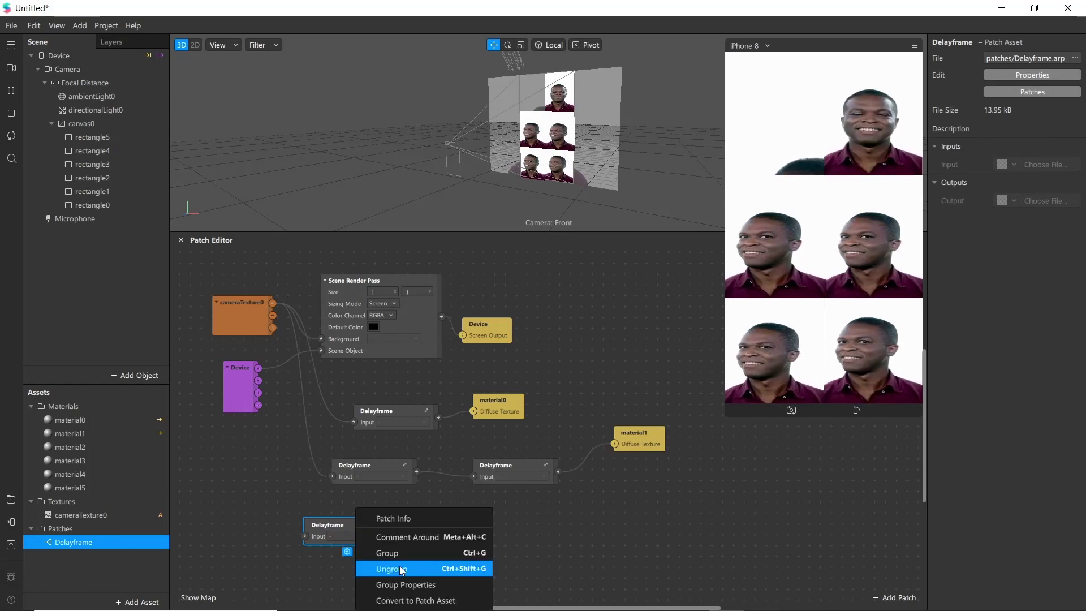
click(418, 570)
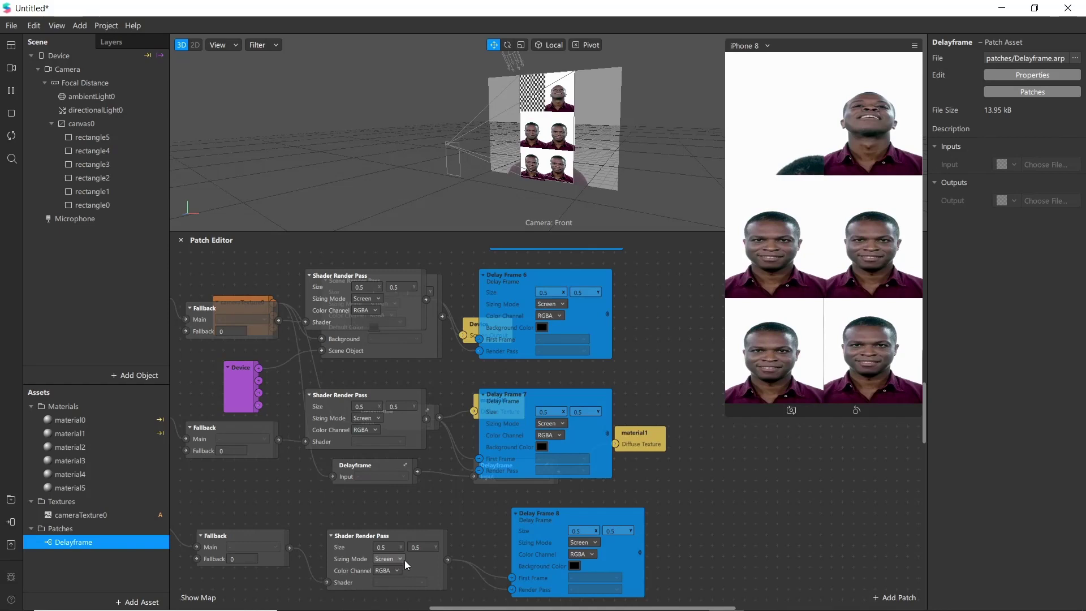
key(ctrl+z)
drag(356, 530, 362, 524)
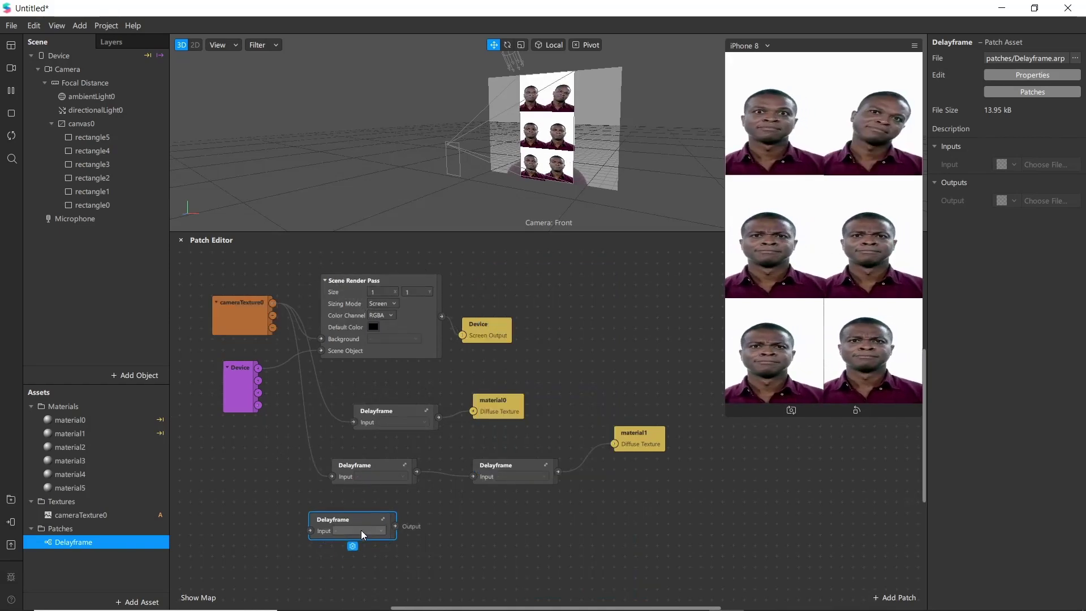
drag(364, 522, 385, 512)
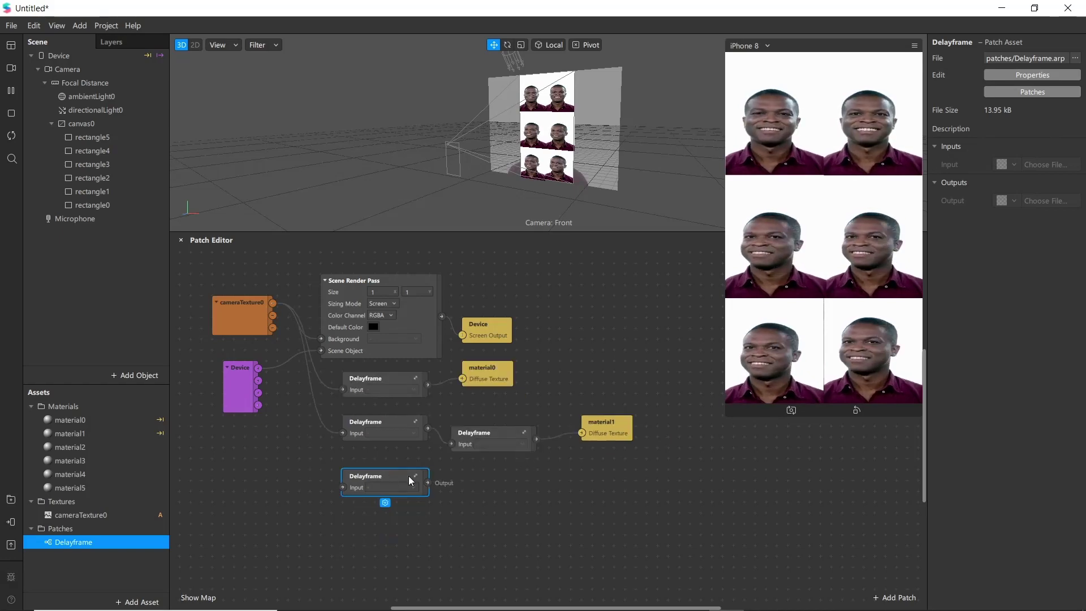
- Duplicate the third-row Delayframe twice and line the copies up to make a row of three
key(ctrl+d)
drag(430, 498, 622, 488)
key(ctrl+d)
drag(517, 489, 562, 486)
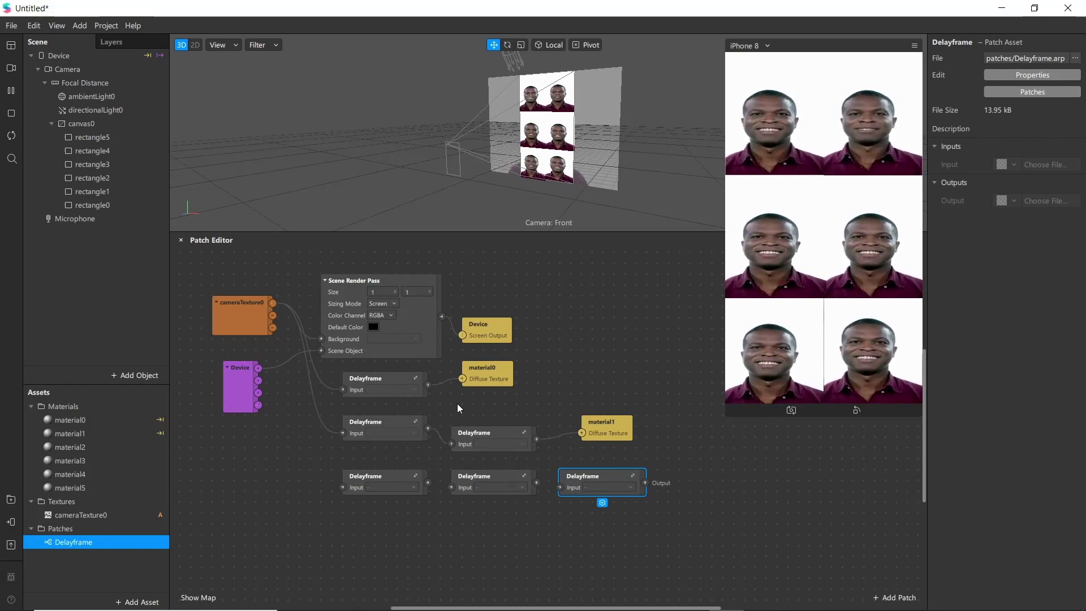
- Create a patch for material2's diffuse Texture and place it at the end of the third row
click(93, 448)
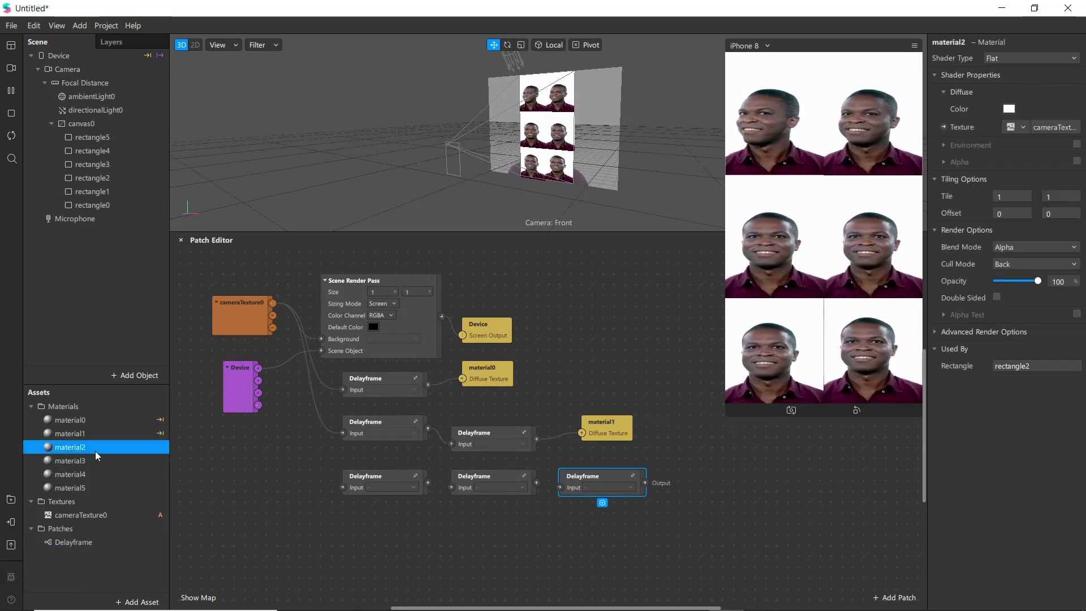
click(528, 137)
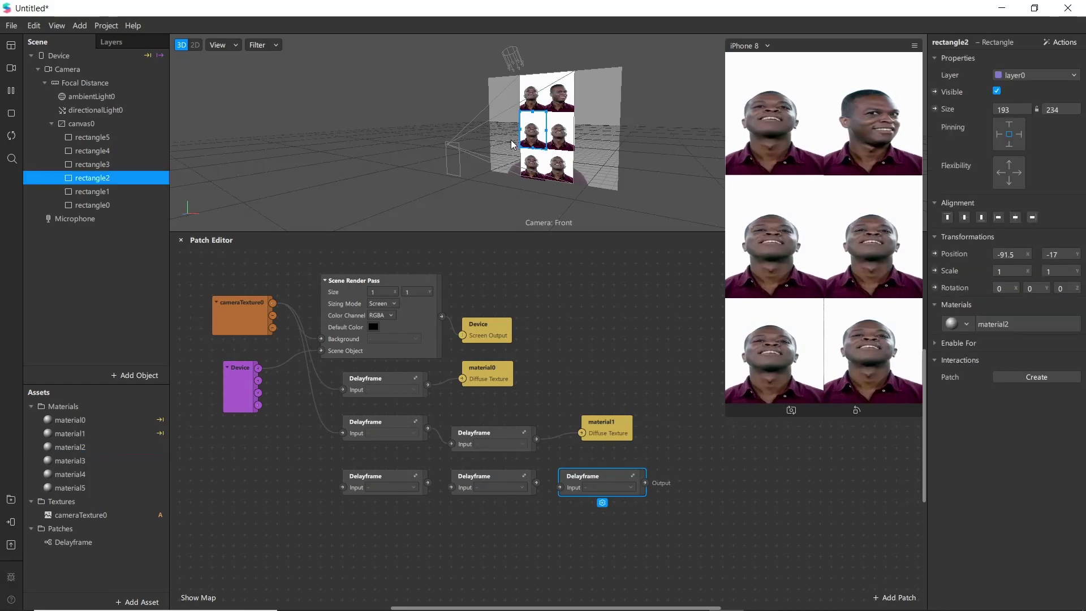
click(97, 447)
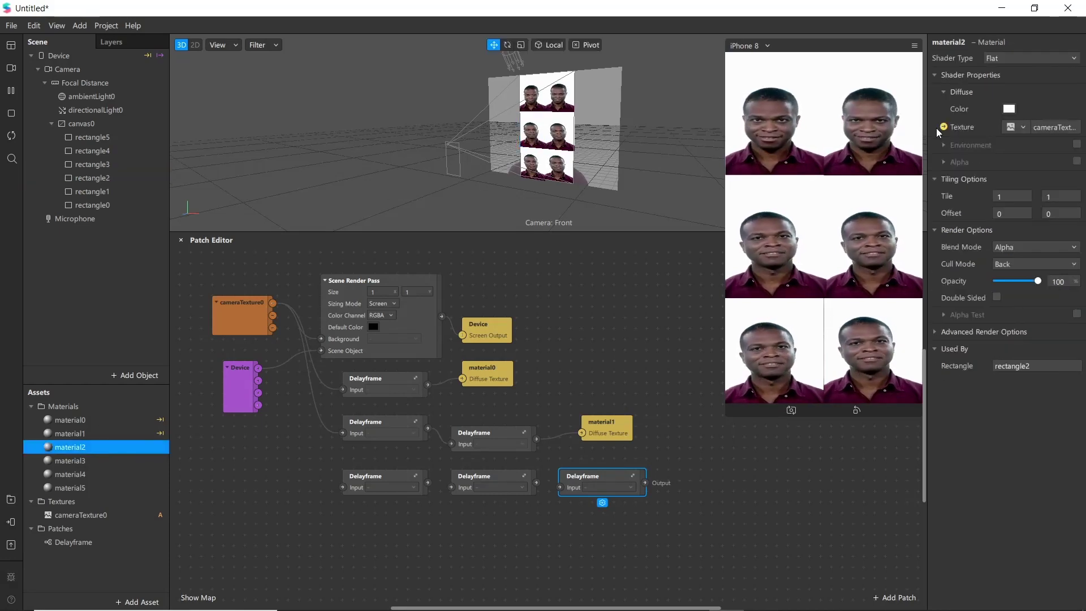
click(944, 126)
drag(602, 441, 738, 469)
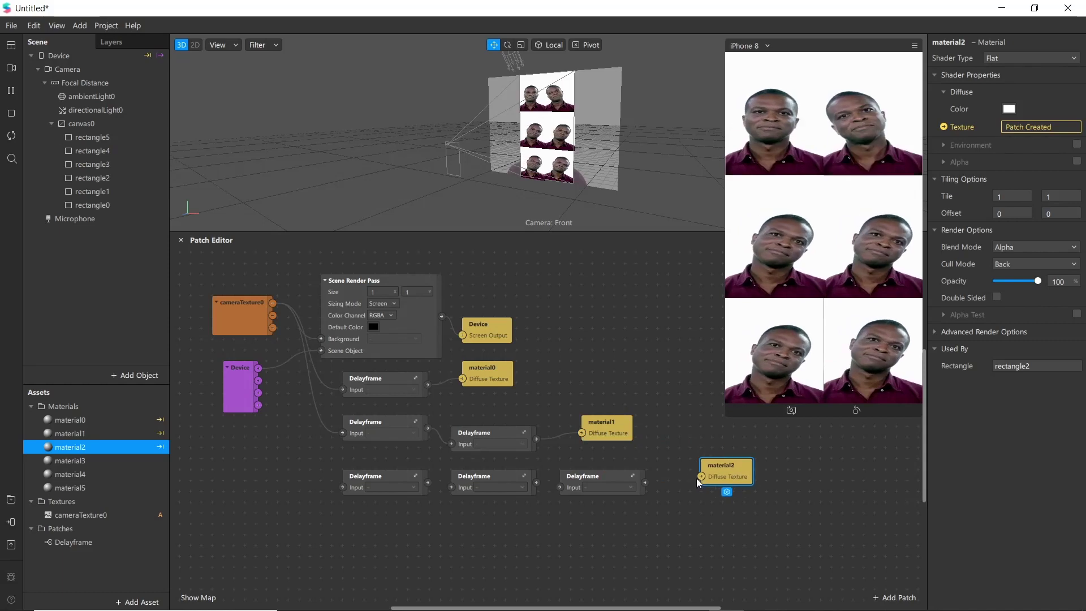
mouse_move(646, 484)
mouse_down()
mouse_move(701, 478)
mouse_move(662, 490)
mouse_up()
key(Escape)
- Ungroup the third row's second and third Delayframes one at a time, undoing each ungrouping
right_click(473, 479)
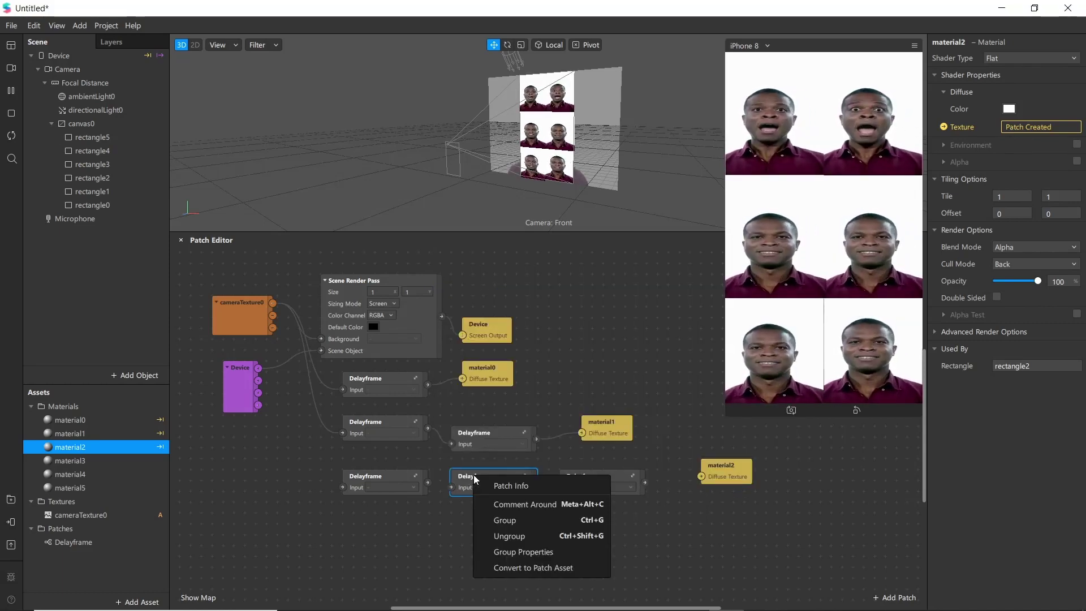
click(516, 536)
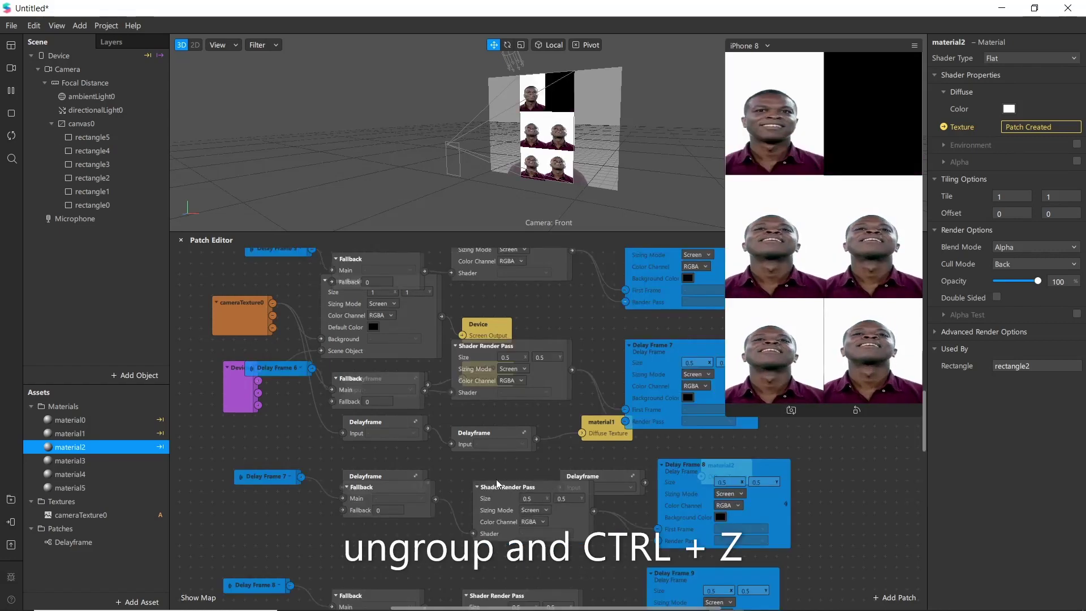
key(ctrl+z)
click(589, 477)
right_click(588, 477)
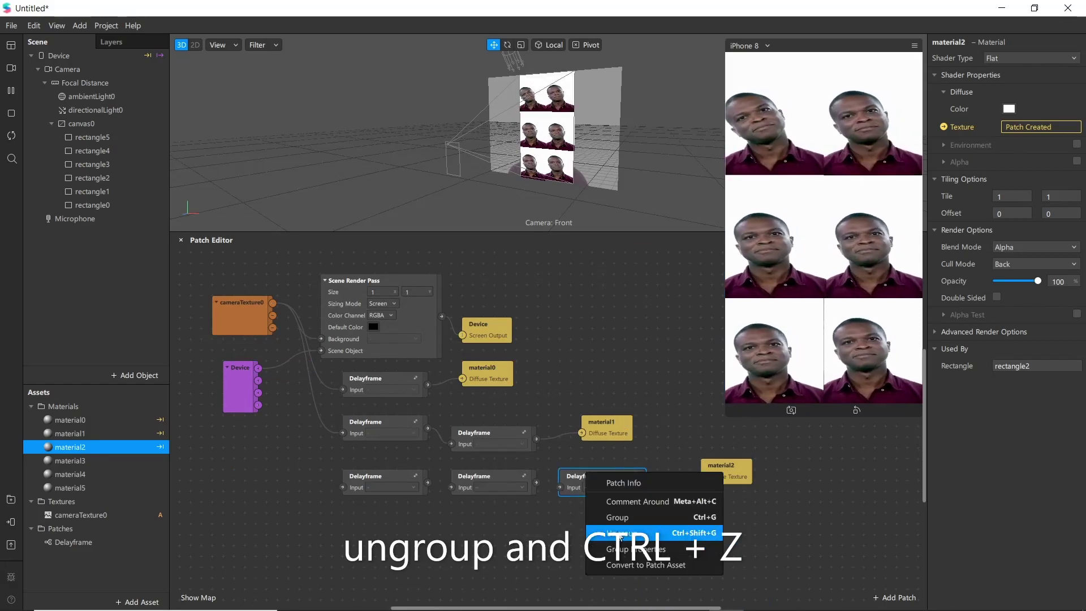
key(Return)
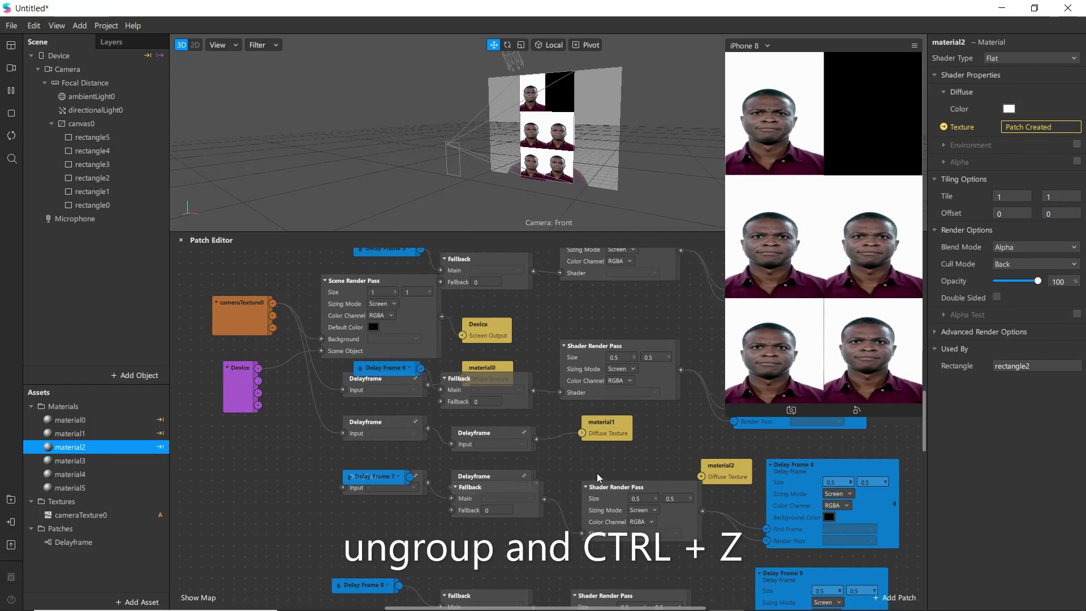
key(ctrl+z)
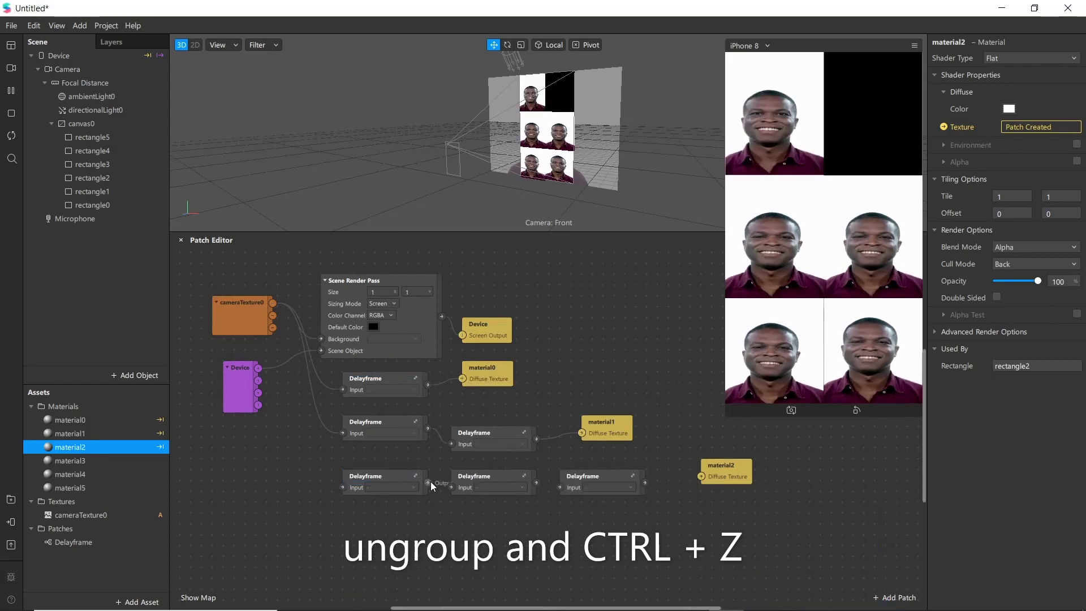
- Chain the third row's three Delayframes into material2's Diffuse Texture and connect cameraTexture0's first output to the first one's Input
drag(466, 492, 456, 488)
drag(536, 482, 560, 491)
drag(645, 483, 702, 476)
drag(272, 303, 343, 489)
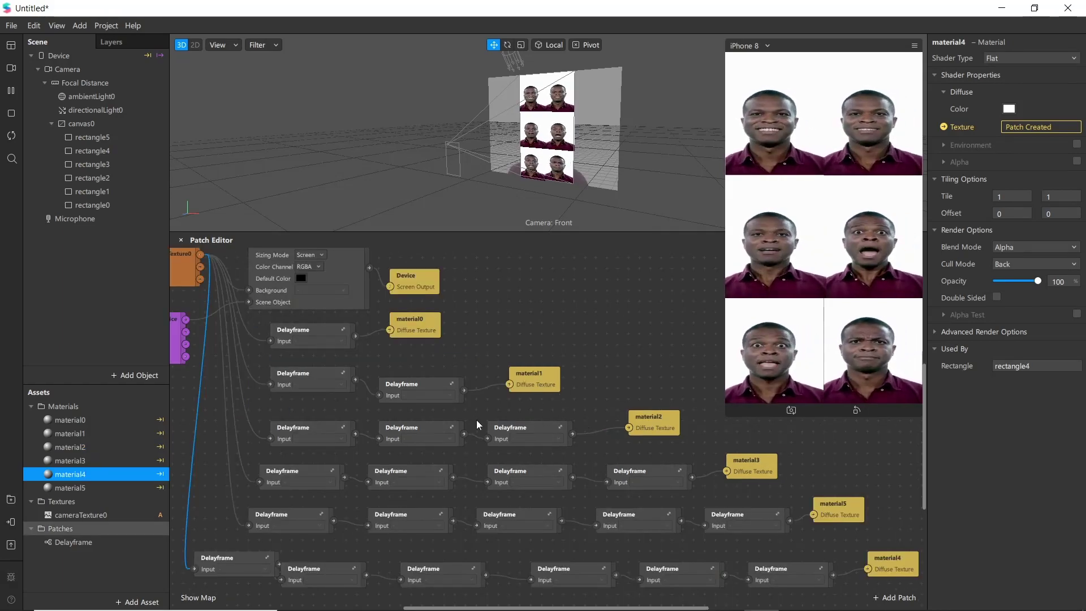
- Examine the Delayframe rows feeding the six material patches and resize the device preview
scroll(453, 419, up, 1)
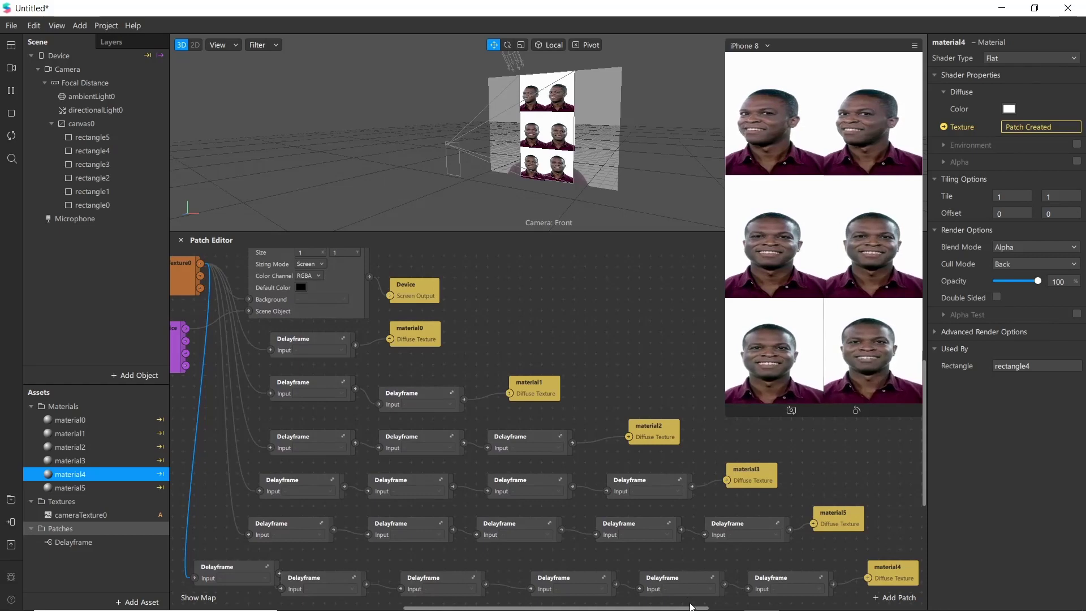
scroll(589, 515, left, 3)
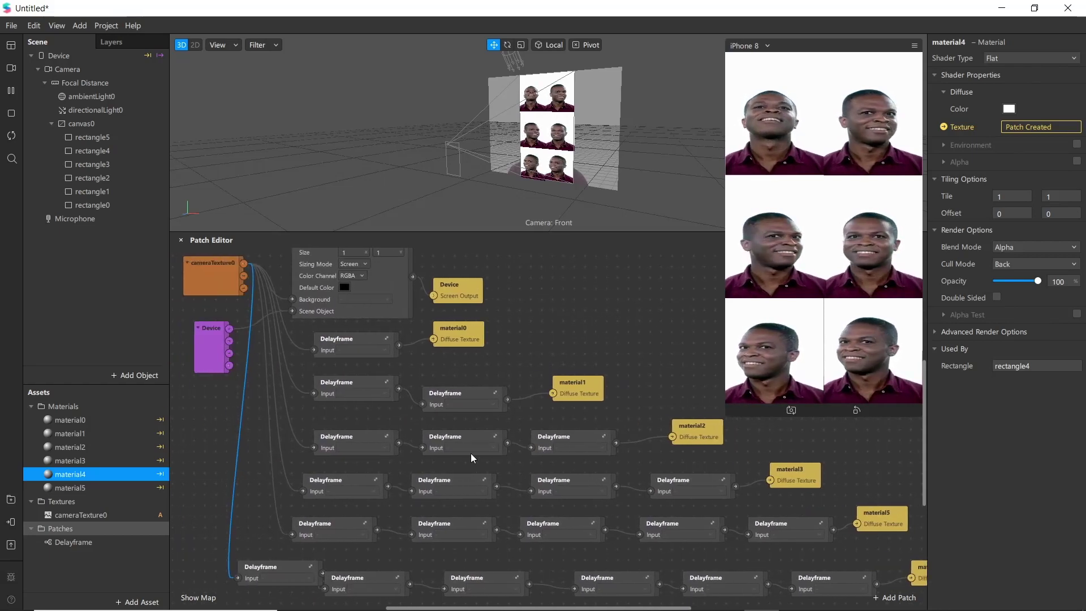
scroll(424, 432, down, 5)
scroll(520, 441, up, 5)
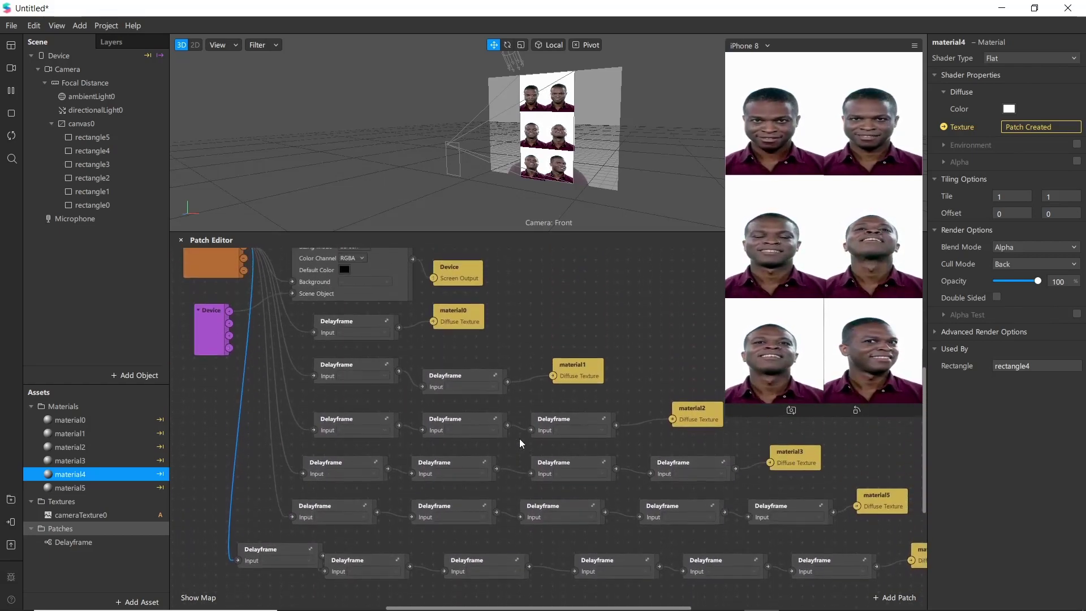
drag(730, 384, 784, 384)
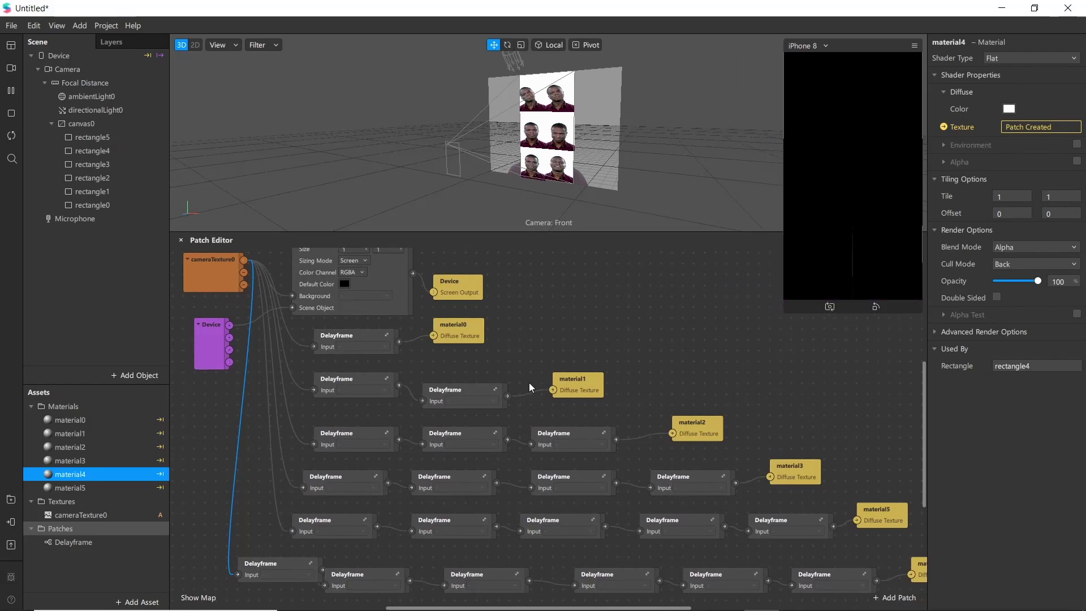
scroll(524, 382, up, 5)
scroll(523, 382, down, 4)
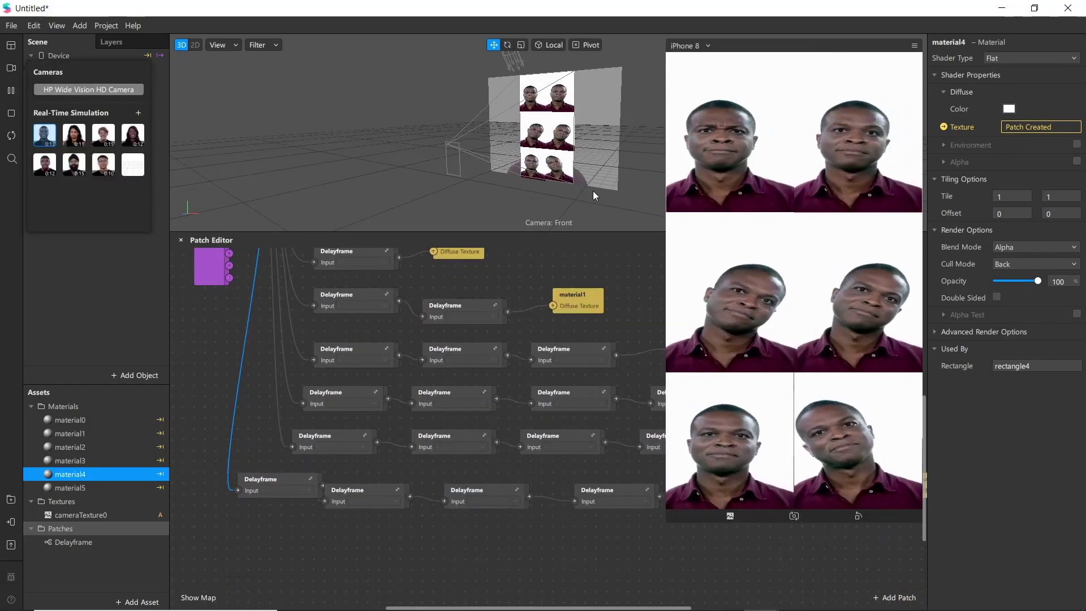
- Preview the effect with the HP Wide Vision HD Camera and switch back to the first real-time simulation video
click(109, 92)
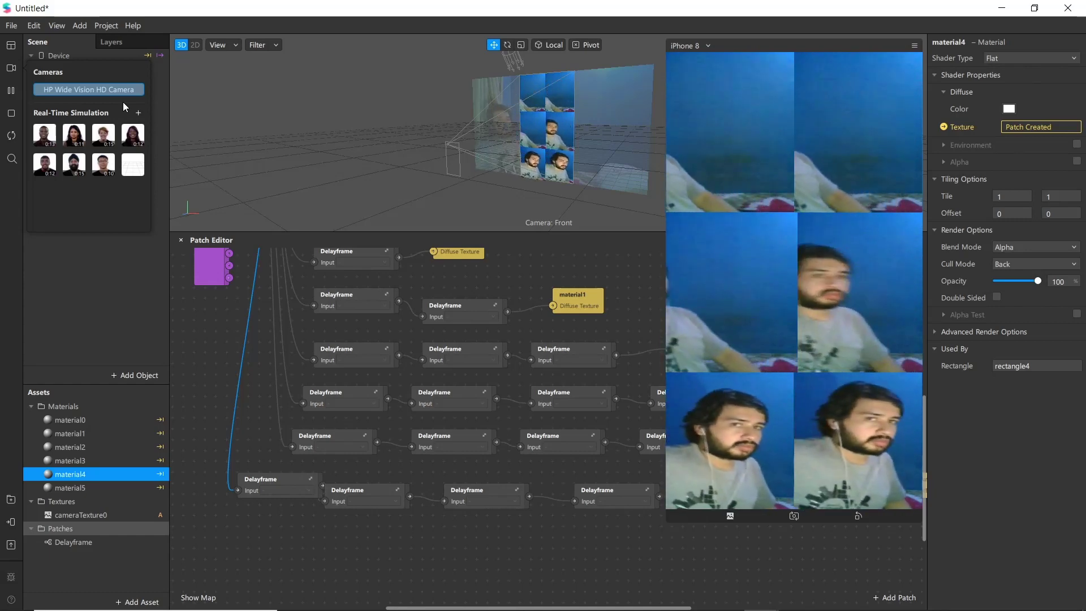
click(45, 135)
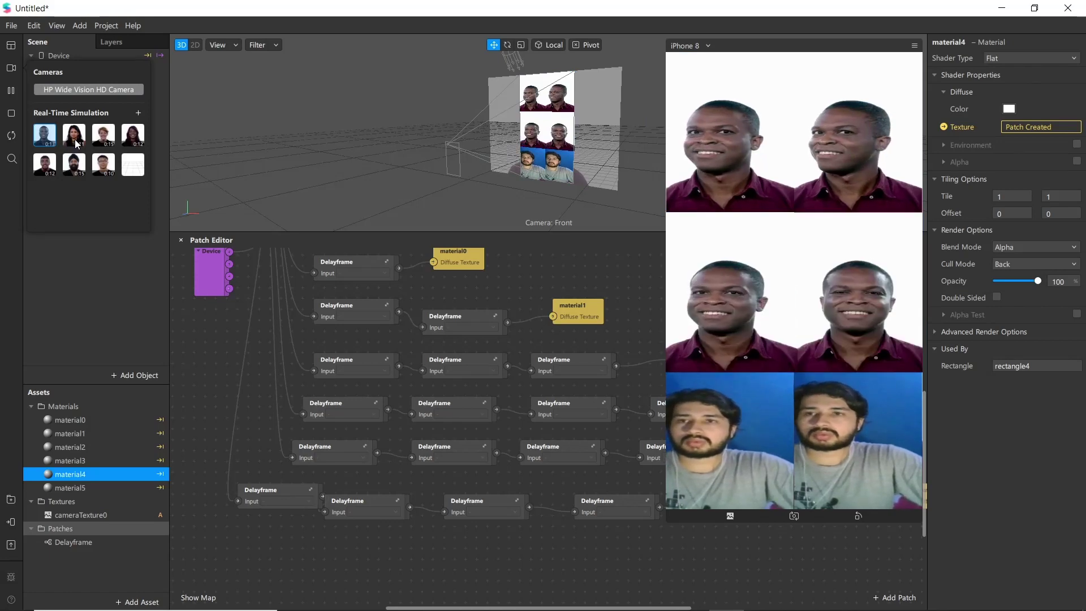